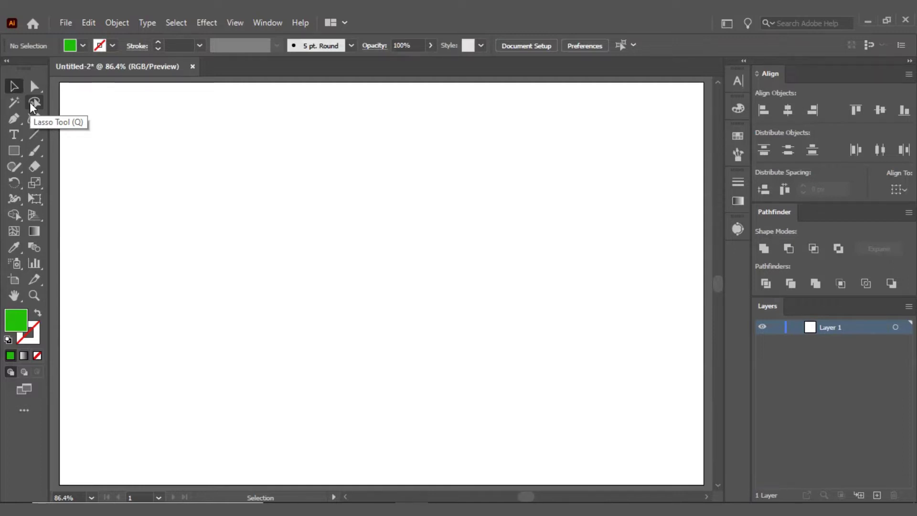
Draw a green square on the left side of the artboard
click(30, 102)
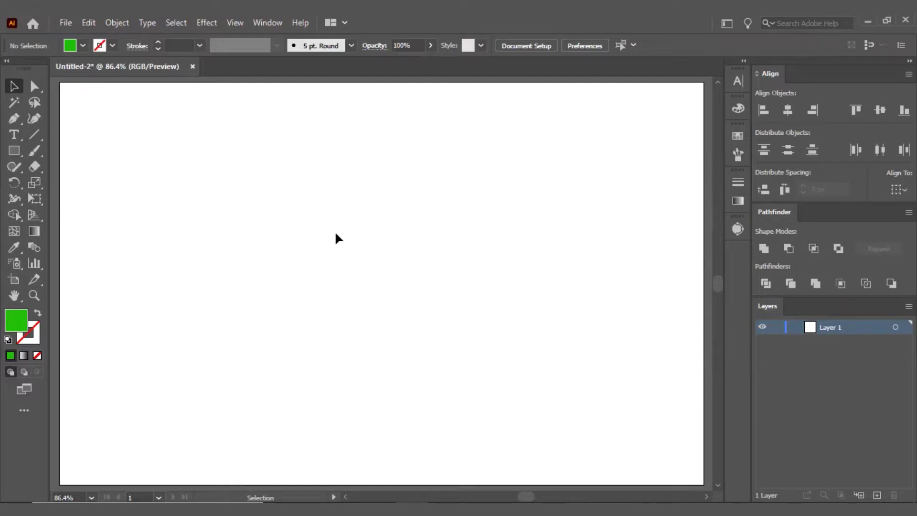
right_click(14, 151)
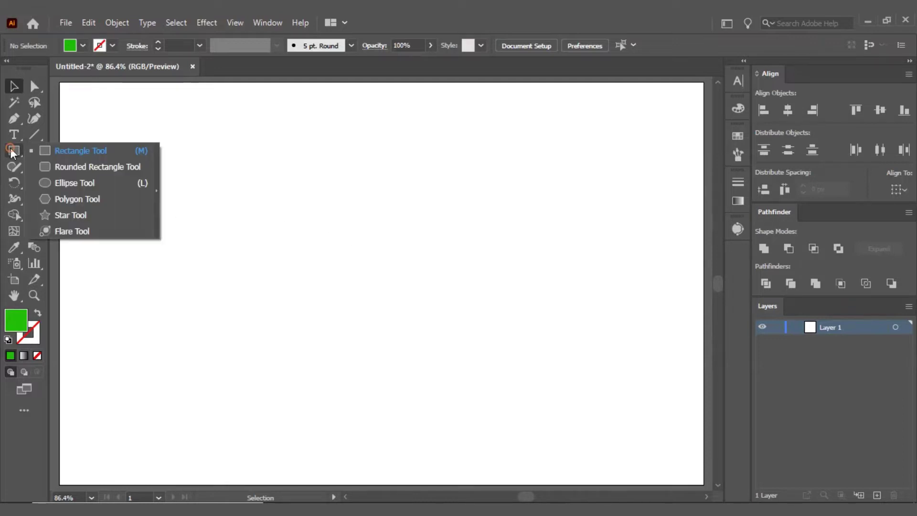
click(47, 157)
drag(123, 193, 240, 313)
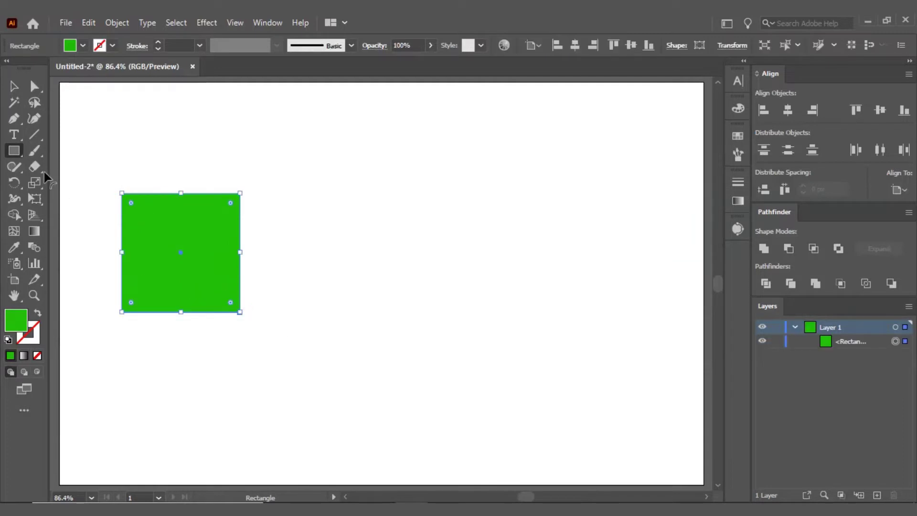
Draw a green rounded rectangle beside the square
right_click(14, 152)
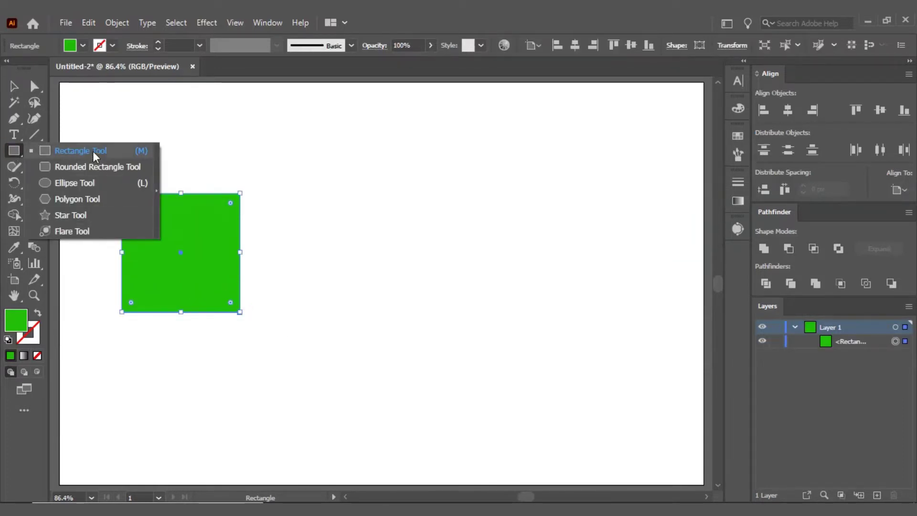
click(95, 166)
drag(297, 198, 445, 304)
Draw a green circle right of the rounded rectangle, then deselect it with the Selection tool
right_click(14, 151)
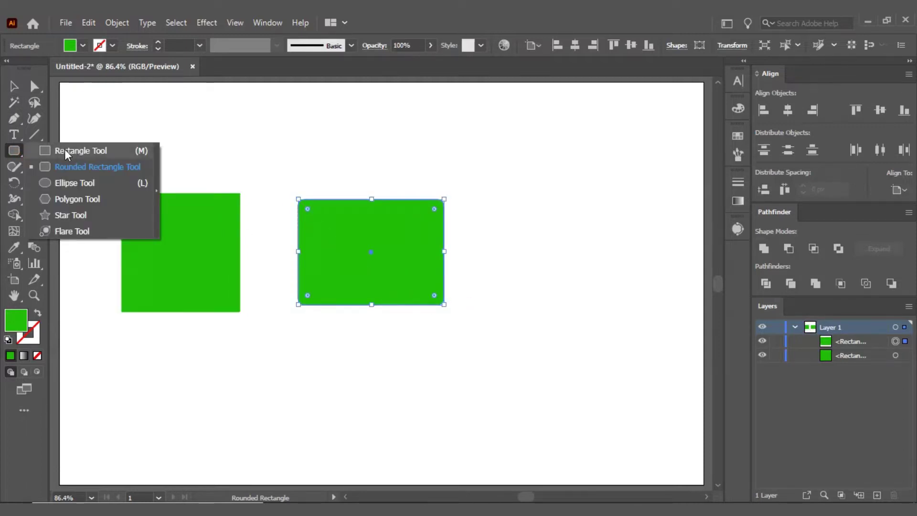
click(59, 179)
drag(488, 205, 583, 314)
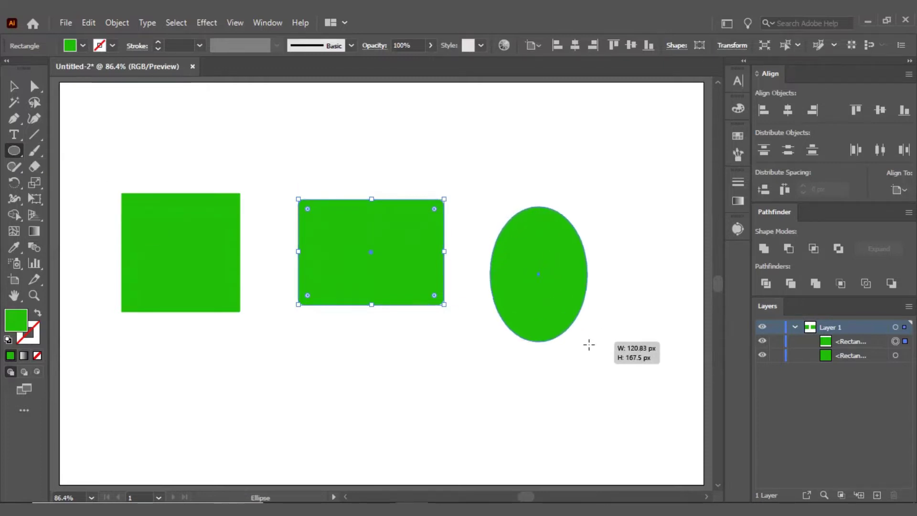
click(229, 121)
click(475, 284)
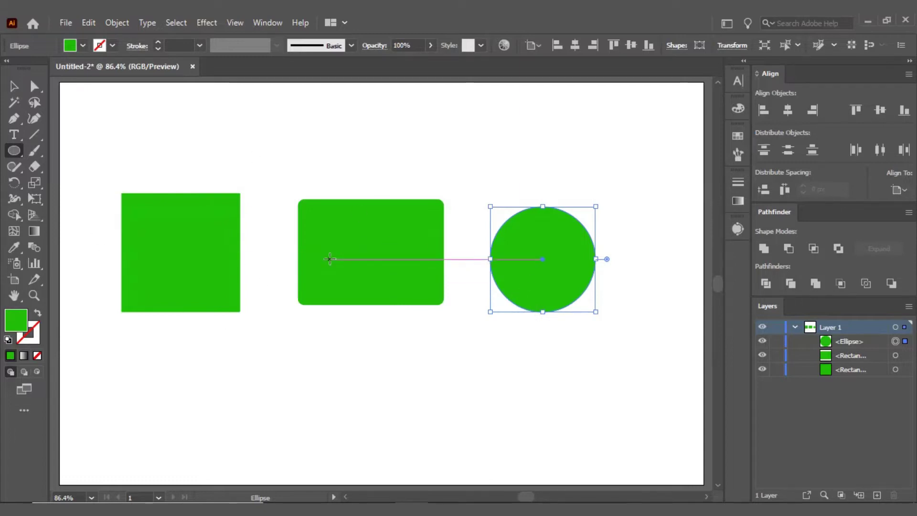
click(13, 86)
click(181, 140)
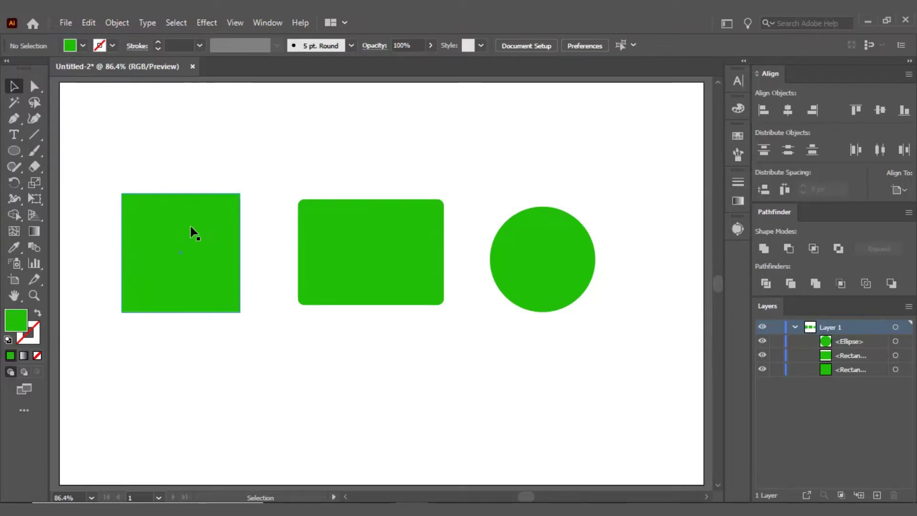
Move the square to the bottom right and the rounded rectangle to the bottom left
drag(177, 234, 138, 153)
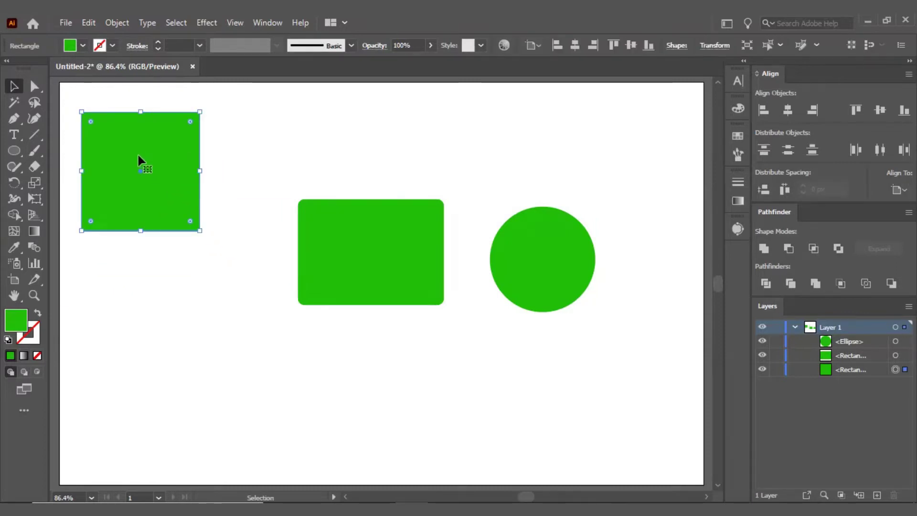
drag(166, 182, 632, 441)
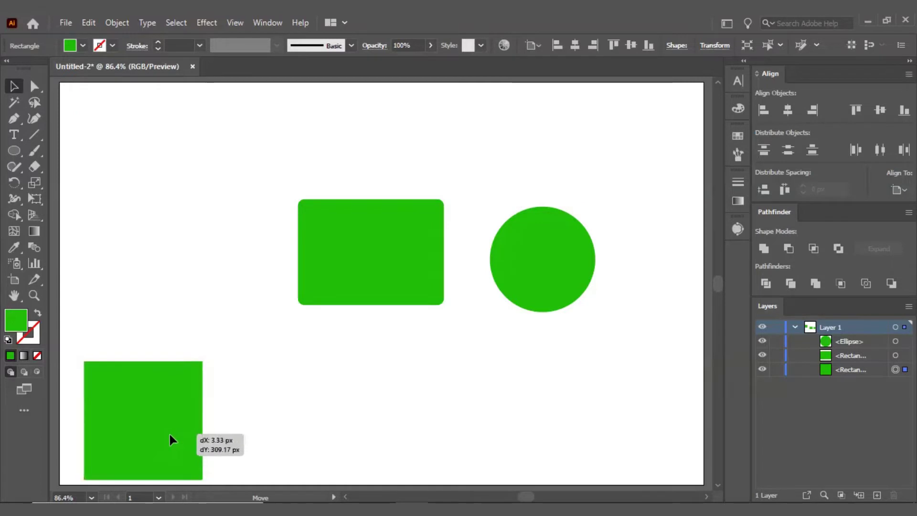
drag(388, 274, 182, 413)
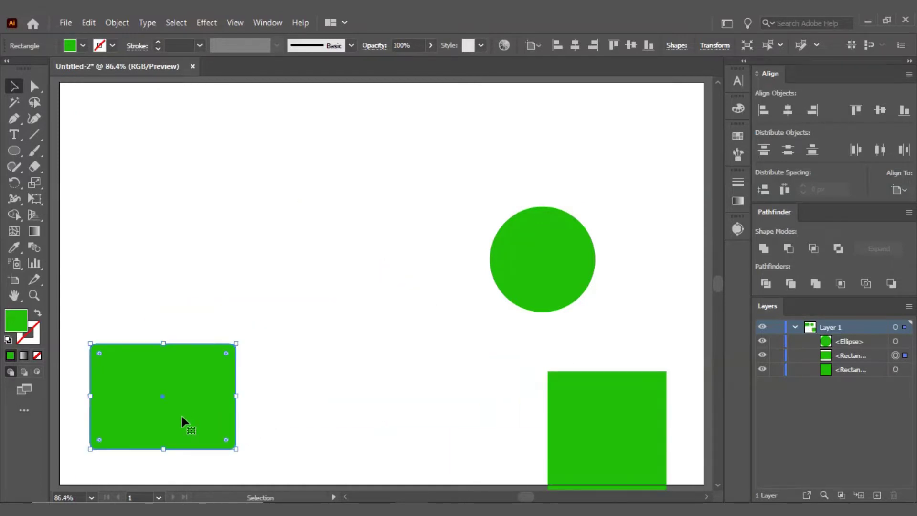
drag(587, 429, 608, 369)
Reposition the circle near the top middle of the artboard
drag(555, 265, 262, 182)
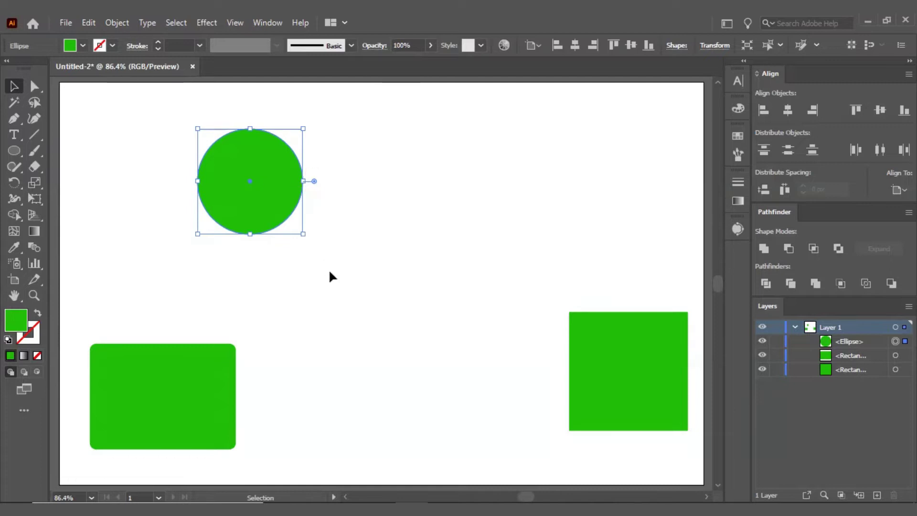
mouse_move(262, 171)
mouse_down()
mouse_move(388, 194)
mouse_move(410, 232)
mouse_move(399, 213)
mouse_move(399, 149)
mouse_move(231, 163)
mouse_move(107, 159)
mouse_move(617, 140)
mouse_up()
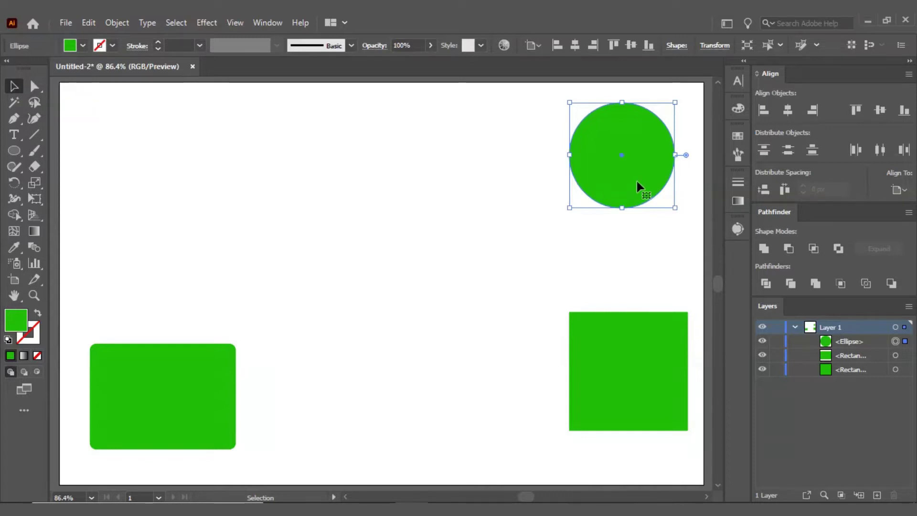
drag(643, 178, 583, 211)
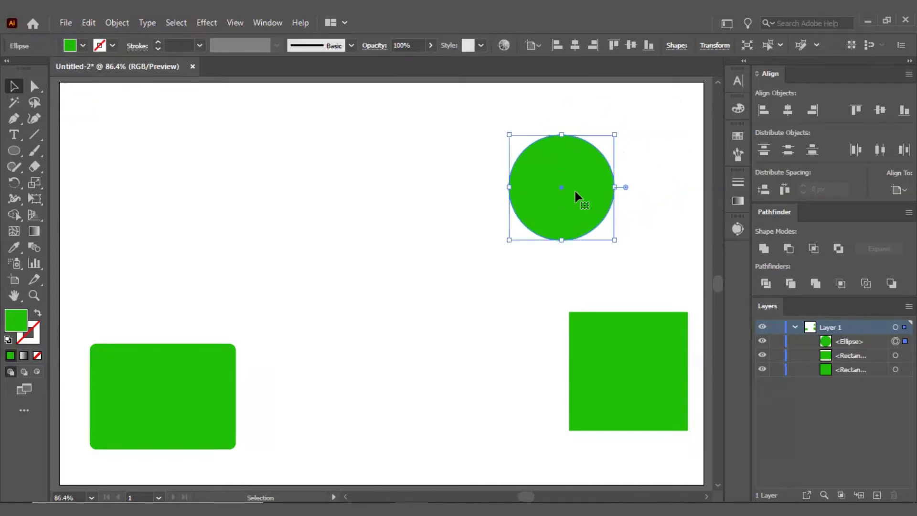
click(476, 163)
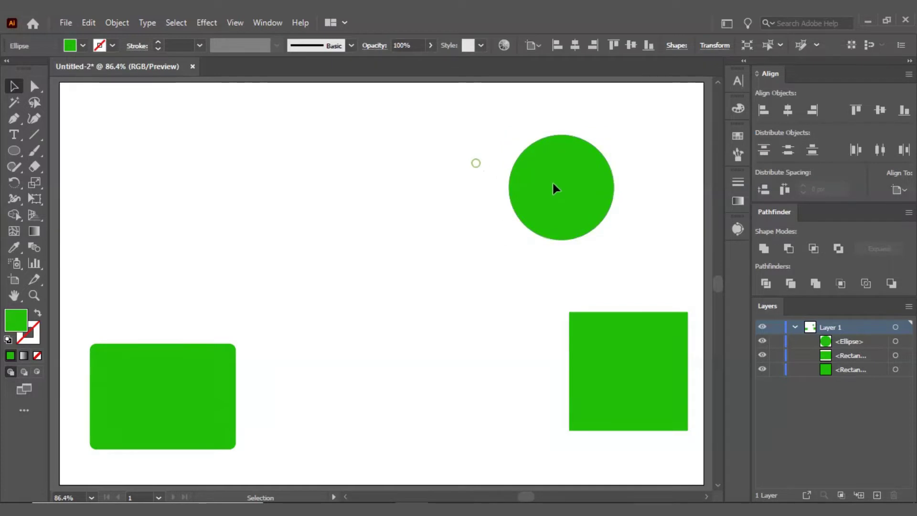
drag(625, 219, 508, 275)
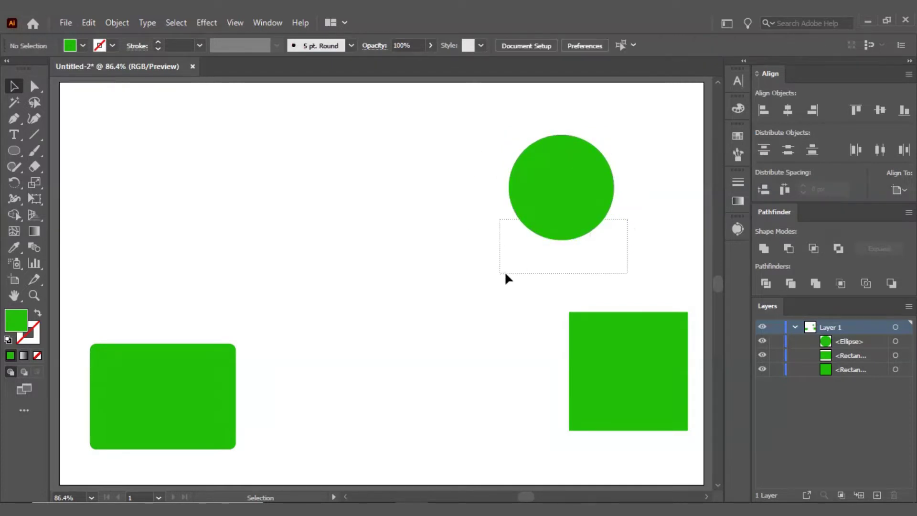
click(507, 276)
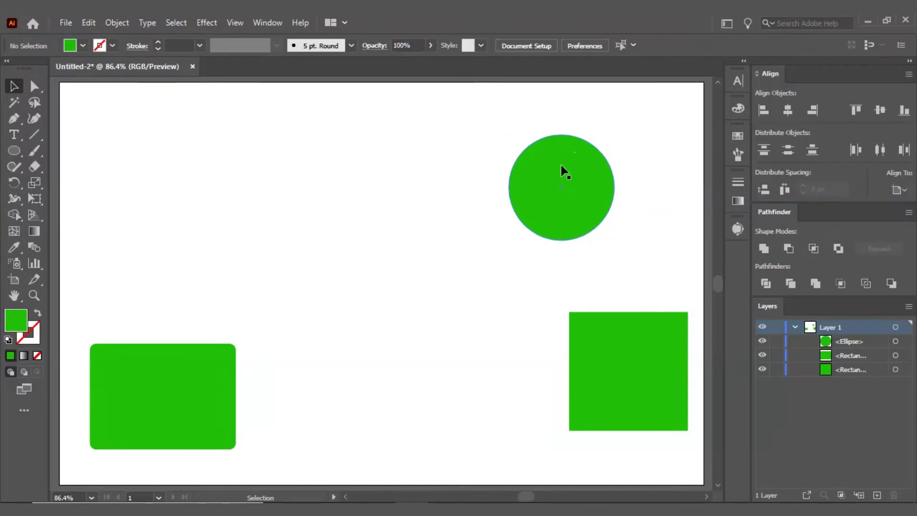
click(572, 180)
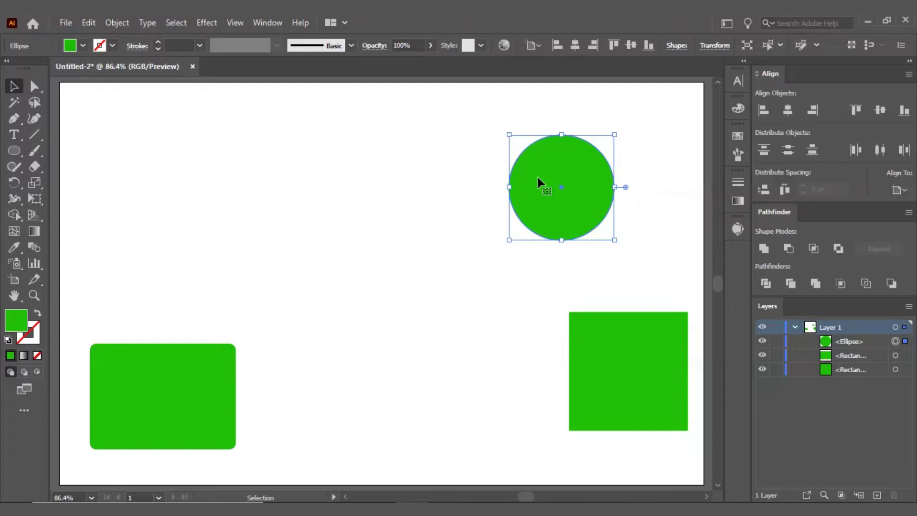
mouse_move(551, 162)
mouse_down()
mouse_move(526, 156)
mouse_move(493, 188)
mouse_move(360, 217)
mouse_up()
Resize the circle down to a much smaller size using its corner handle
drag(436, 274, 508, 348)
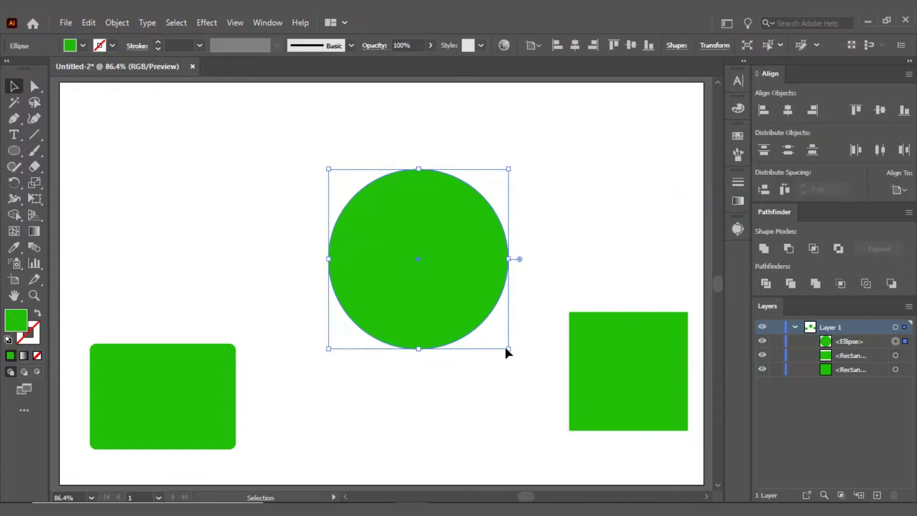
key(ctrl+shift+a)
click(440, 313)
drag(501, 346, 401, 280)
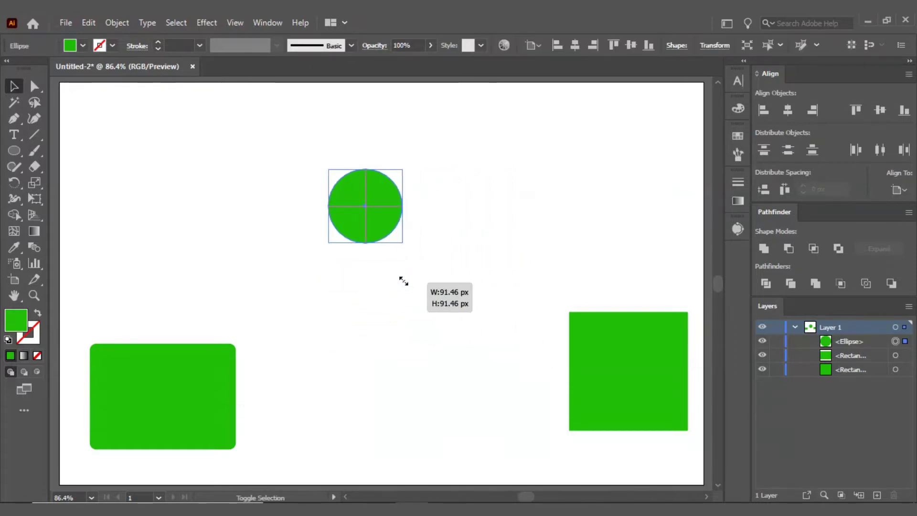
Cluster the shapes at left: rounded rectangle on top, square below, circle beside it
drag(162, 387, 165, 190)
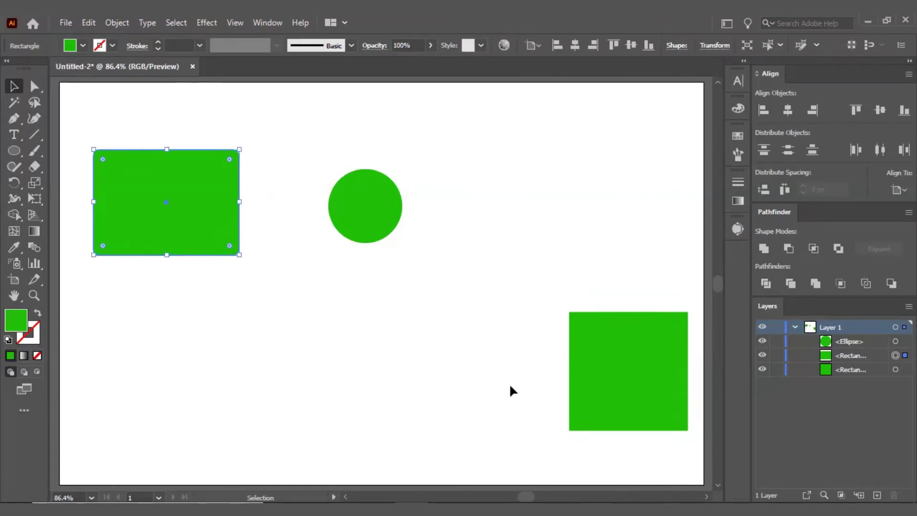
mouse_move(599, 379)
mouse_down()
mouse_move(217, 379)
mouse_move(145, 363)
mouse_up()
drag(382, 212, 346, 296)
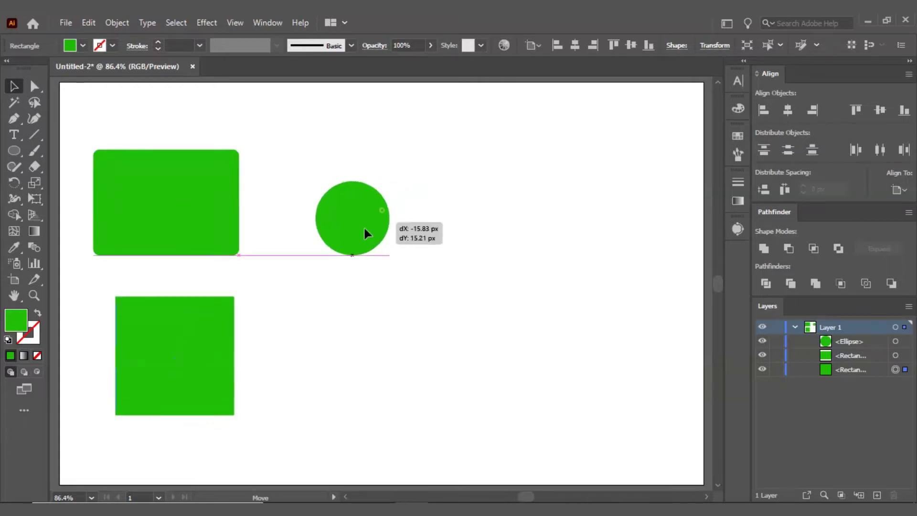
mouse_move(194, 353)
mouse_down()
mouse_move(167, 335)
mouse_move(234, 338)
mouse_up()
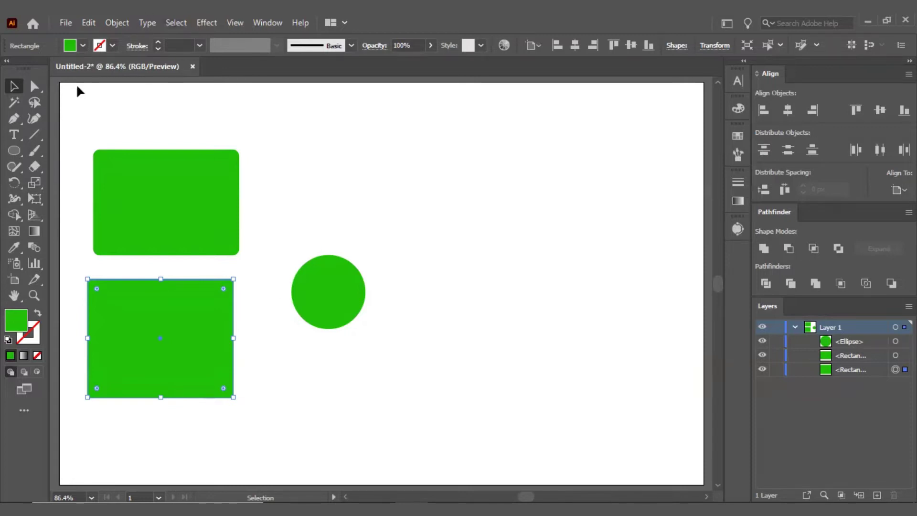
drag(35, 86, 106, 89)
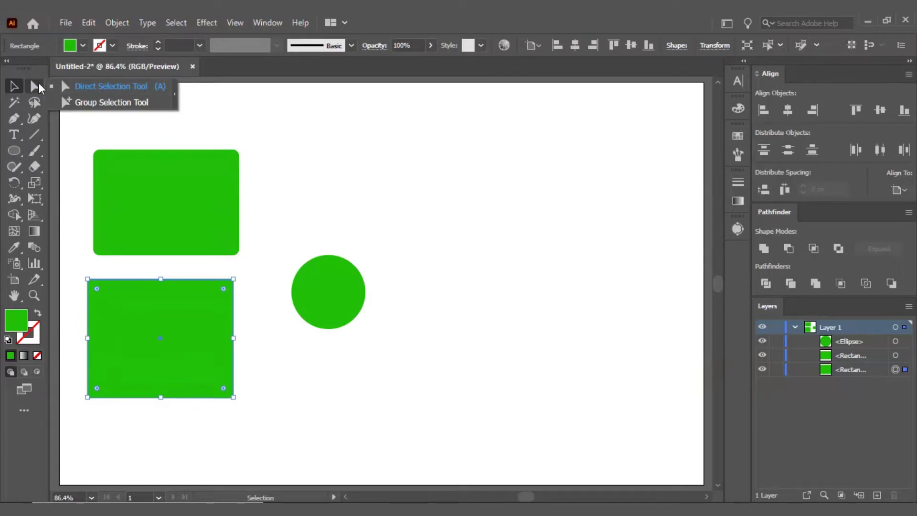
click(34, 87)
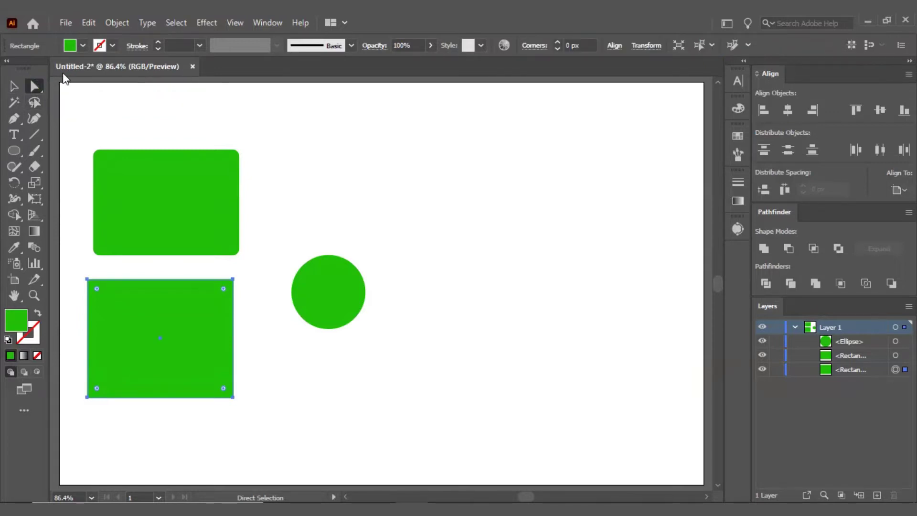
click(21, 90)
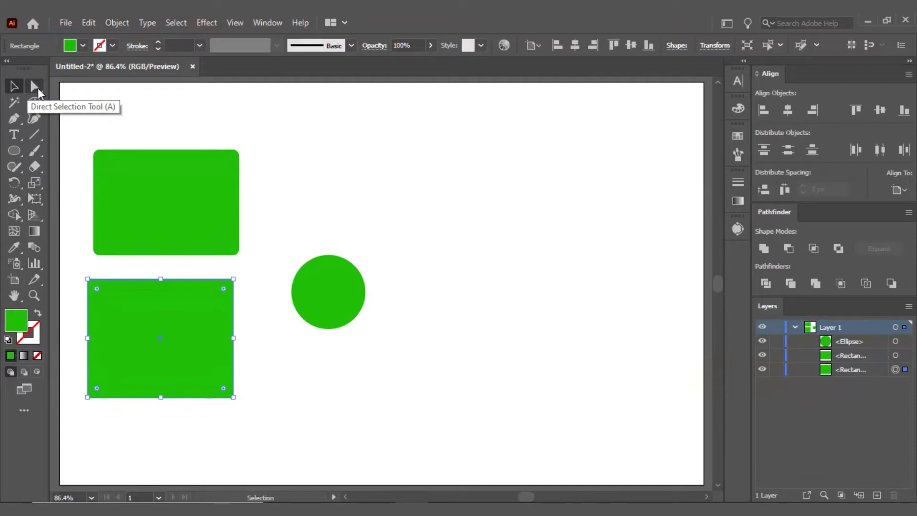
click(38, 92)
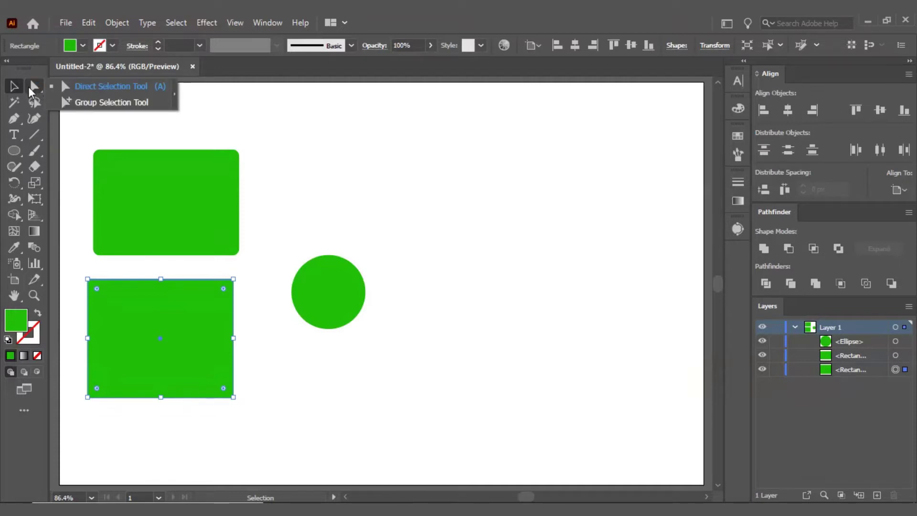
click(34, 91)
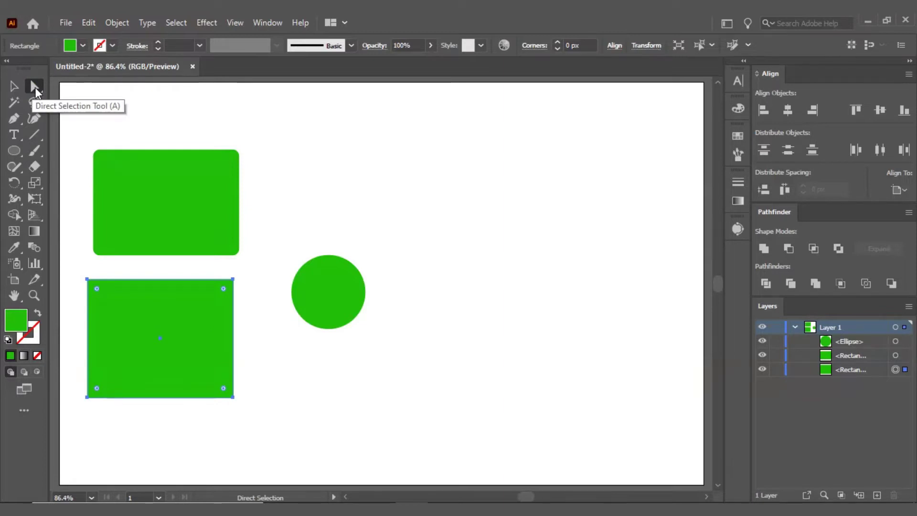
click(37, 90)
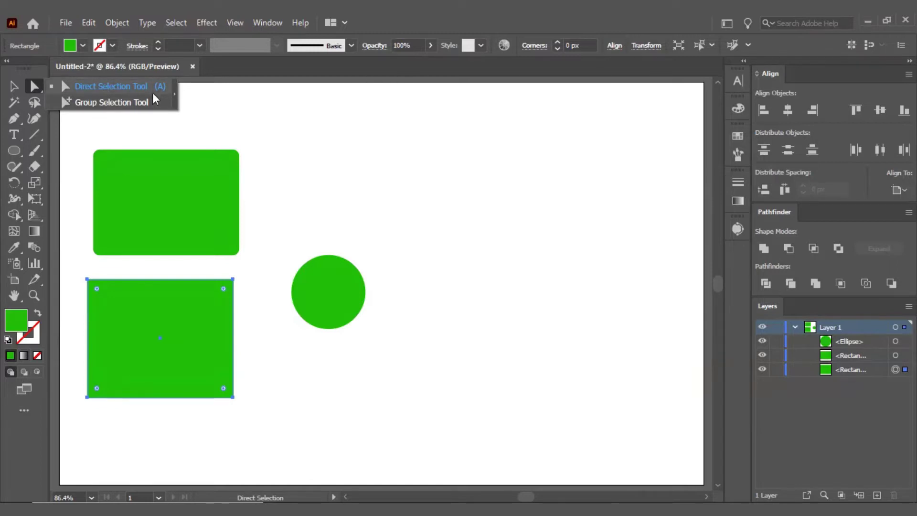
click(35, 87)
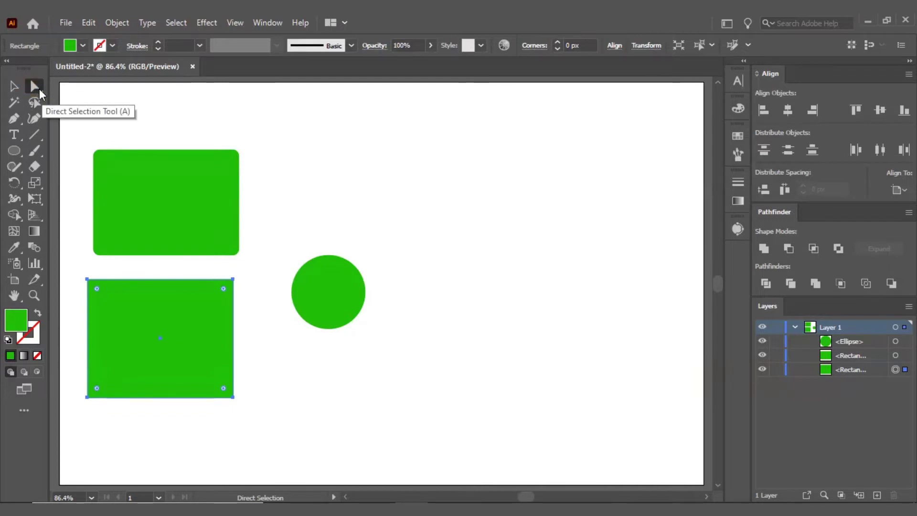
click(35, 87)
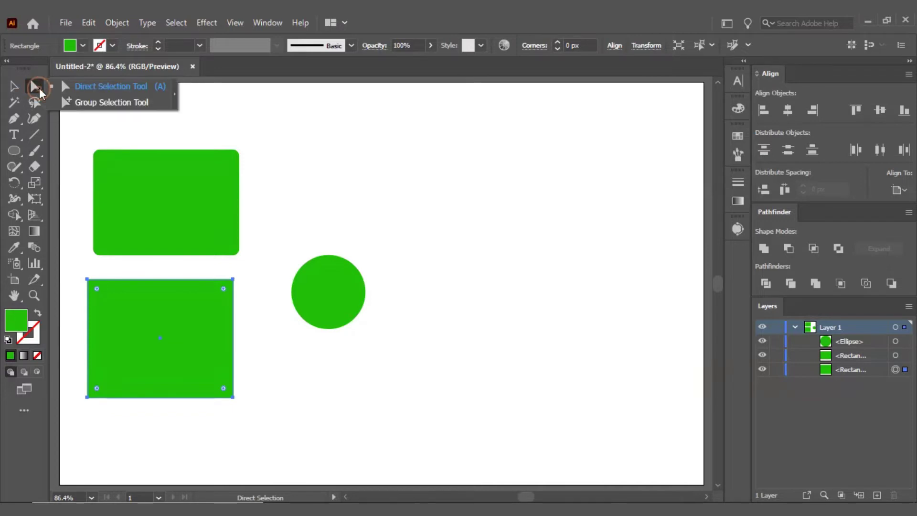
click(174, 98)
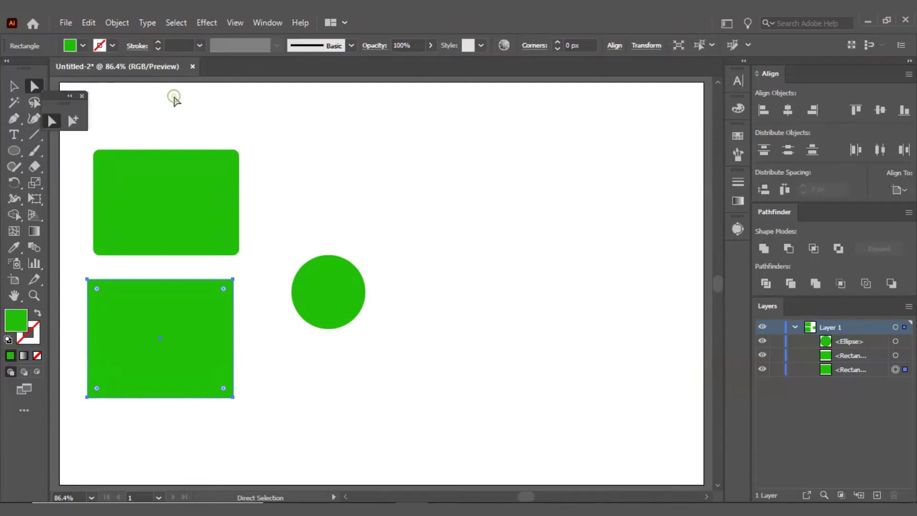
drag(54, 102, 83, 87)
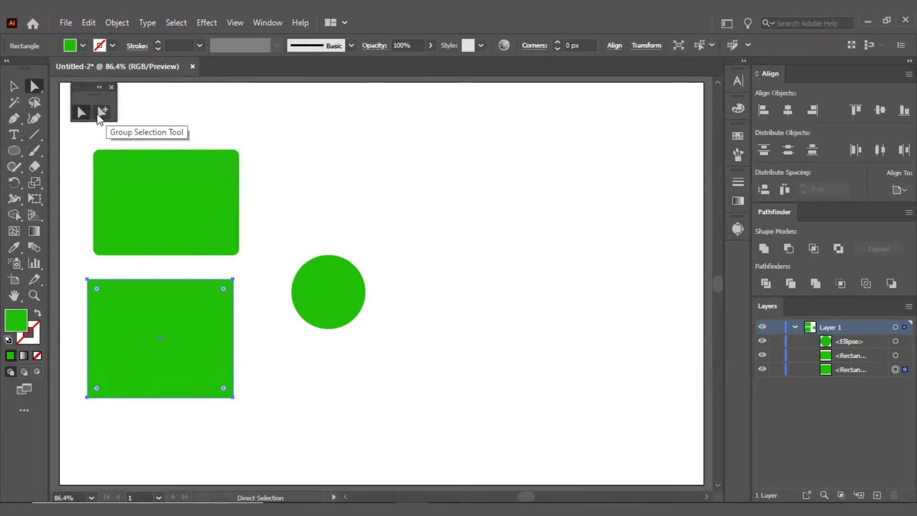
drag(84, 87, 64, 82)
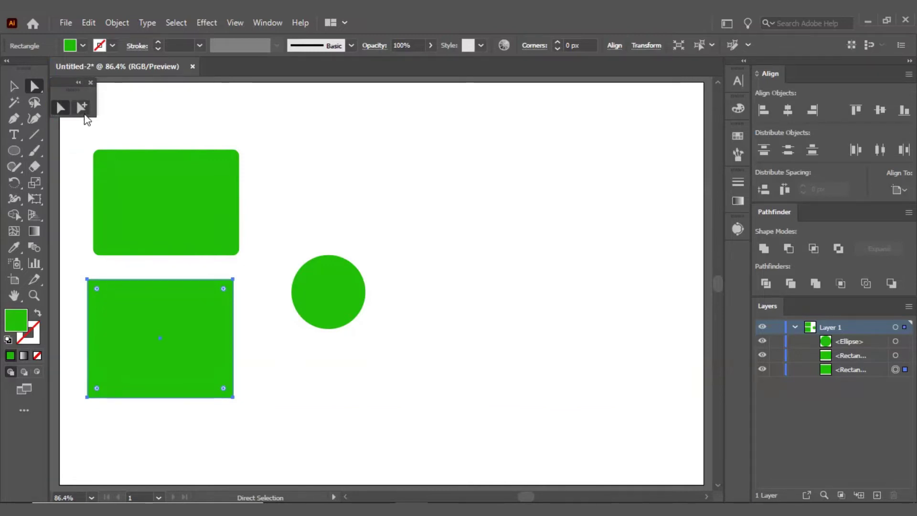
click(301, 169)
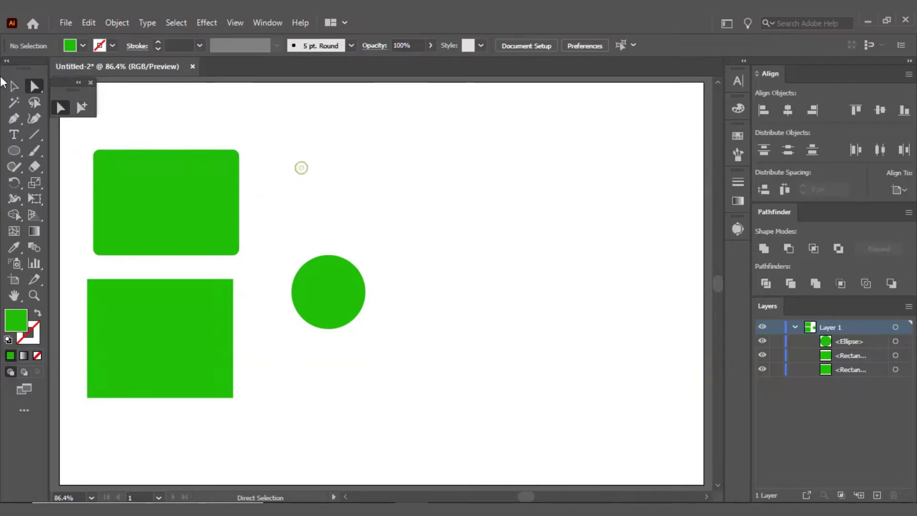
click(34, 88)
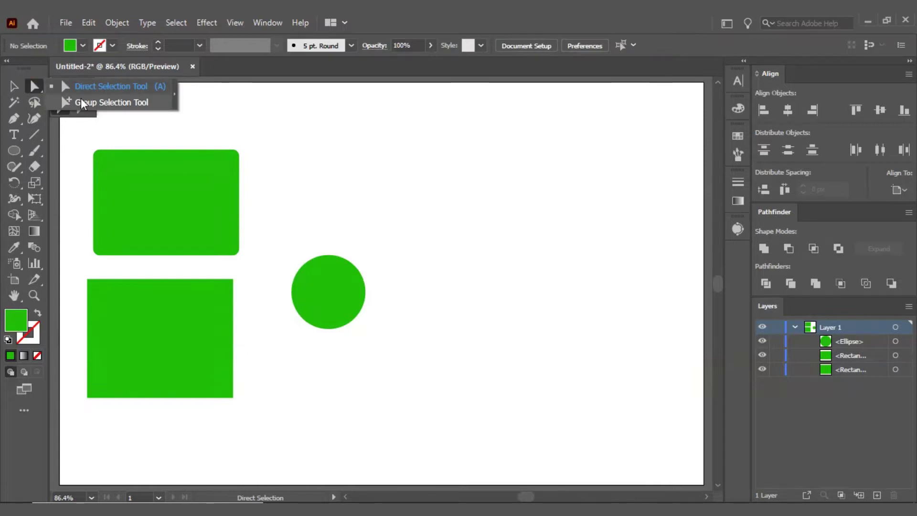
click(262, 129)
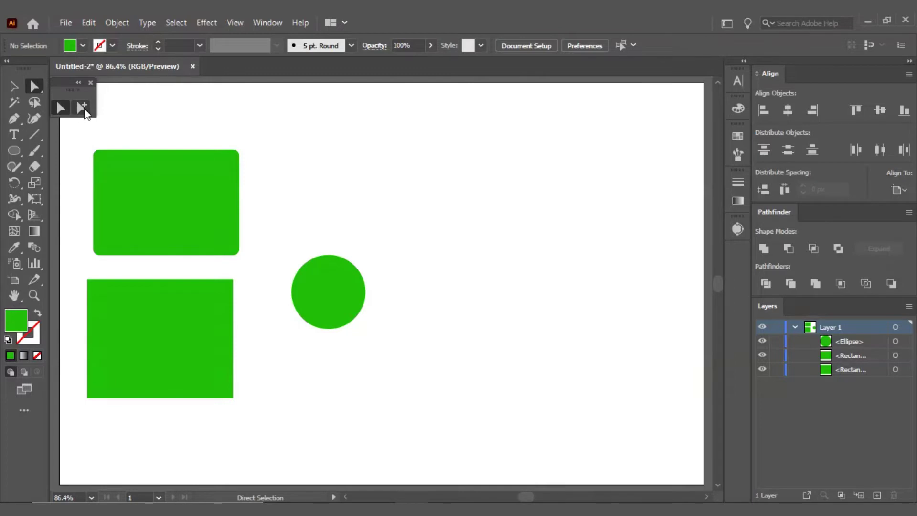
click(59, 108)
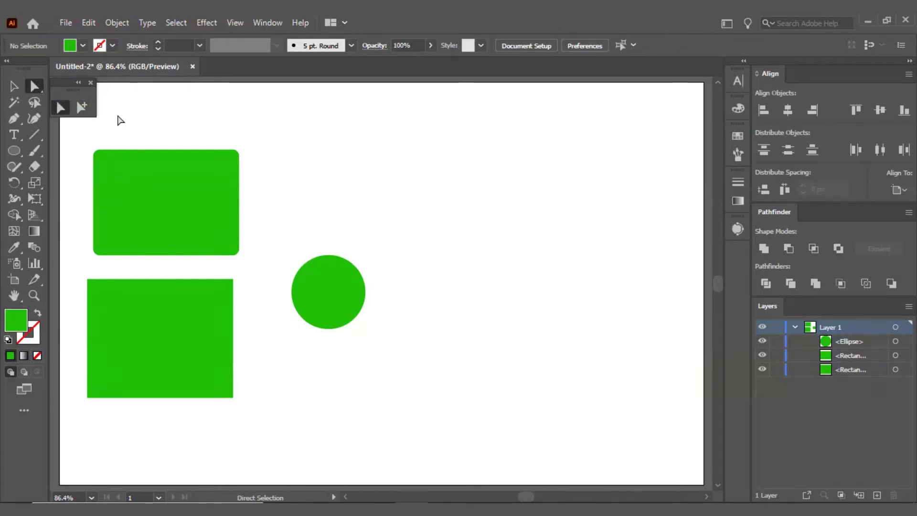
click(90, 83)
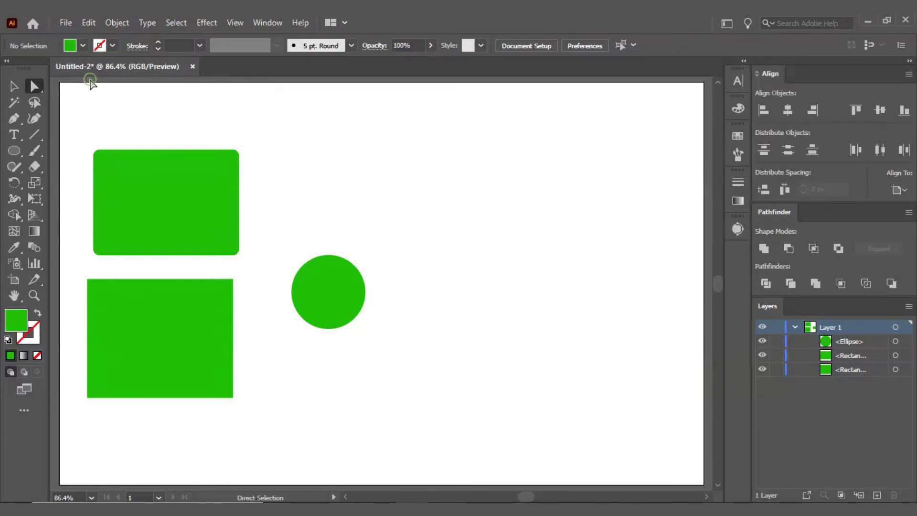
click(34, 87)
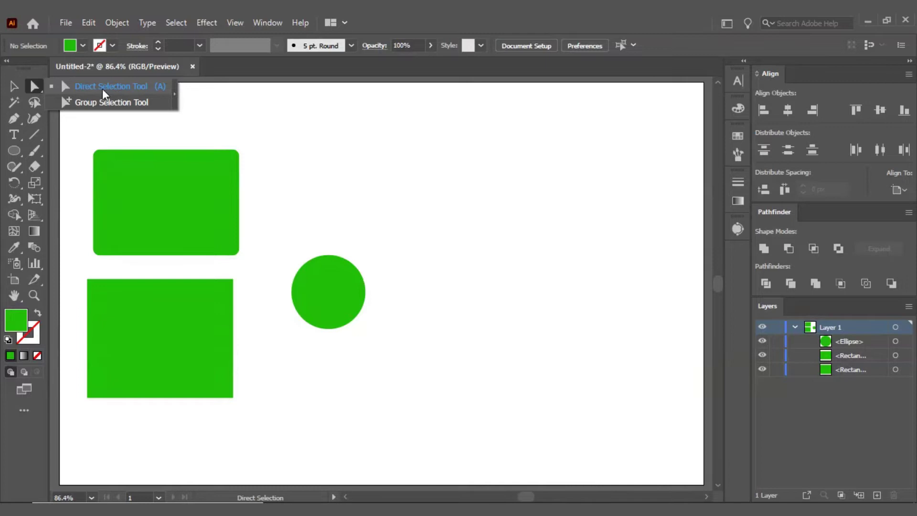
click(8, 87)
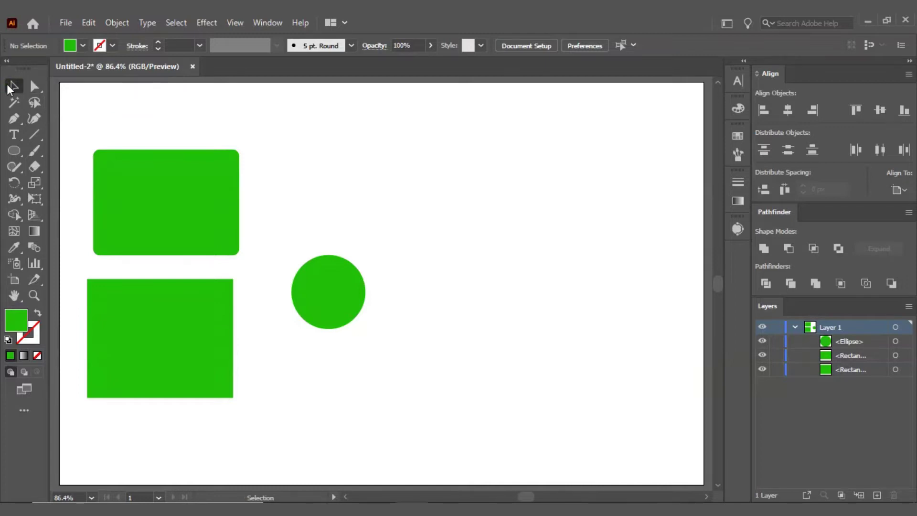
Move the rounded rectangle to the upper right, the circle to centre, the square rectangle to upper left
mouse_move(159, 199)
mouse_down()
mouse_move(483, 213)
mouse_move(574, 197)
mouse_up()
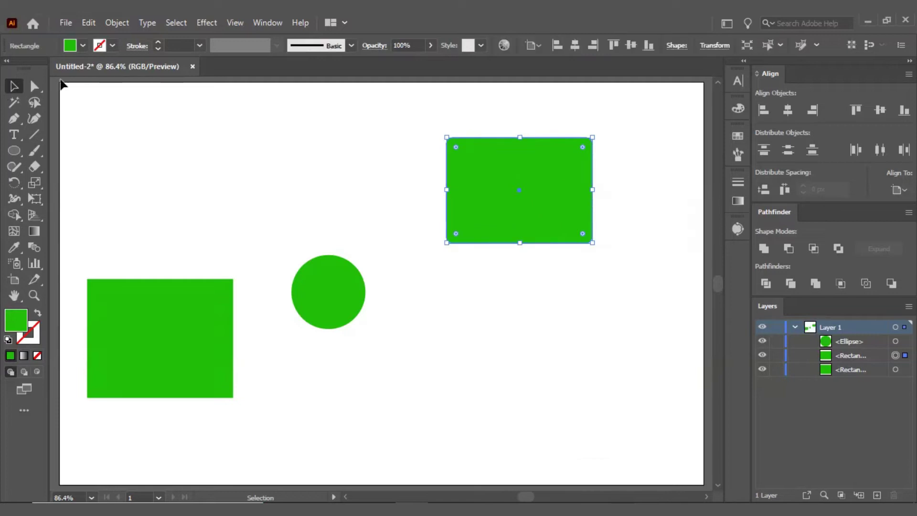
click(36, 87)
click(87, 87)
mouse_move(519, 189)
mouse_down()
mouse_move(417, 191)
mouse_move(500, 220)
mouse_move(556, 455)
mouse_move(566, 150)
mouse_move(565, 182)
mouse_up()
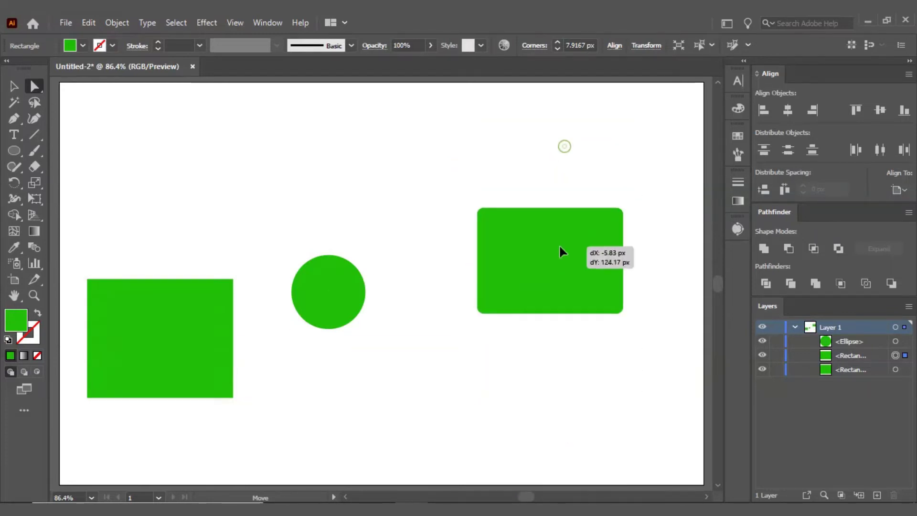
drag(311, 289, 415, 306)
drag(160, 316, 160, 188)
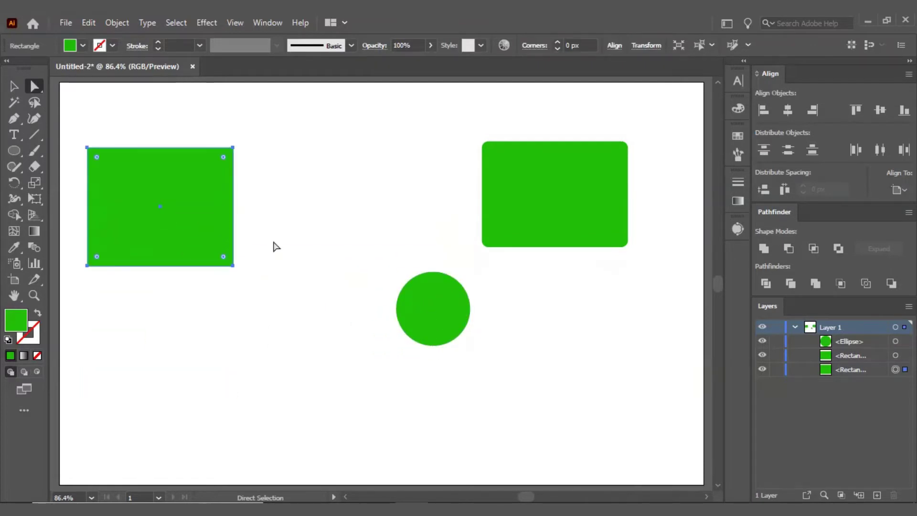
click(340, 175)
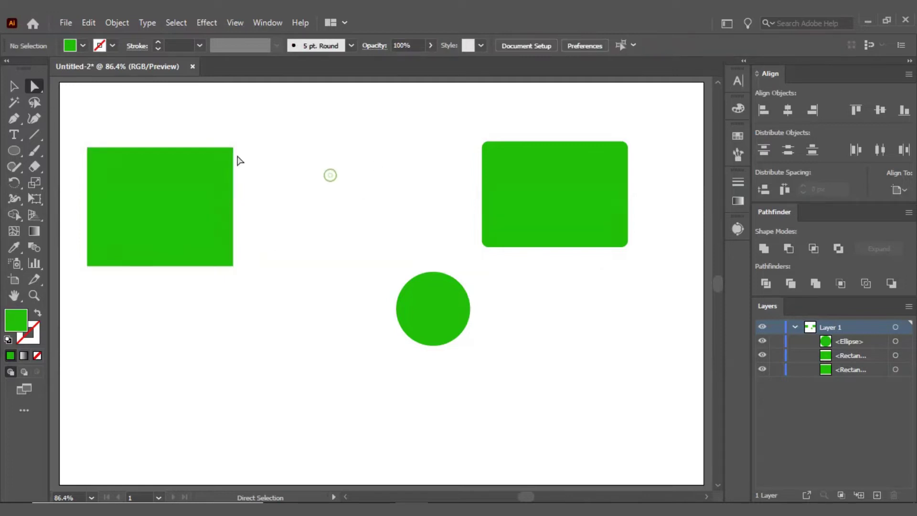
click(14, 86)
click(144, 219)
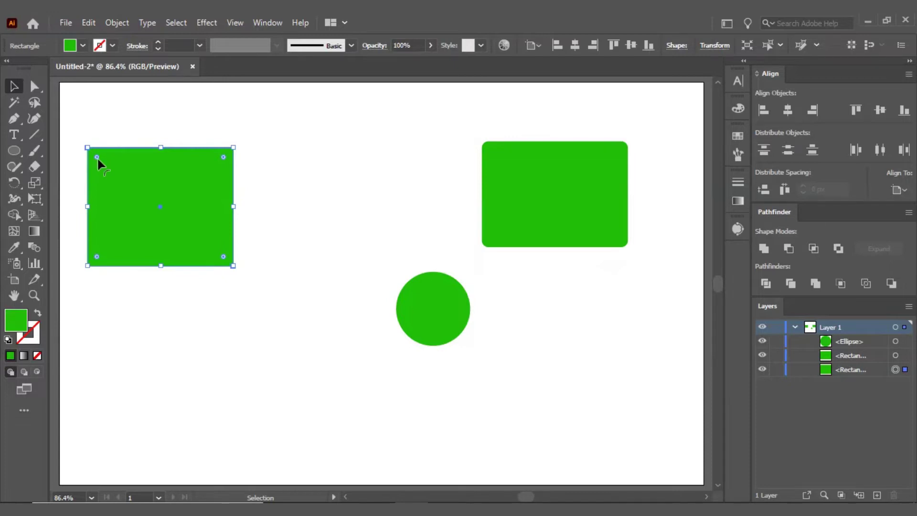
drag(96, 157, 150, 205)
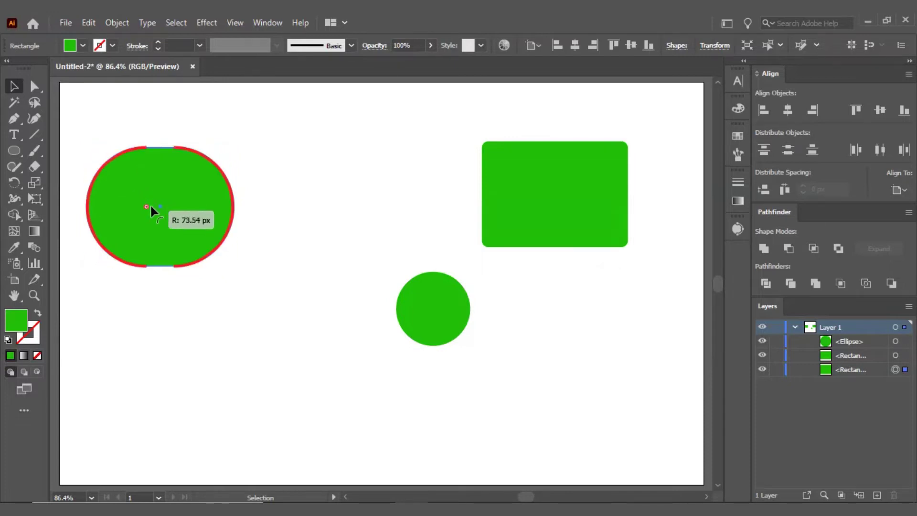
drag(150, 204, 64, 129)
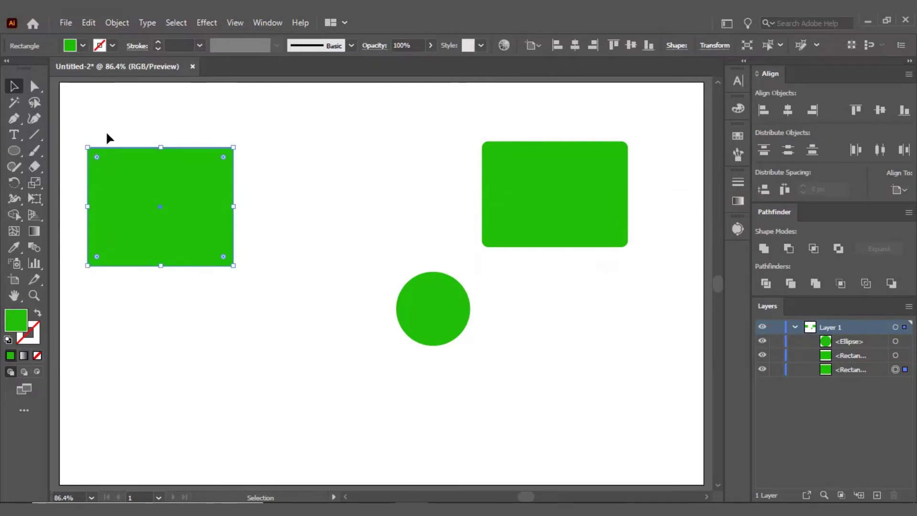
click(34, 86)
drag(35, 89, 111, 88)
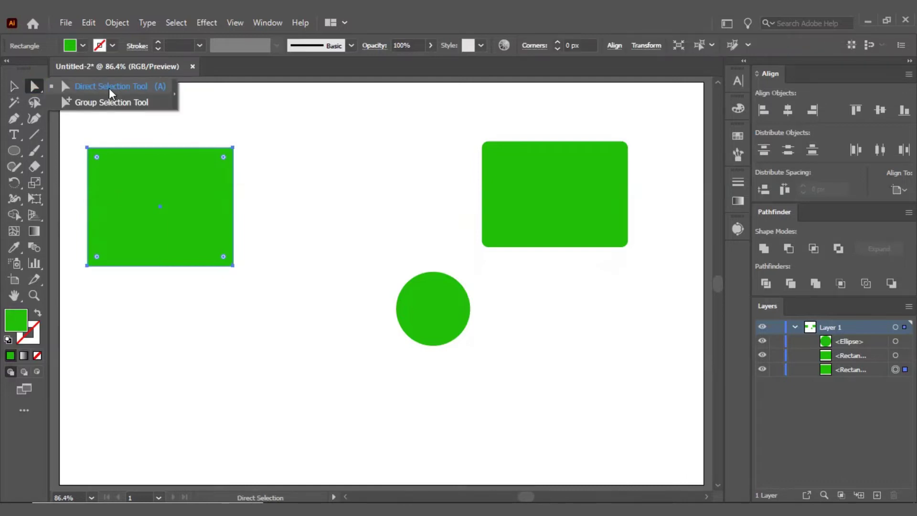
click(265, 196)
click(188, 200)
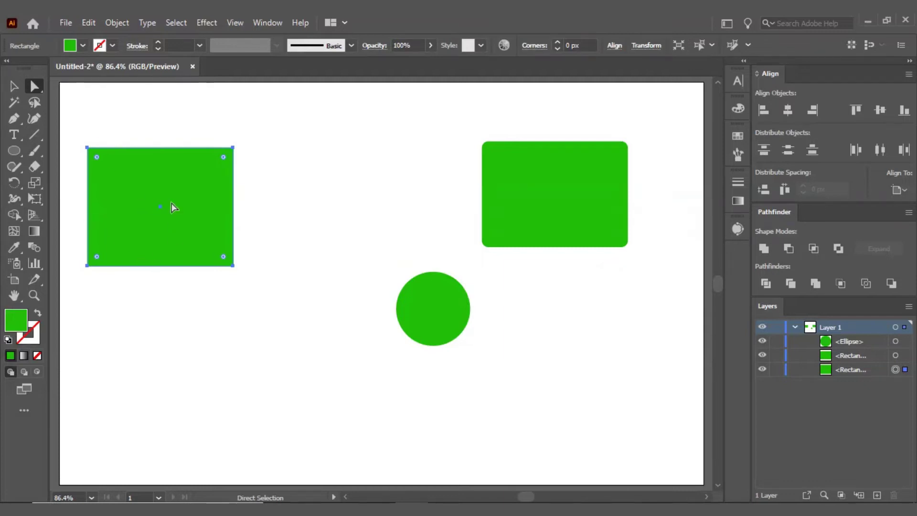
click(233, 148)
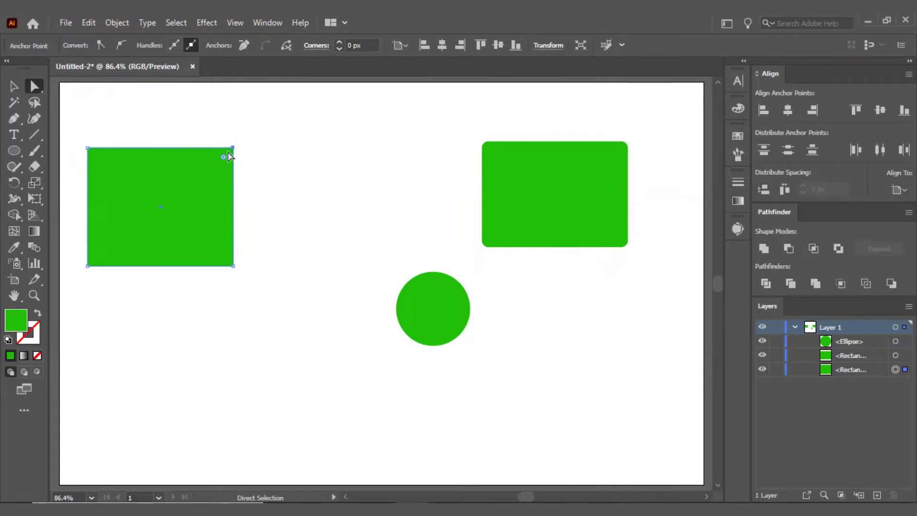
drag(232, 148, 393, 116)
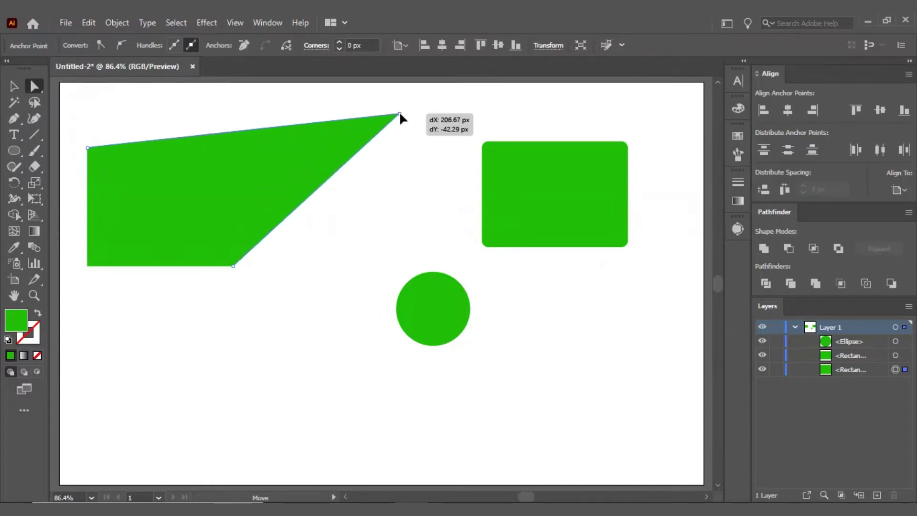
drag(393, 115, 327, 110)
click(310, 263)
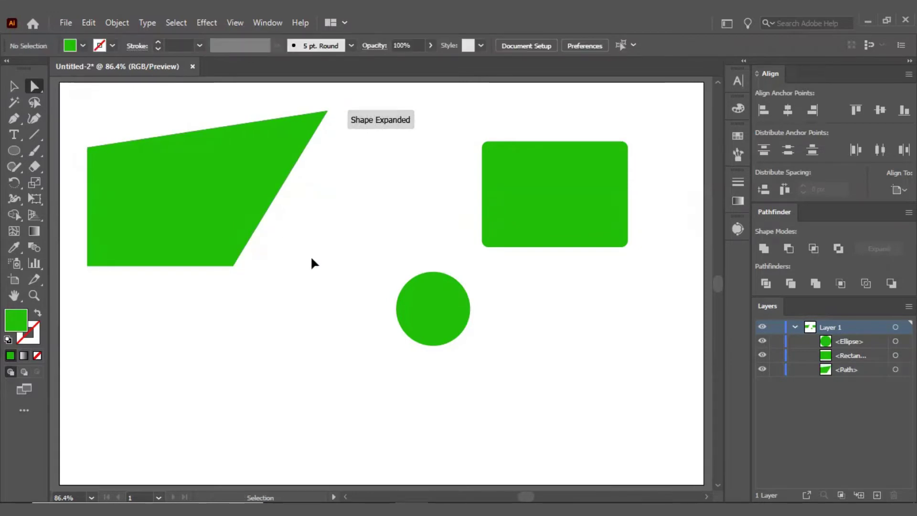
key(ctrl+z)
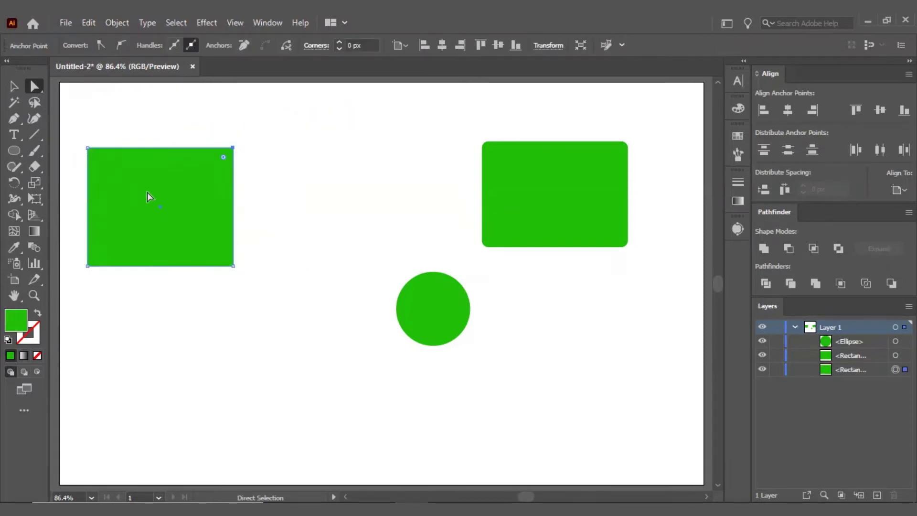
Round only the top-right corner to about 89.27 px and nudge the shape right
click(233, 148)
drag(223, 160, 157, 215)
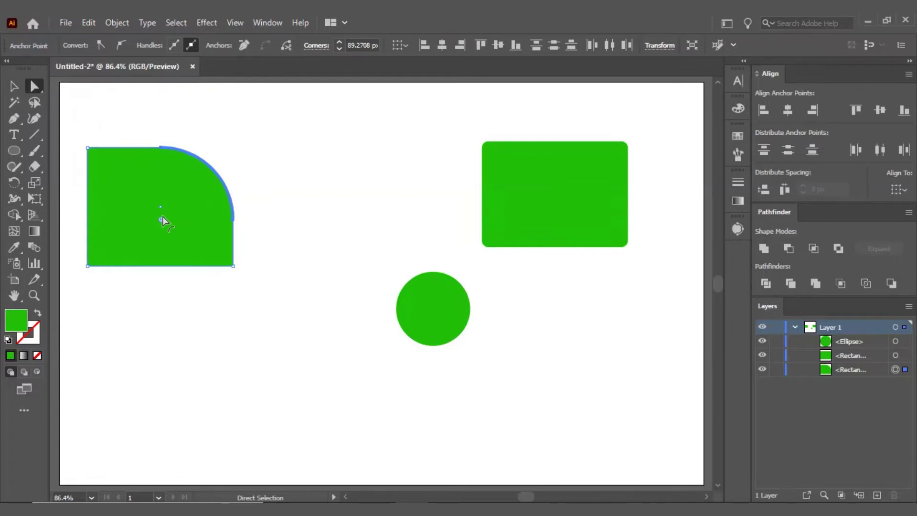
click(261, 173)
click(172, 198)
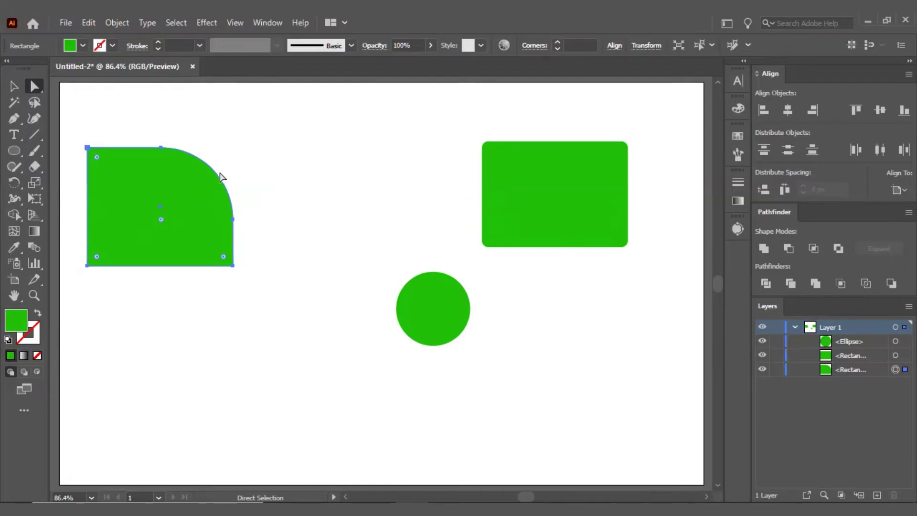
drag(138, 176, 196, 173)
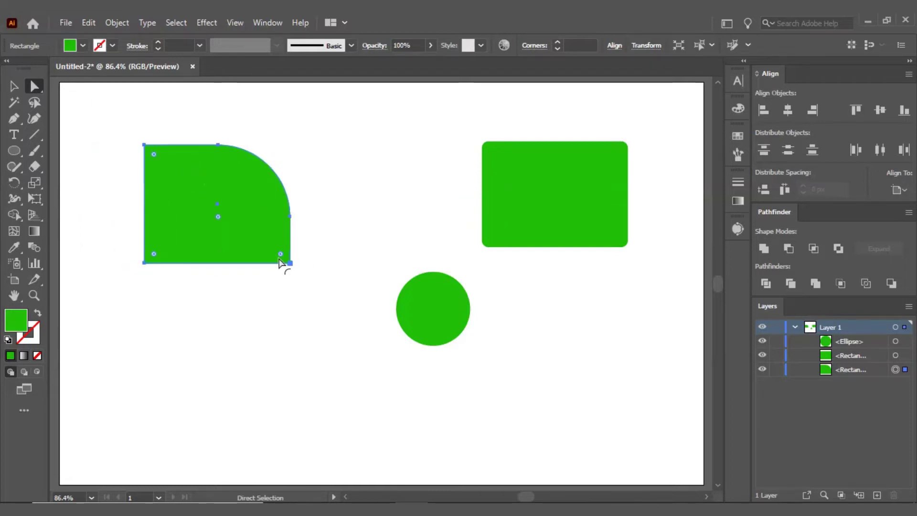
click(170, 294)
drag(138, 263, 300, 278)
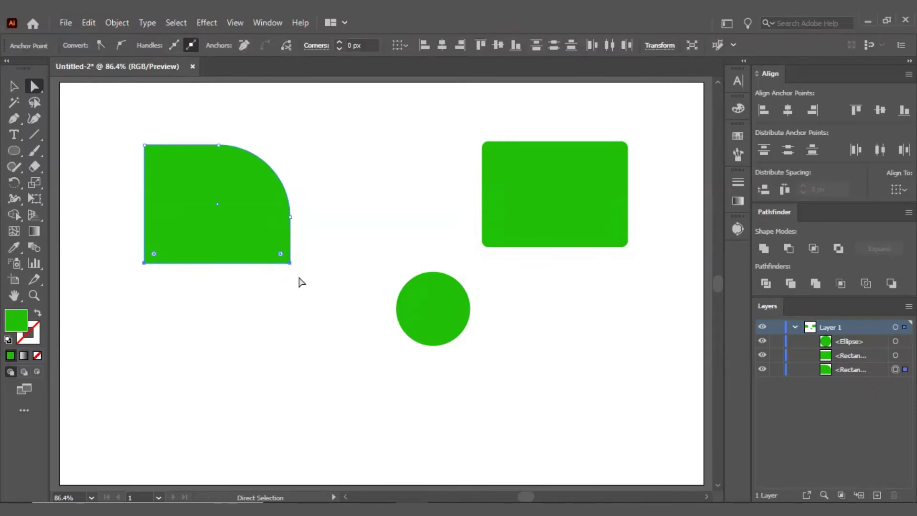
Stretch the left shape taller and pull its bottom-left corner up and left
drag(289, 263, 288, 351)
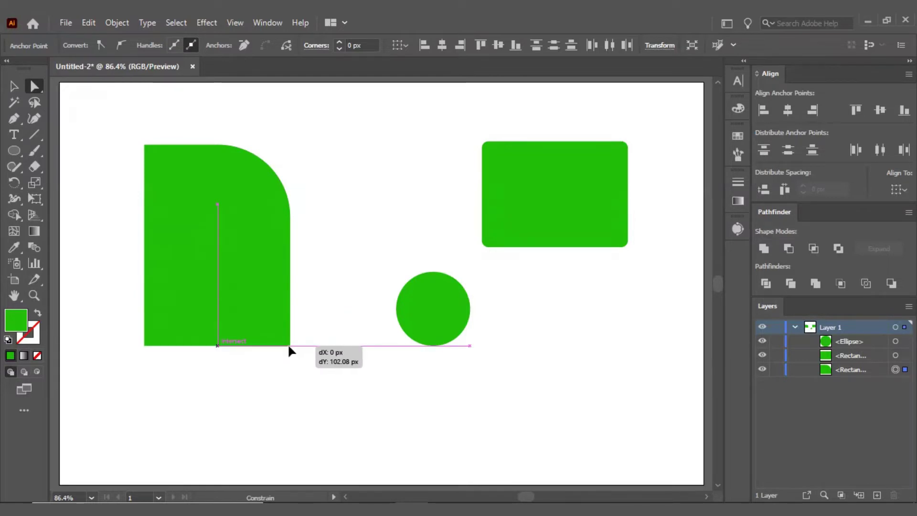
drag(289, 347, 288, 347)
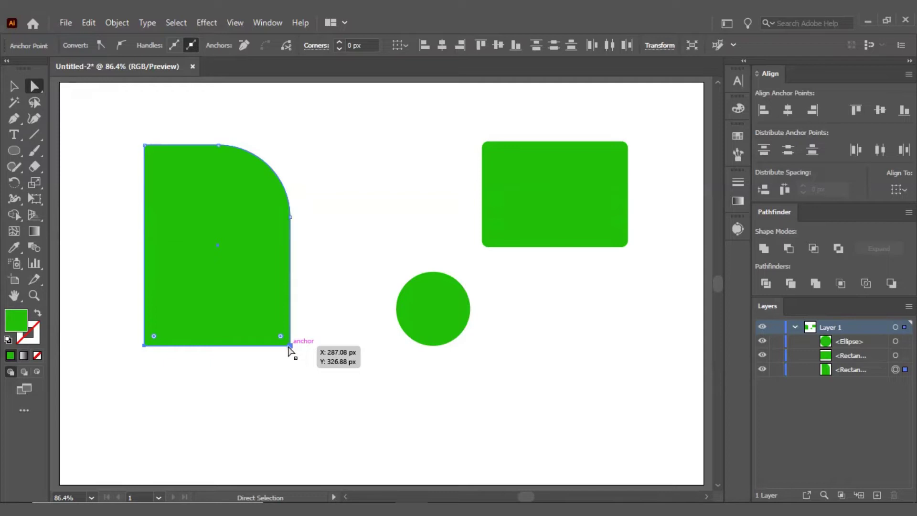
click(221, 365)
click(243, 291)
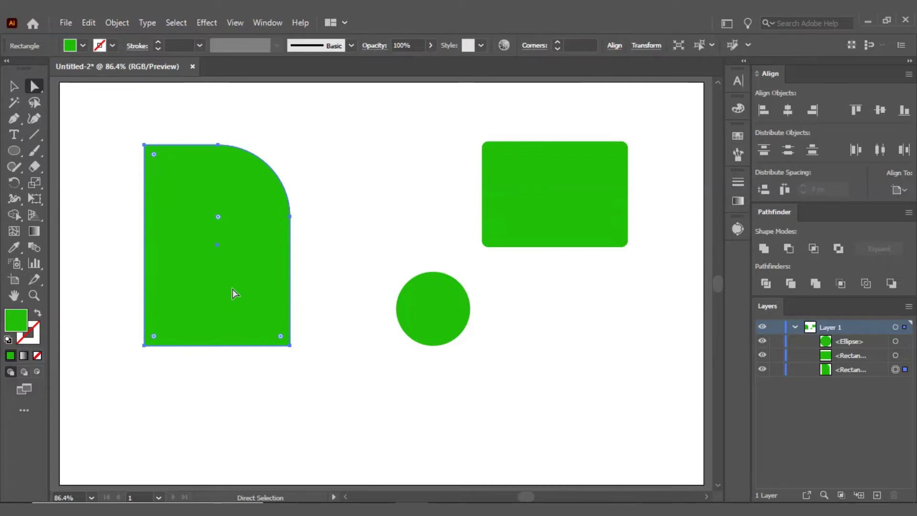
click(145, 362)
click(164, 330)
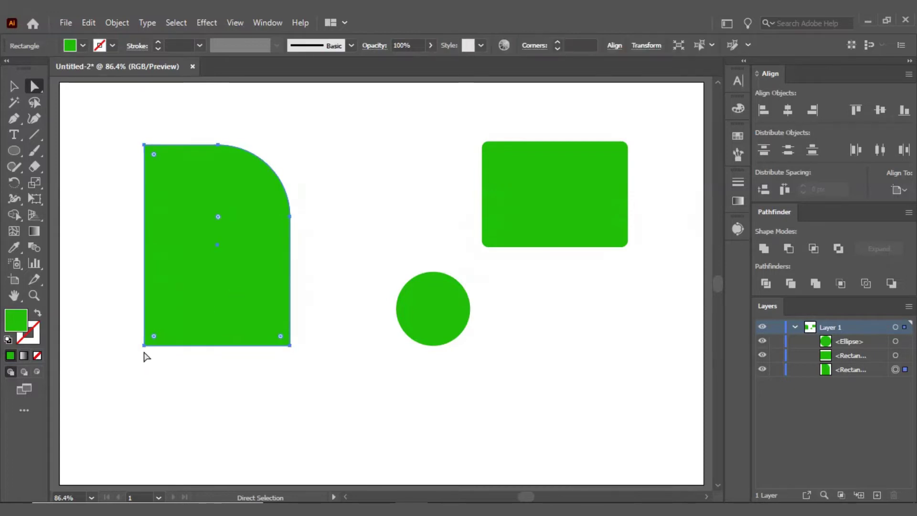
drag(144, 346, 79, 292)
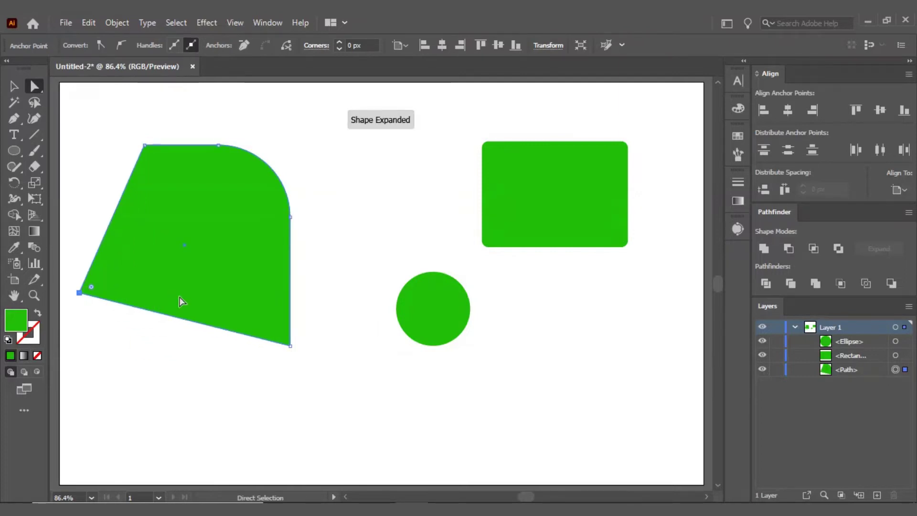
Drag the left shape's bottom corner into a long point toward the lower right
click(290, 345)
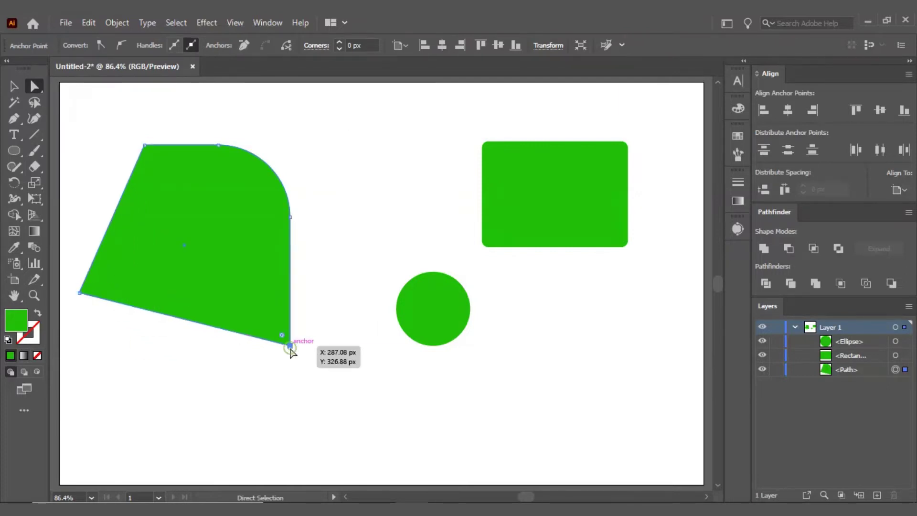
drag(290, 345, 389, 404)
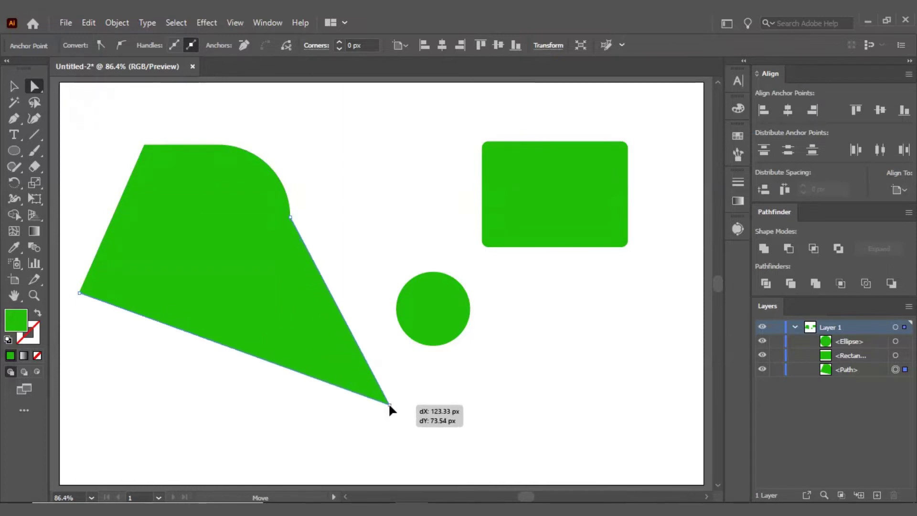
click(13, 86)
mouse_move(183, 213)
mouse_down()
mouse_move(197, 230)
mouse_move(171, 205)
mouse_up()
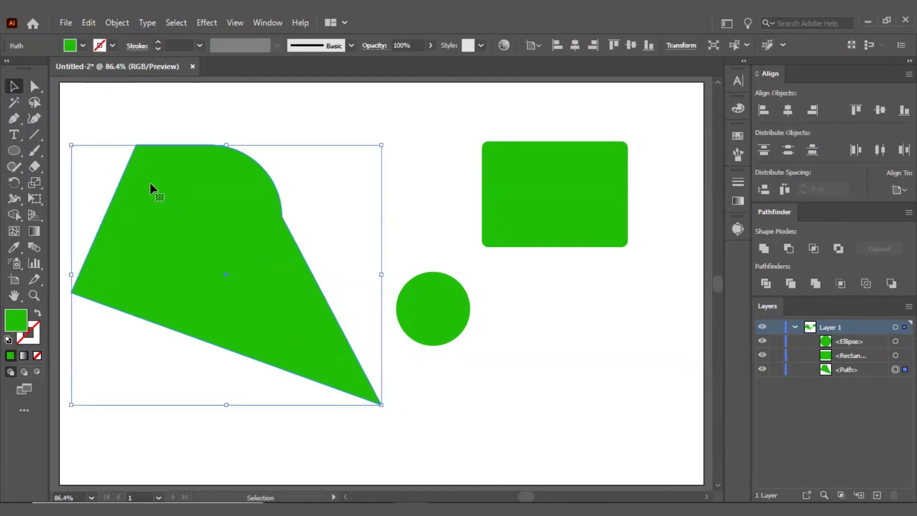
click(34, 87)
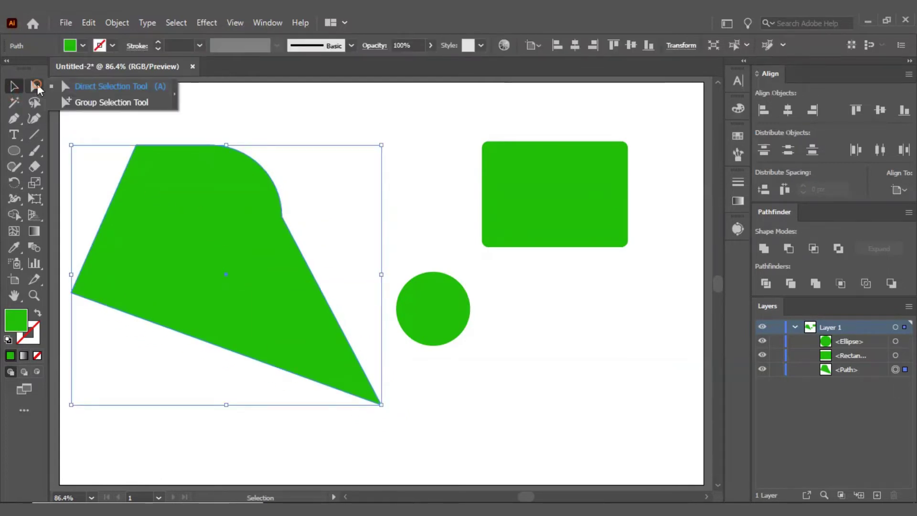
click(108, 86)
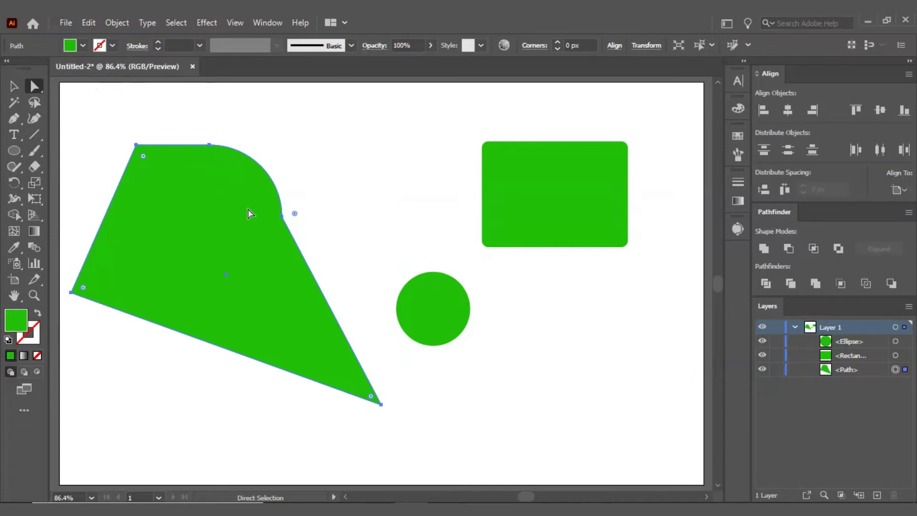
click(510, 239)
Drag the rounded rectangle's anchors to form a pointed zigzag outline
click(486, 249)
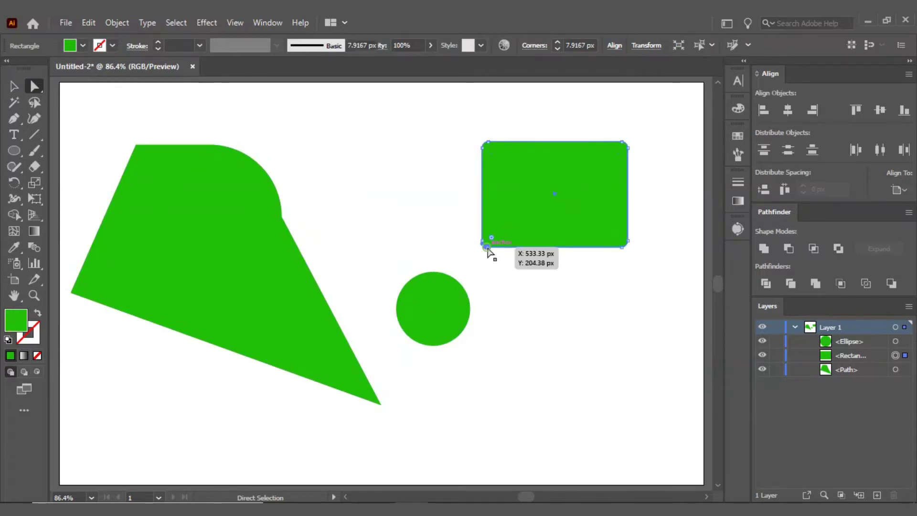
drag(523, 354, 526, 359)
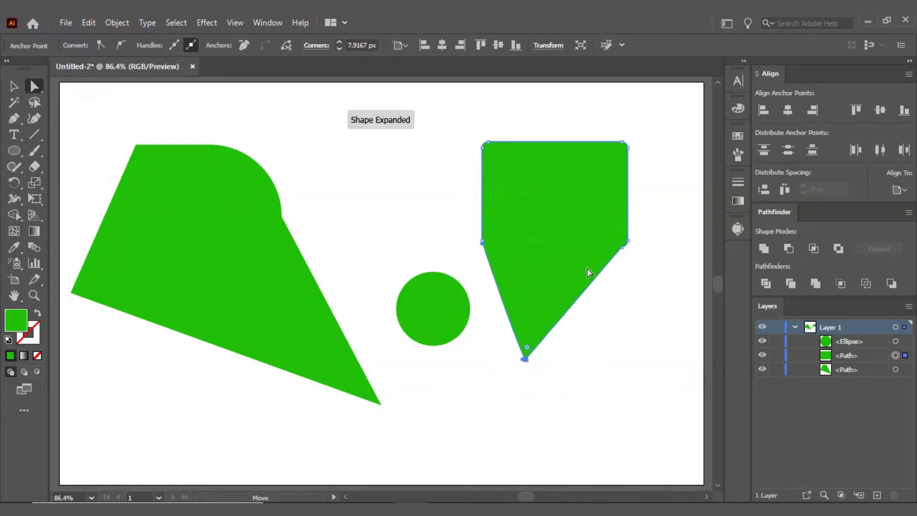
drag(622, 248, 515, 189)
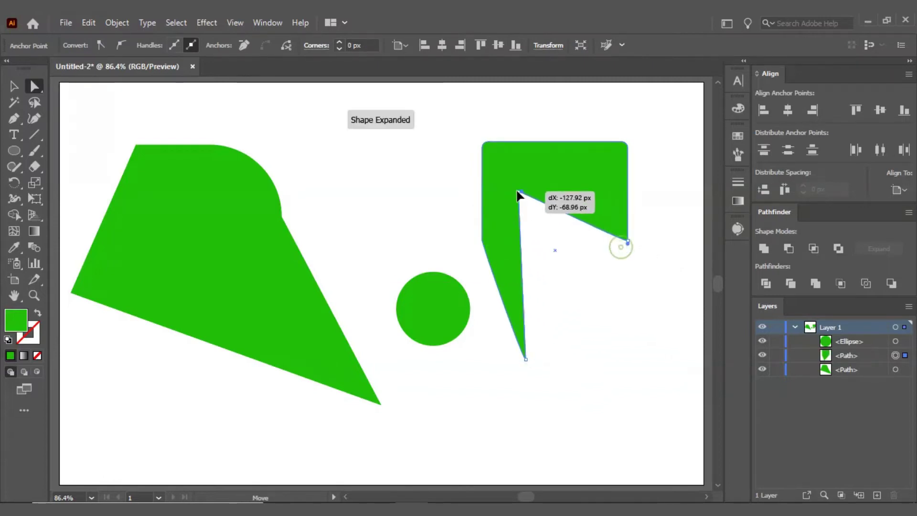
mouse_move(491, 140)
mouse_down()
mouse_move(587, 186)
mouse_move(614, 219)
mouse_up()
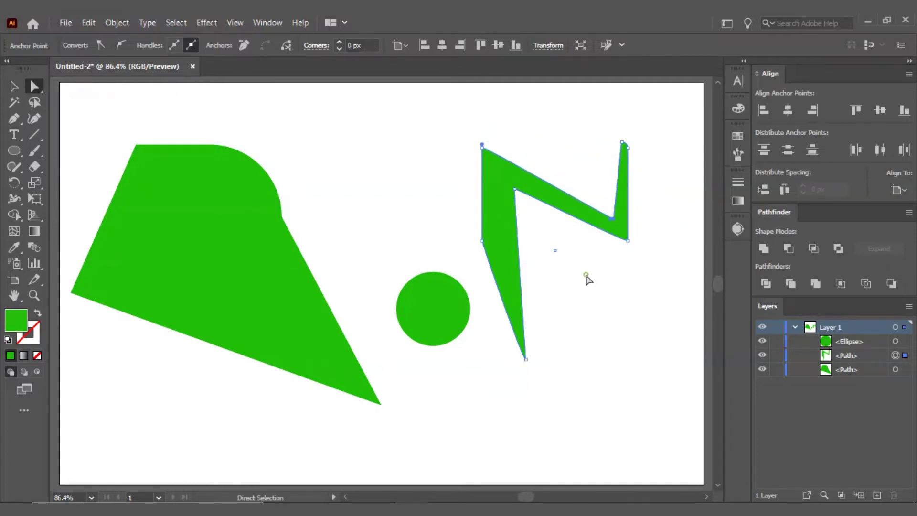
click(502, 279)
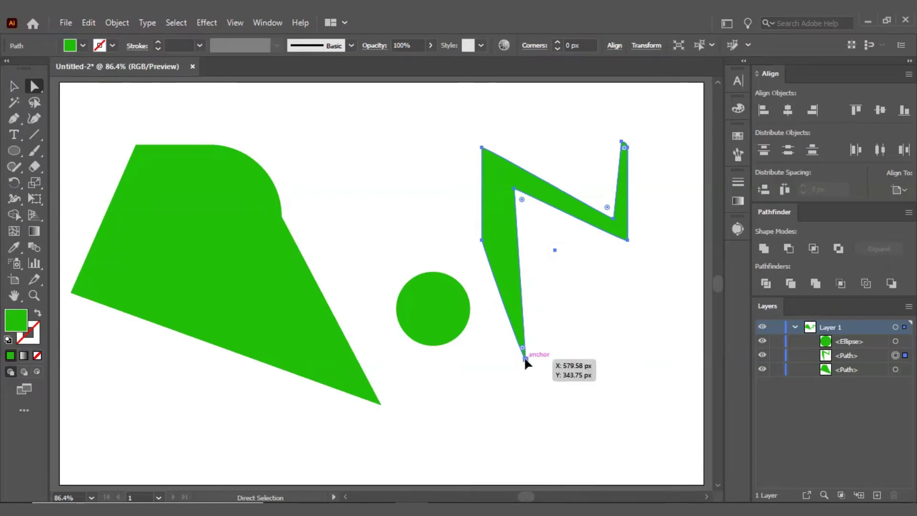
drag(525, 359, 506, 247)
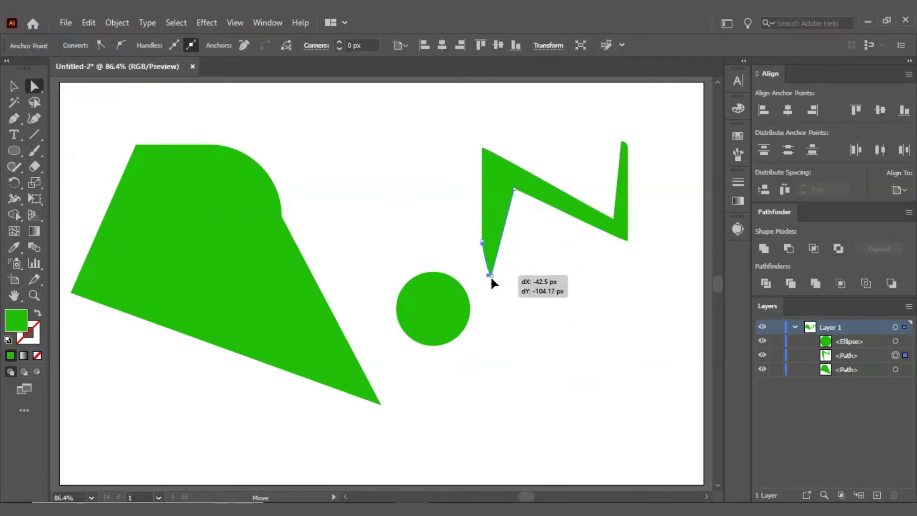
drag(507, 248, 488, 299)
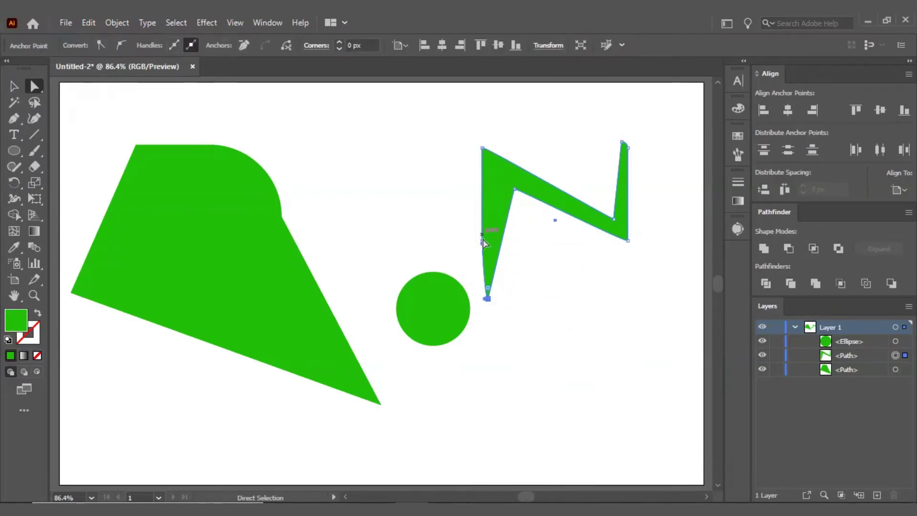
Delete the extra left anchor, adjust the top-right point, and undo an accidental split
click(481, 242)
key(Delete)
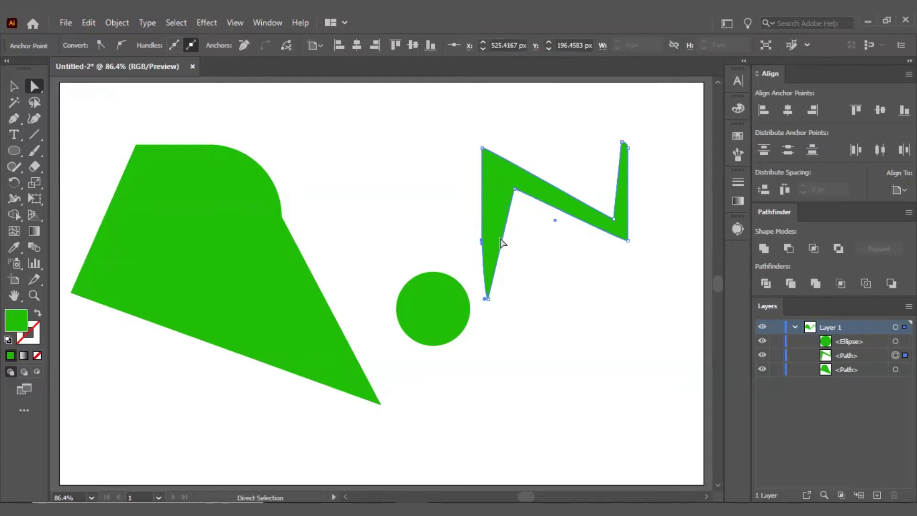
click(568, 282)
click(514, 191)
drag(517, 190, 516, 190)
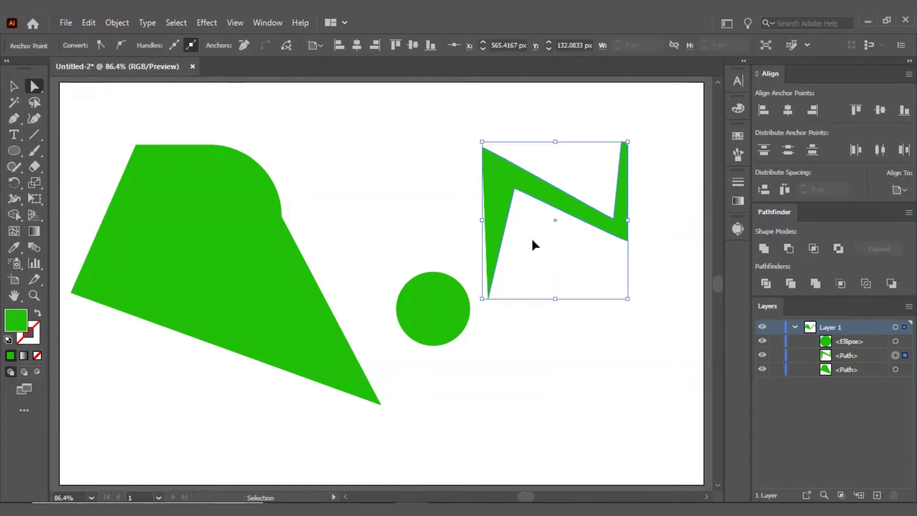
drag(631, 149, 631, 150)
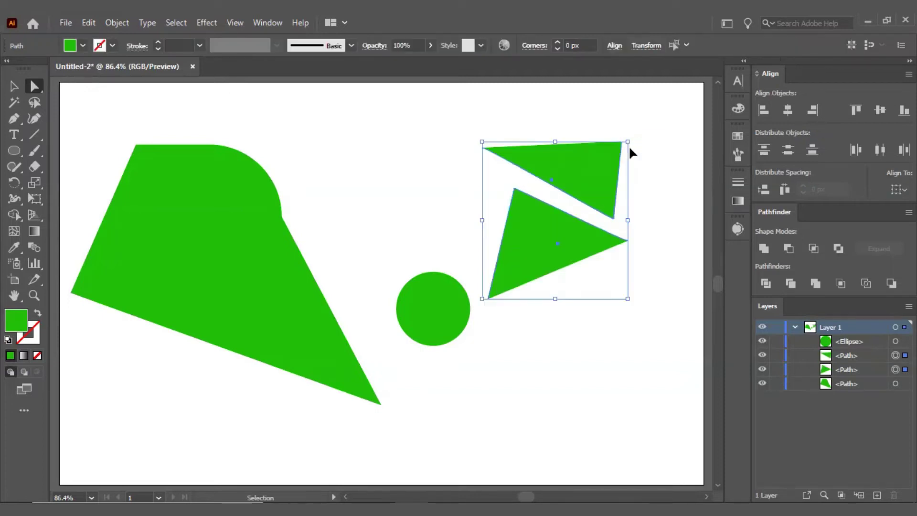
click(630, 151)
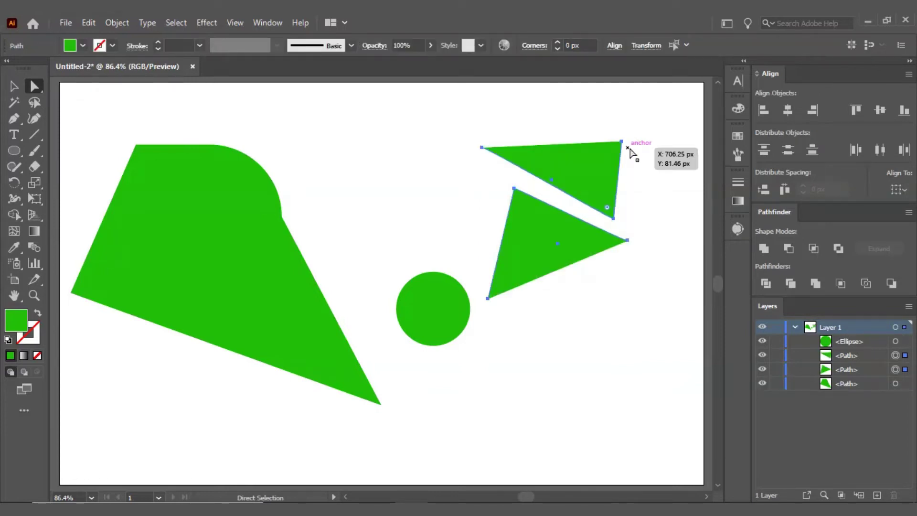
key(ctrl+z)
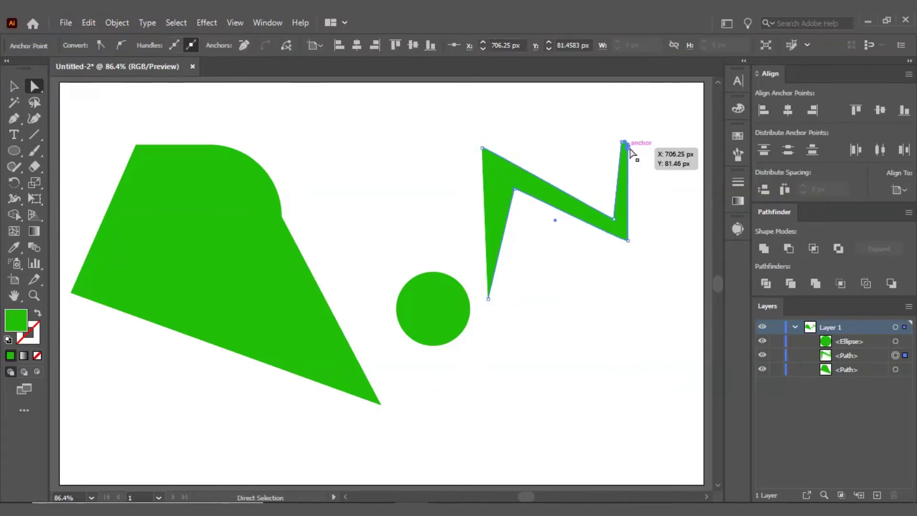
click(644, 179)
Nudge the zigzag's inner corner down and to the right
scroll(635, 148, up, 5)
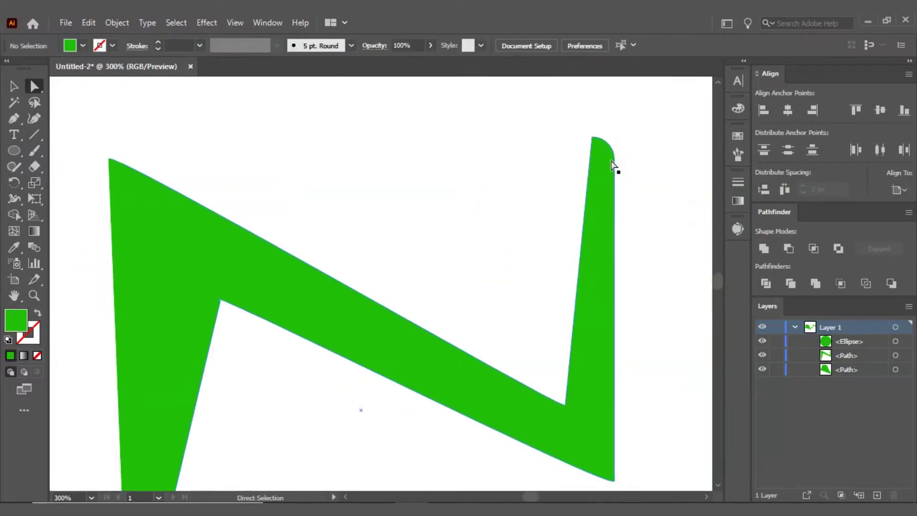
click(583, 159)
scroll(583, 159, down, 3)
drag(560, 280, 570, 287)
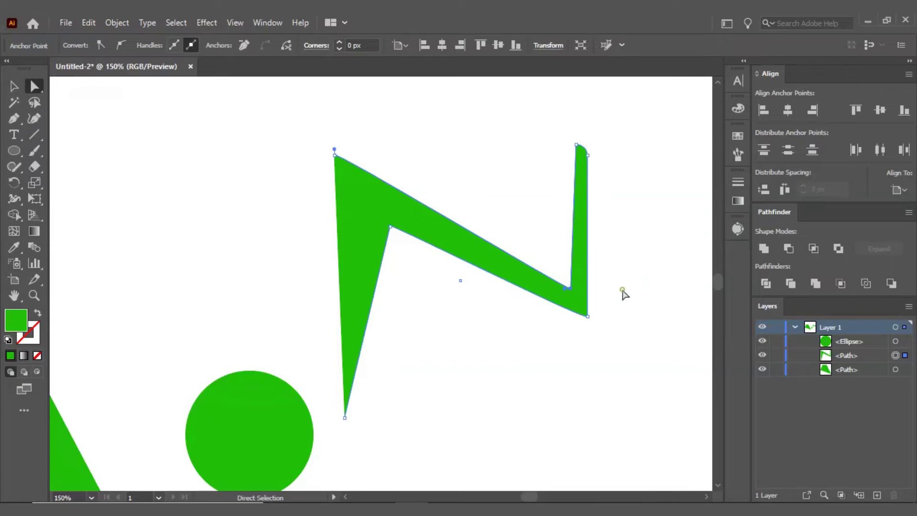
click(621, 292)
Move the zigzag down-right, then shift its inner point up and left
scroll(430, 191, down, 1)
key(v)
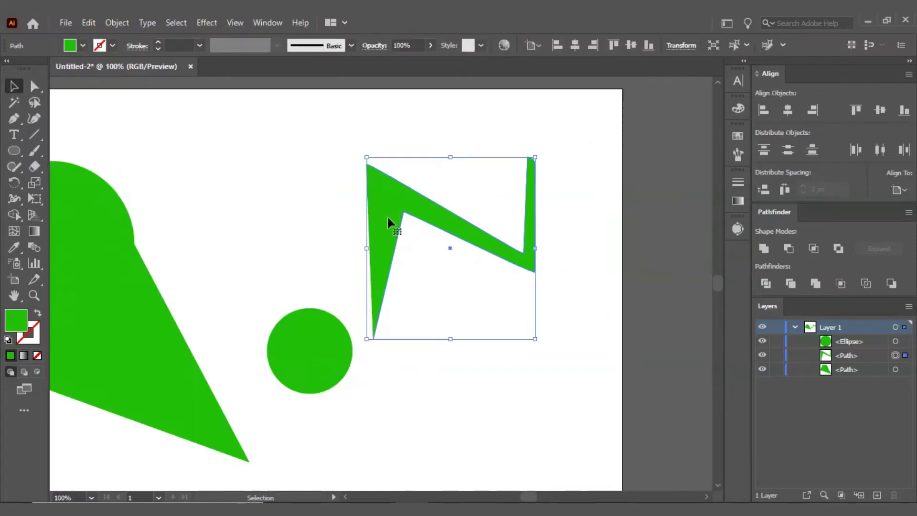
drag(387, 215, 414, 269)
click(463, 195)
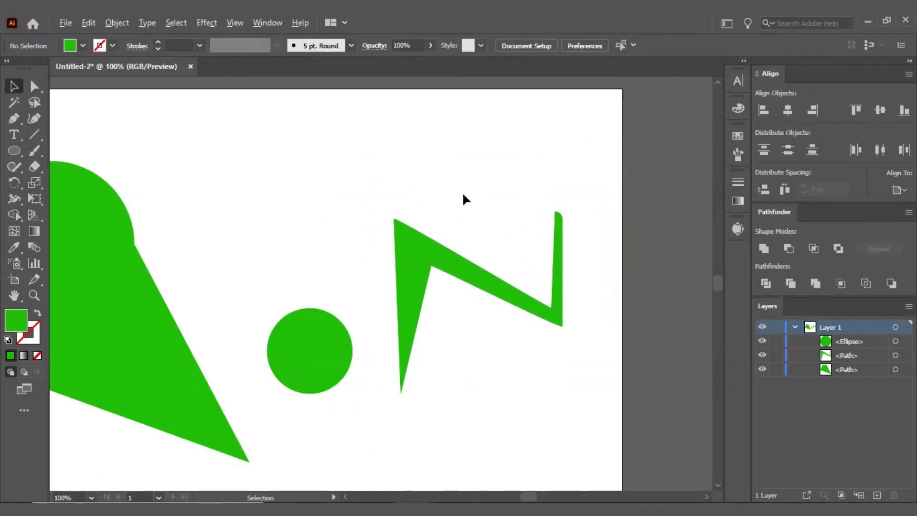
scroll(463, 194, down, 1)
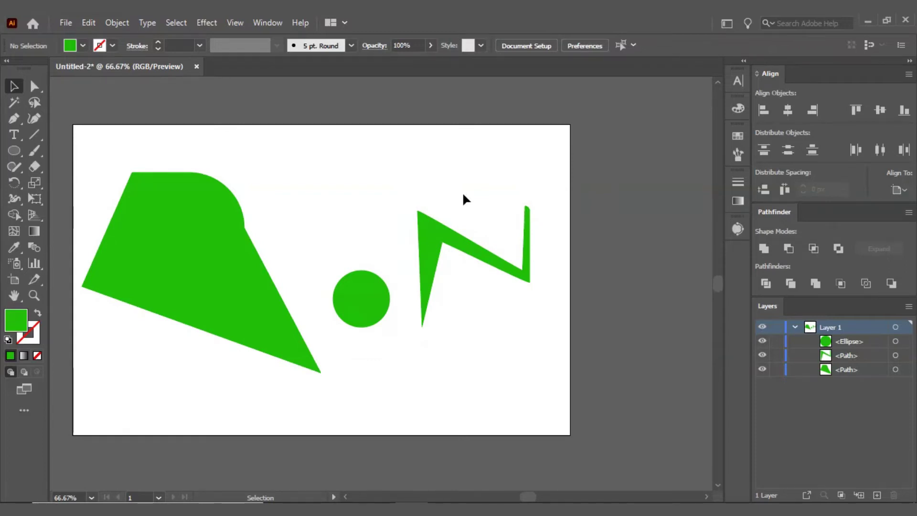
click(420, 229)
click(460, 267)
key(a)
click(443, 245)
drag(443, 245, 431, 238)
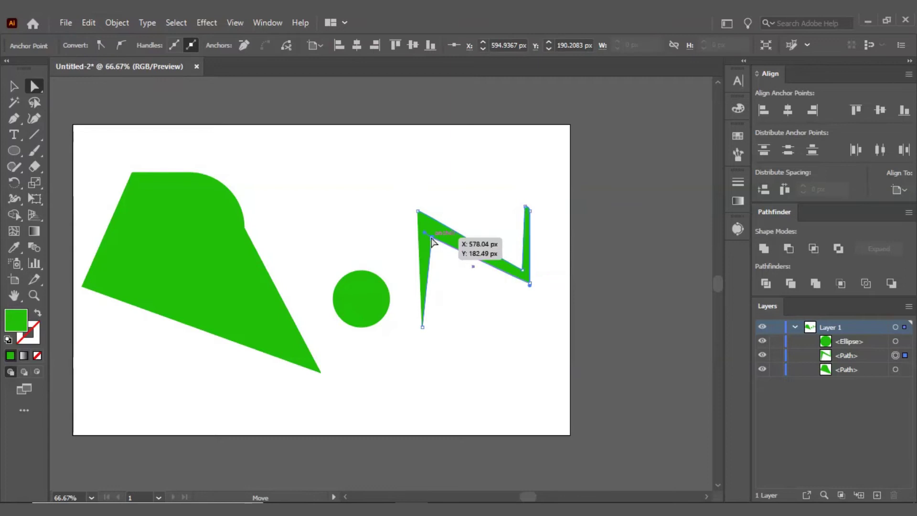
click(482, 326)
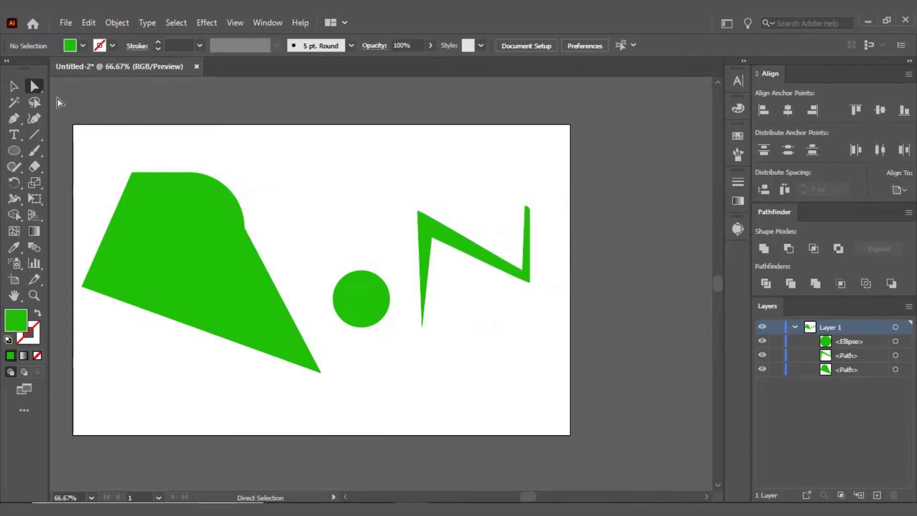
Box-select all three green shapes and delete them
right_click(37, 86)
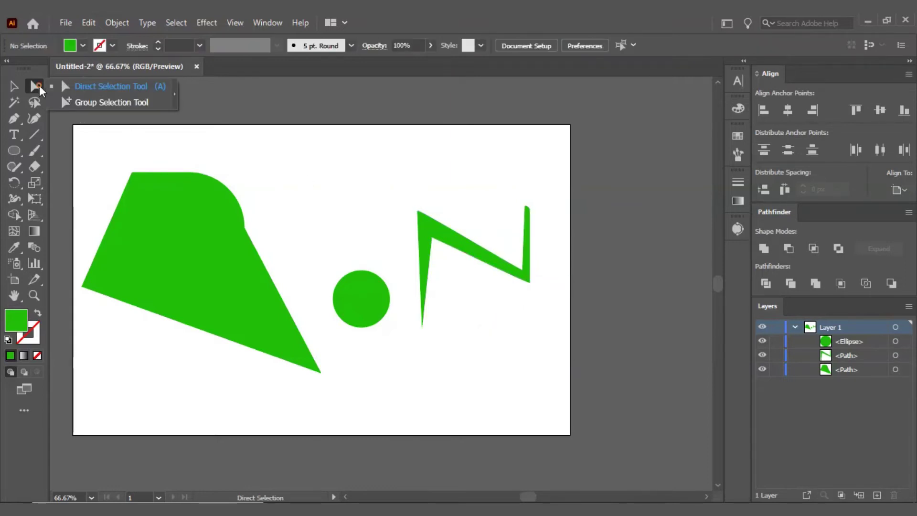
click(105, 90)
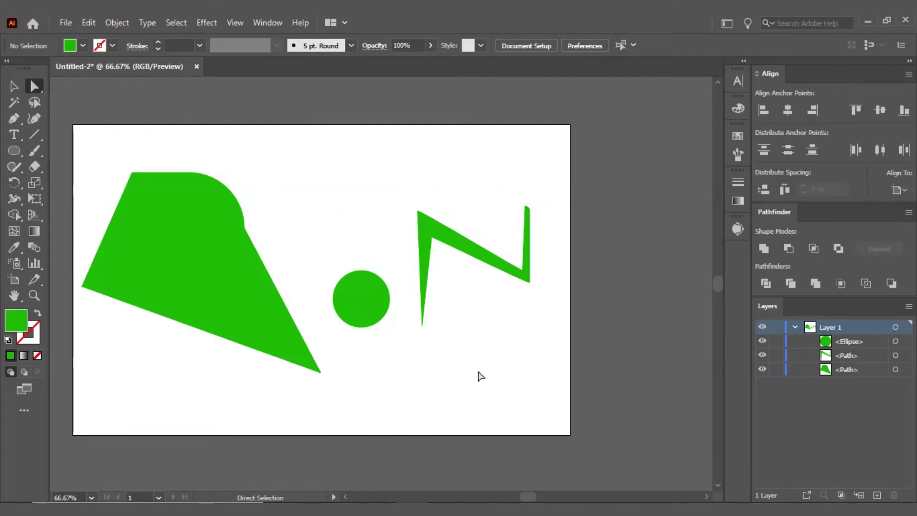
right_click(38, 91)
key(v)
drag(168, 155, 471, 389)
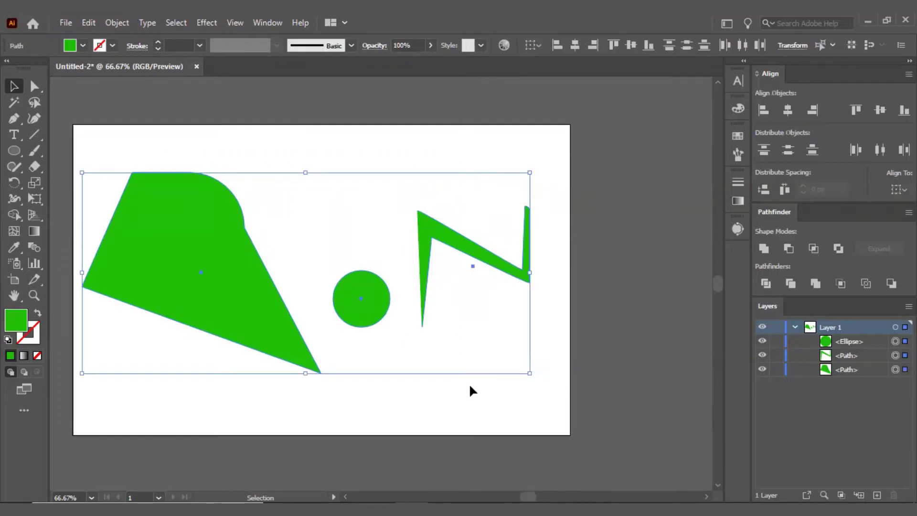
key(Delete)
Draw a green square near the centre and a wide flat rectangle across it
drag(13, 151, 107, 151)
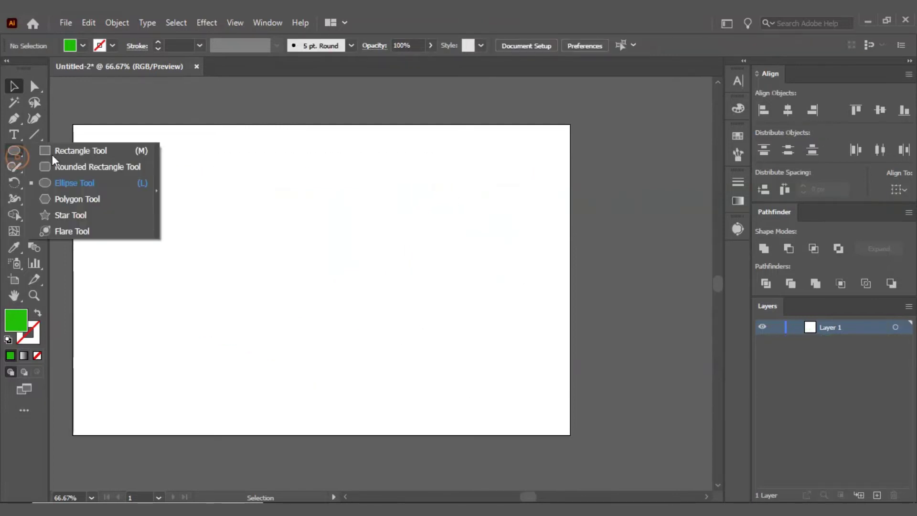
drag(135, 228, 301, 353)
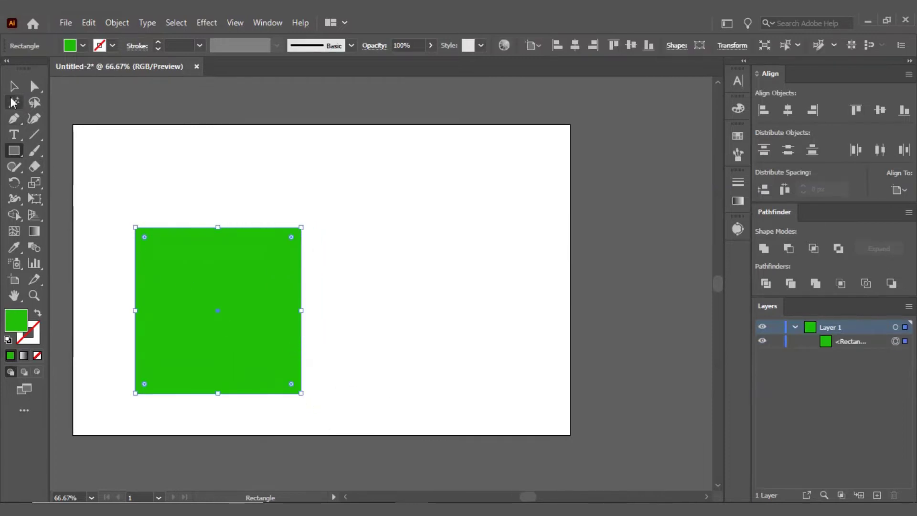
click(14, 86)
drag(237, 321, 349, 298)
key(m)
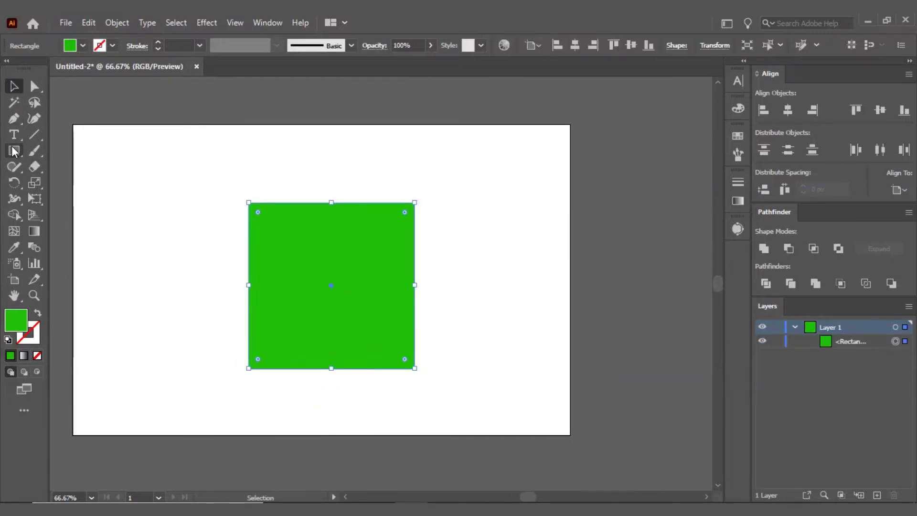
drag(225, 238, 482, 286)
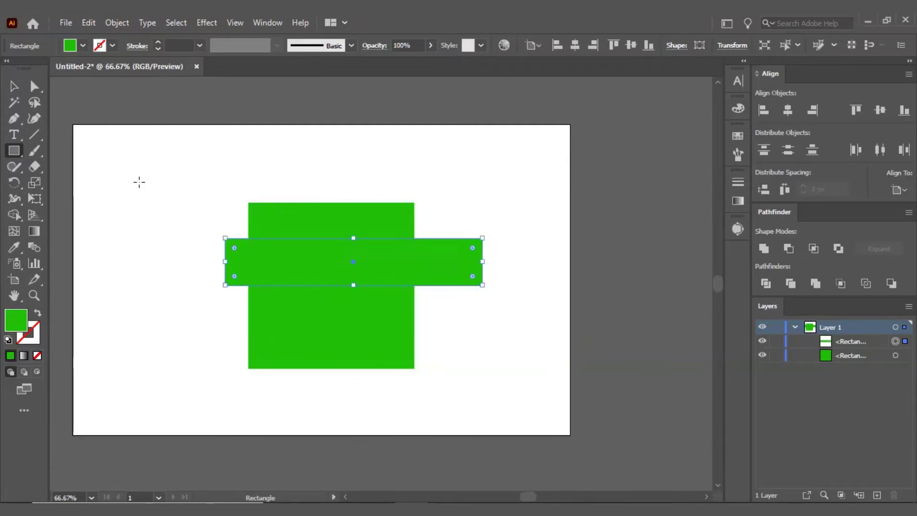
Draw a new green bar along the square's top edge
click(14, 118)
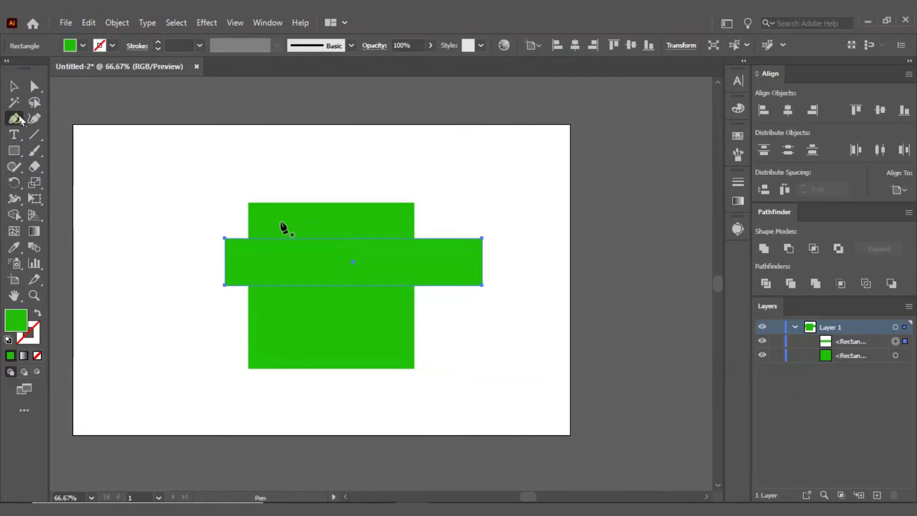
click(248, 202)
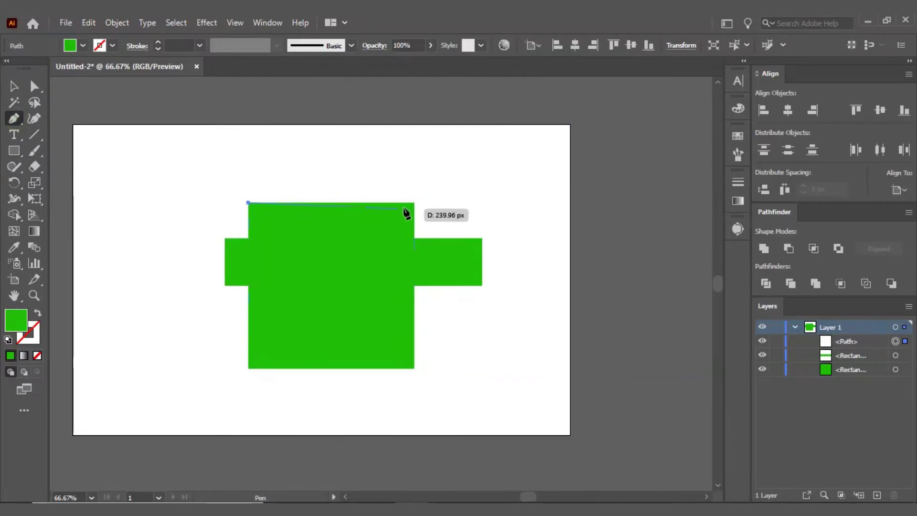
mouse_move(14, 151)
mouse_down()
mouse_move(85, 164)
mouse_move(80, 151)
mouse_up()
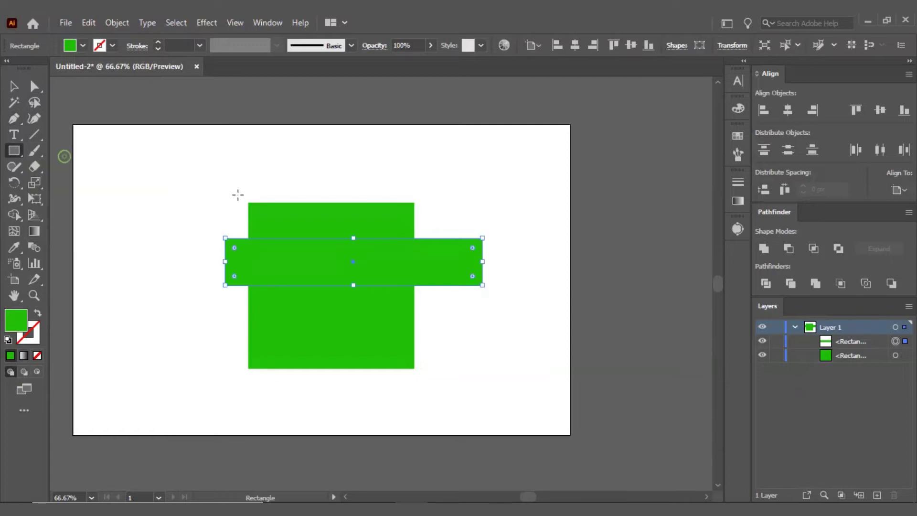
drag(249, 203, 467, 151)
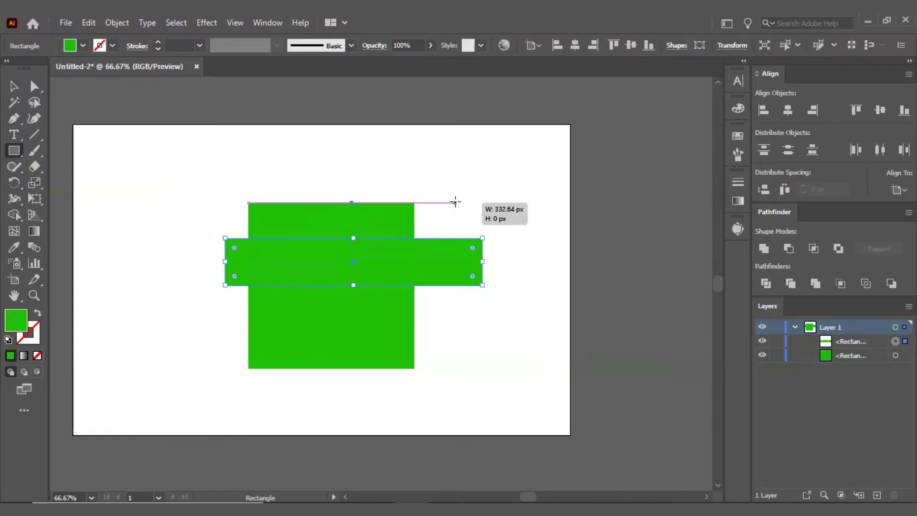
key(v)
mouse_move(321, 200)
mouse_down()
mouse_move(289, 198)
mouse_move(299, 198)
mouse_up()
Round the top bar's top-left corner, then shift and shorten the horizontal bar
mouse_move(241, 161)
mouse_down()
mouse_move(260, 182)
mouse_move(236, 153)
mouse_move(272, 194)
mouse_up()
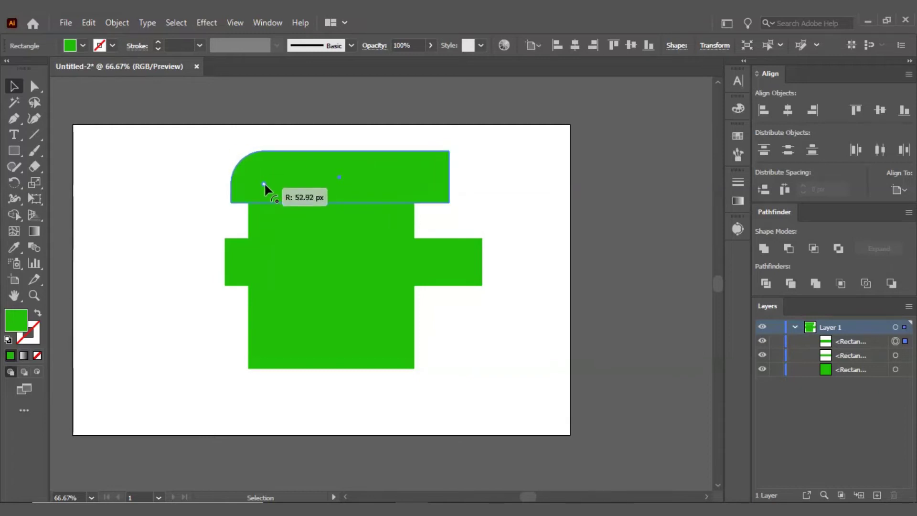
click(183, 162)
click(334, 181)
drag(276, 270, 360, 291)
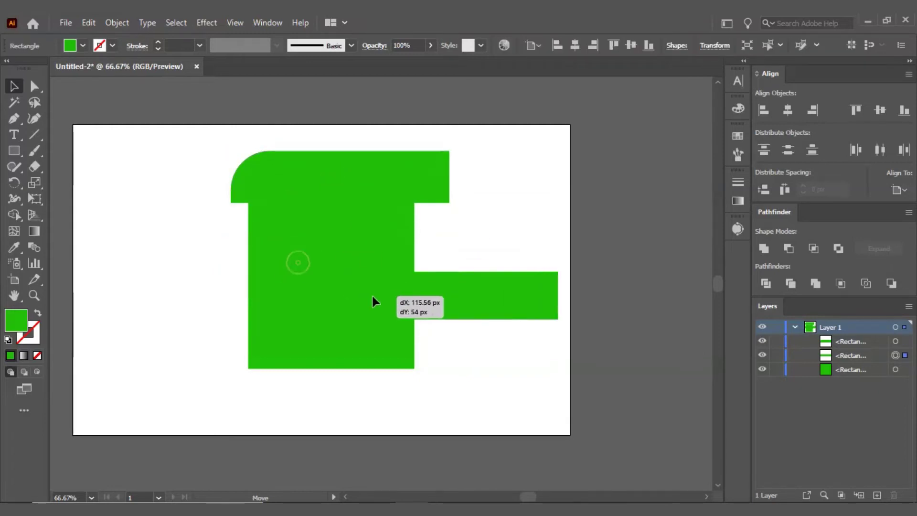
drag(553, 289, 472, 287)
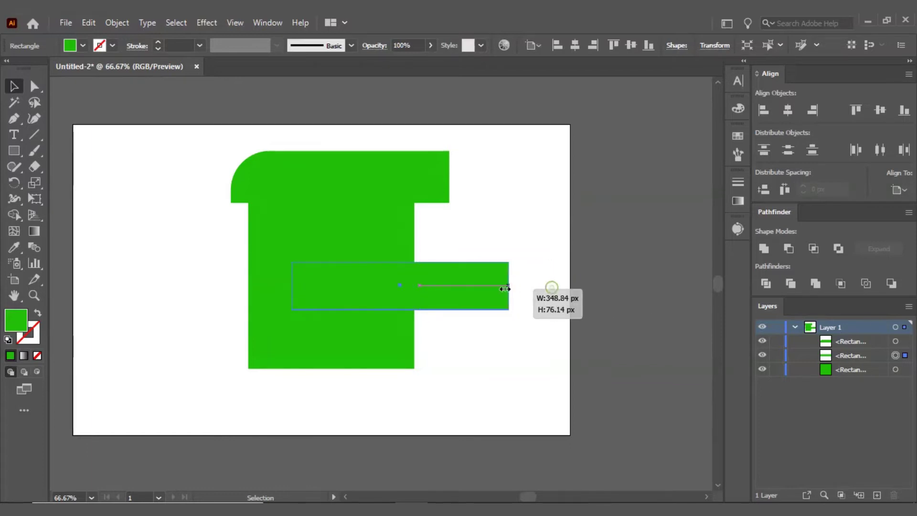
Fill the top rounded bar with teal
click(490, 357)
click(308, 174)
double_click(18, 322)
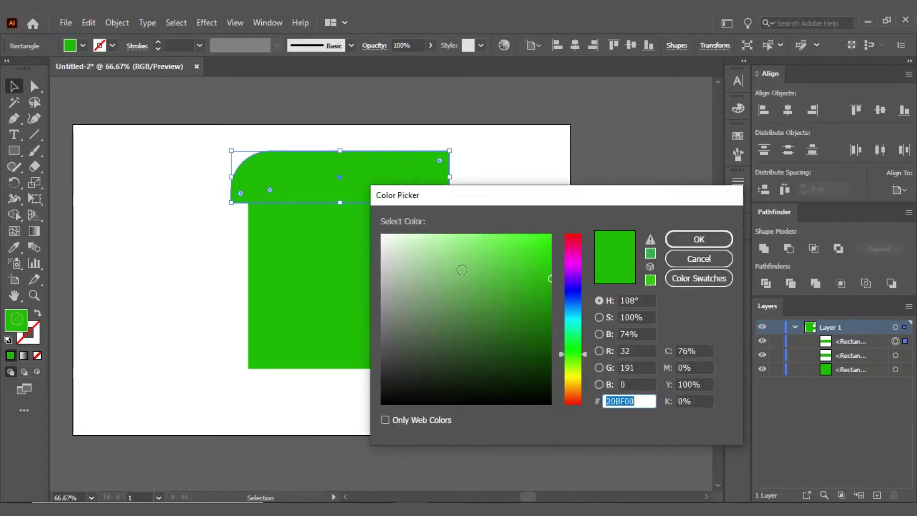
drag(573, 277, 573, 322)
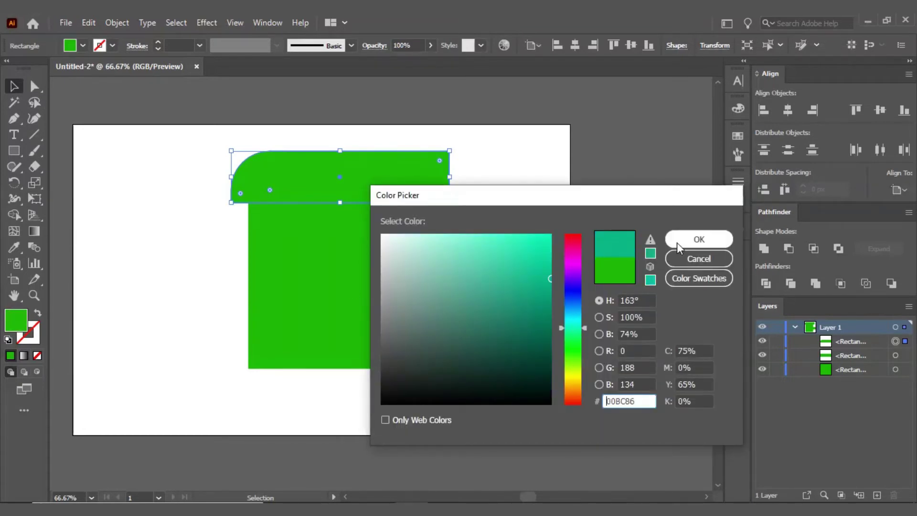
click(695, 239)
Fill the large square with orange
click(343, 237)
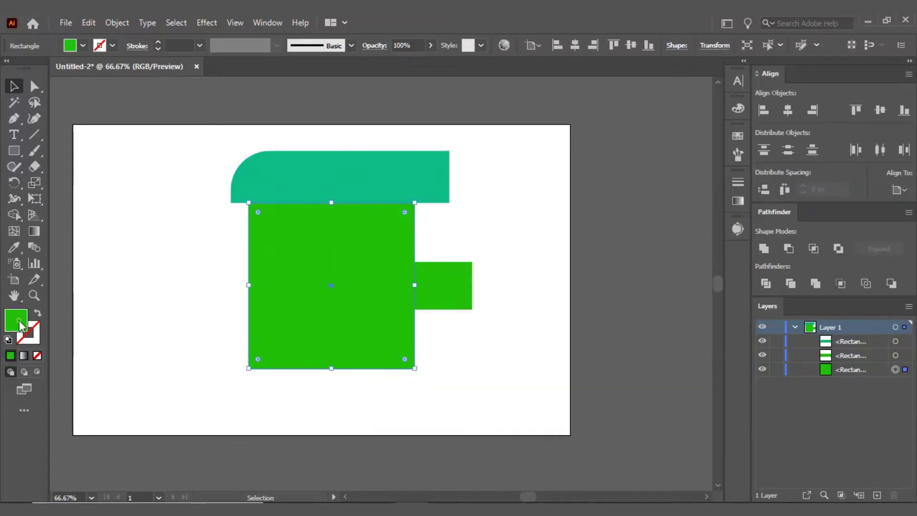
double_click(16, 320)
drag(585, 368, 578, 389)
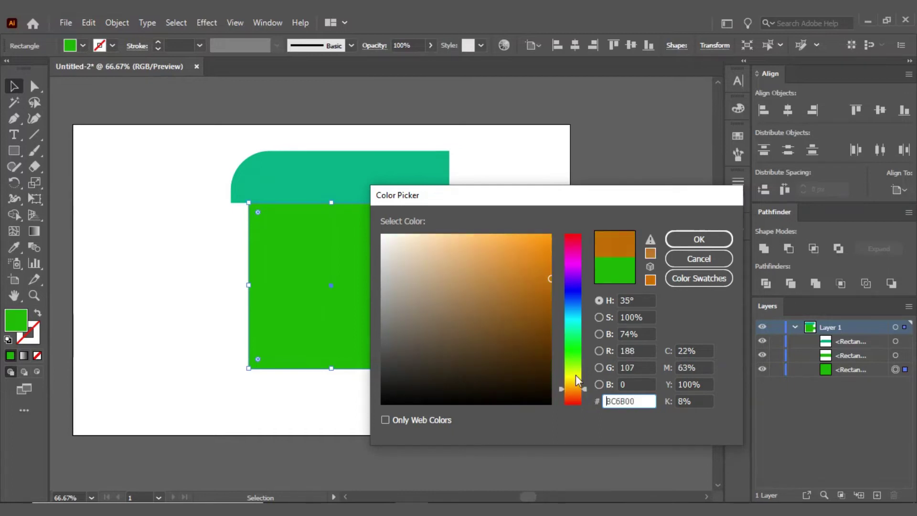
click(529, 276)
click(699, 239)
Fill the horizontal bar with blue 00A1BC
click(407, 293)
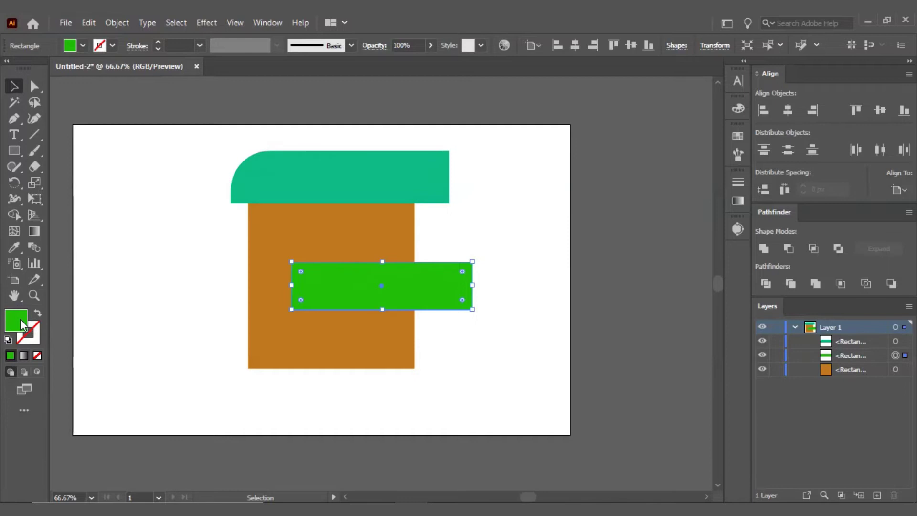
double_click(16, 320)
click(575, 316)
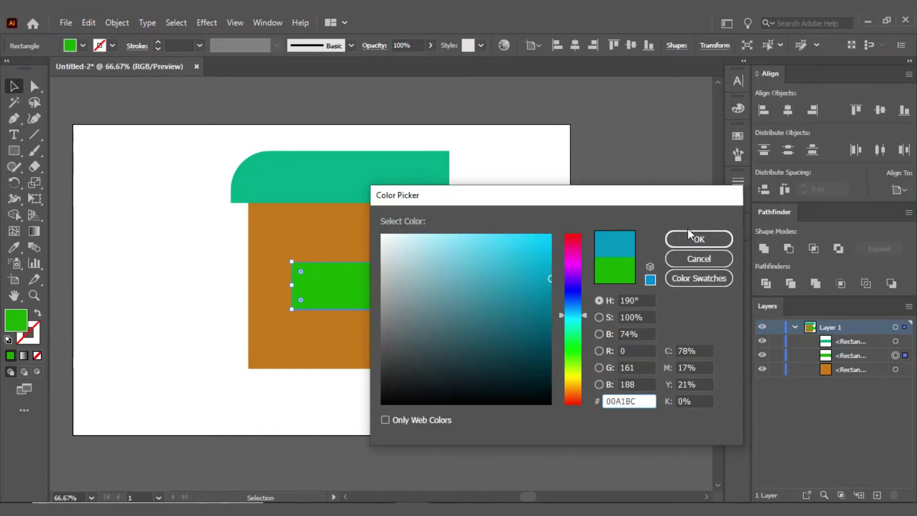
click(691, 240)
click(514, 285)
click(436, 294)
scroll(449, 290, up, 2)
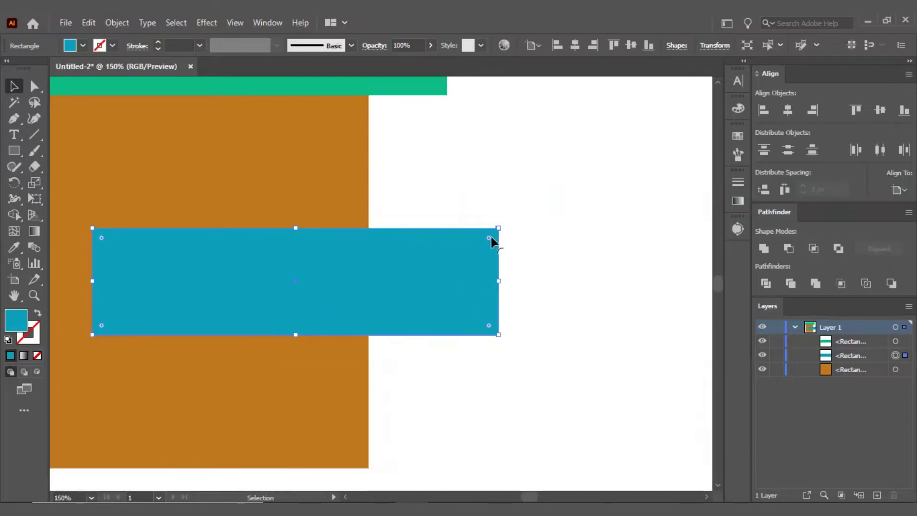
Fully round the blue bar's right end, then zoom out to the whole artboard
drag(488, 326, 340, 307)
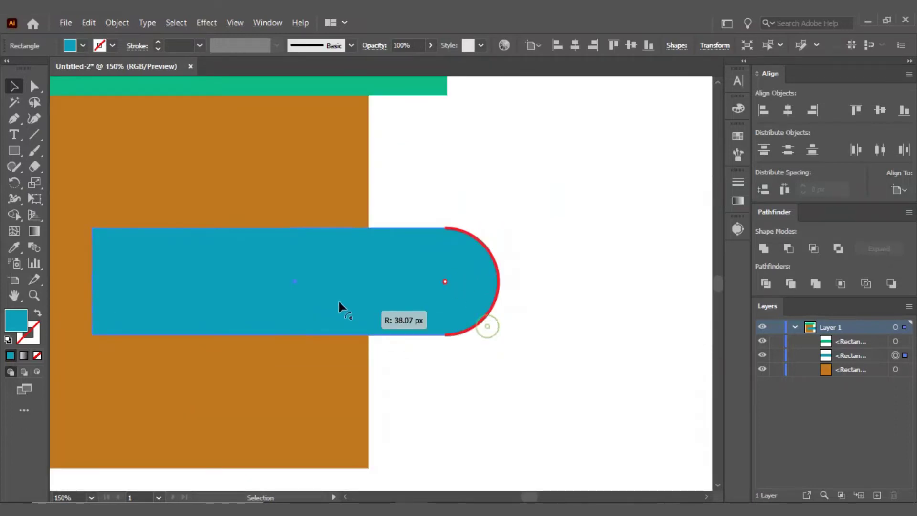
click(643, 242)
key(ctrl+0)
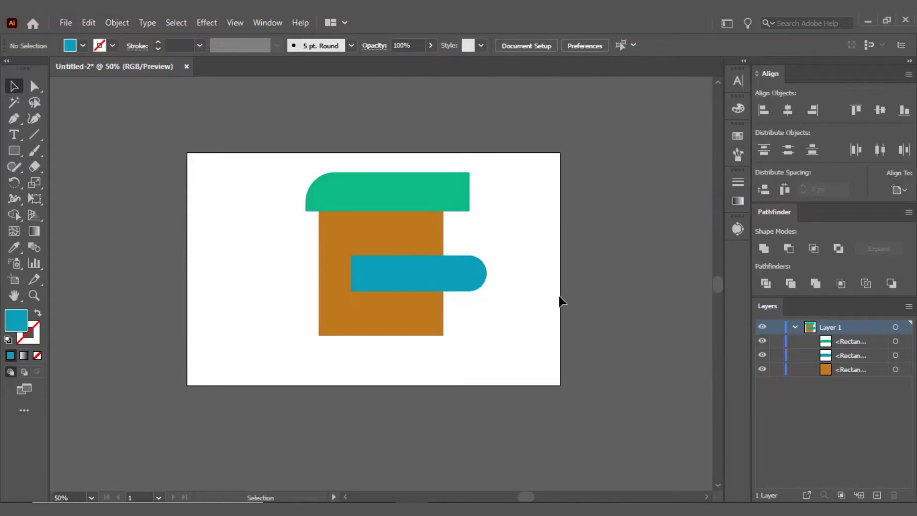
scroll(502, 312, up, 1)
Marquee-select the three shapes and group them, then ungroup them again
drag(179, 113, 482, 389)
key(ctrl+g)
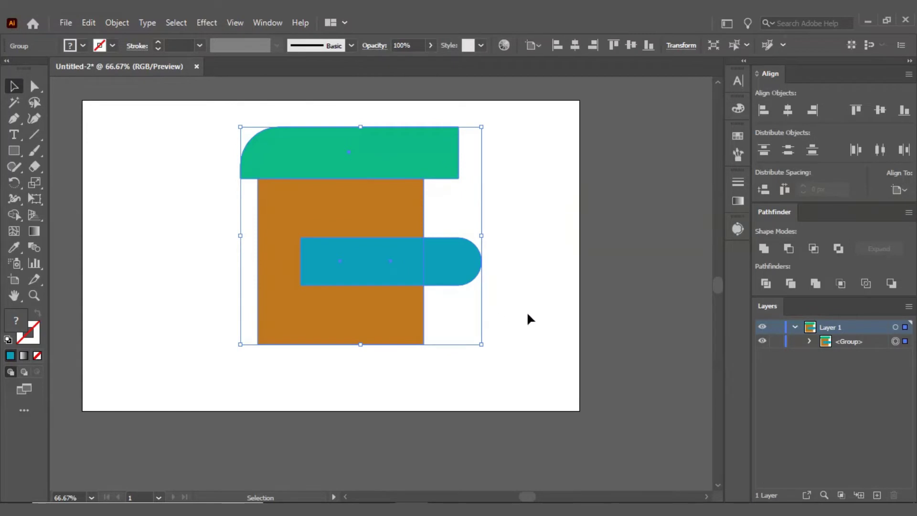
key(ctrl+shift+g)
click(500, 299)
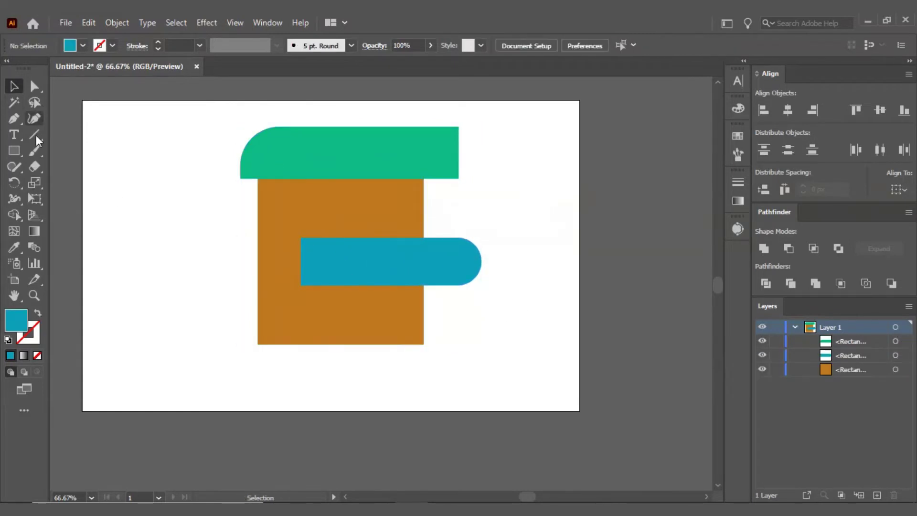
Draw a small blue circle in the orange square's upper left with the Ellipse tool
click(19, 150)
click(67, 183)
scroll(267, 203, up, 2)
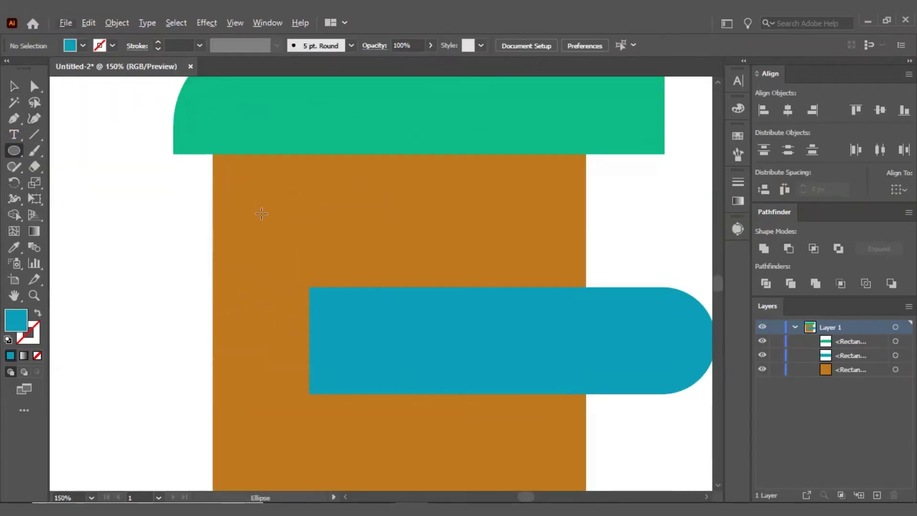
drag(277, 197, 310, 230)
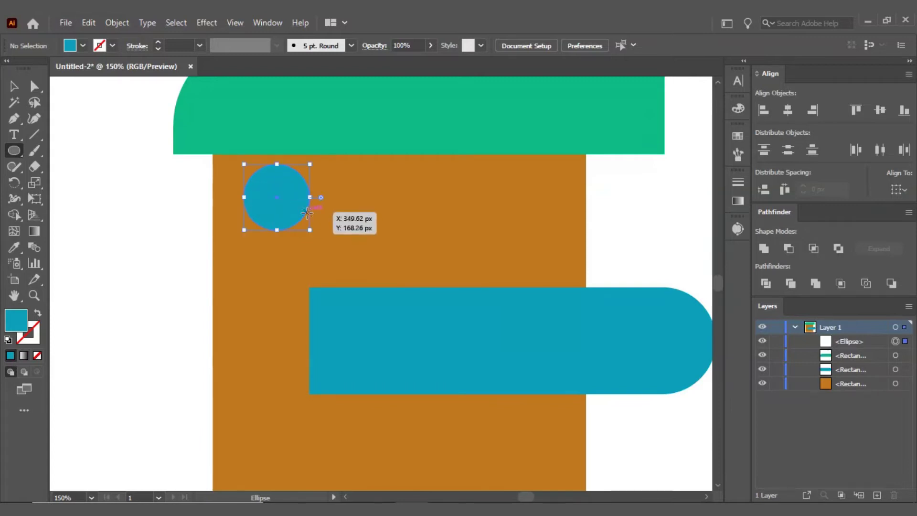
key(v)
click(145, 209)
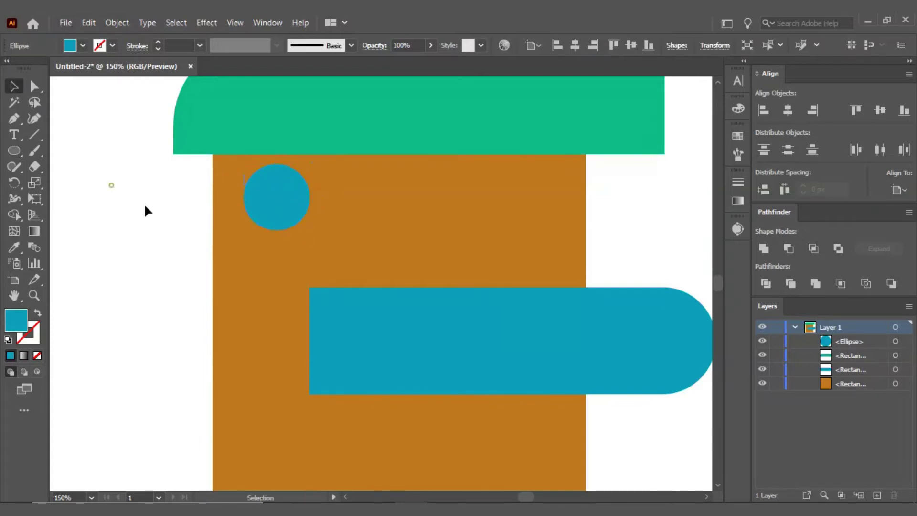
Nudge the blue circle slightly down and group all four shapes
scroll(165, 218, down, 1)
scroll(306, 272, down, 1)
drag(271, 240, 271, 245)
drag(139, 163, 479, 408)
key(a)
key(ctrl+g)
Fit the artboard to the window and check that the shapes select as one group
key(v)
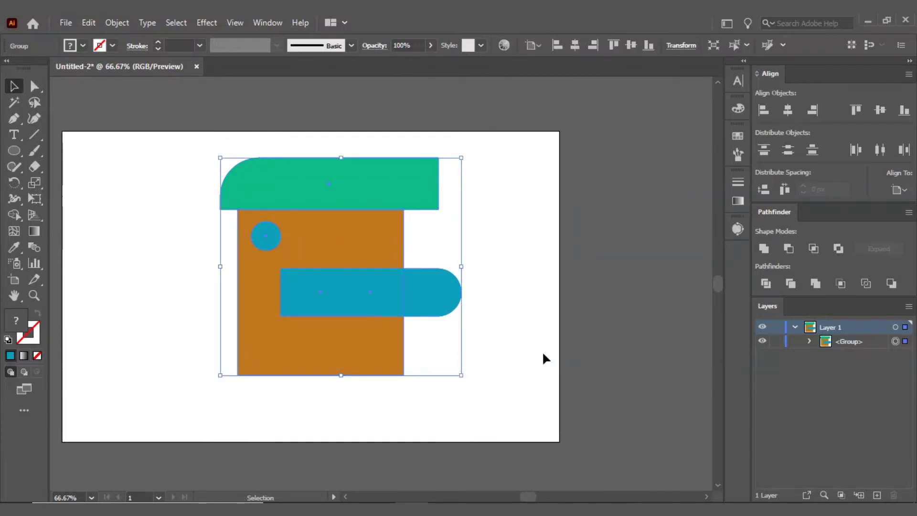
click(535, 356)
key(ctrl+0)
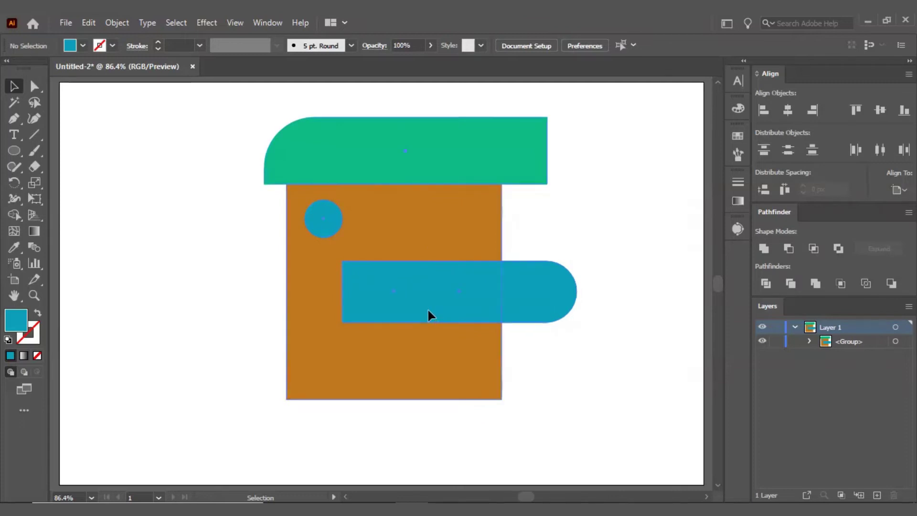
click(375, 384)
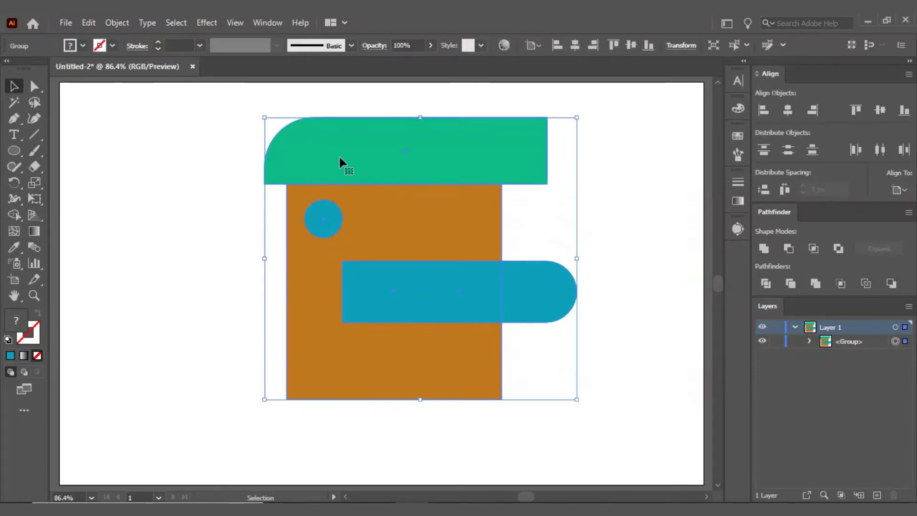
click(237, 185)
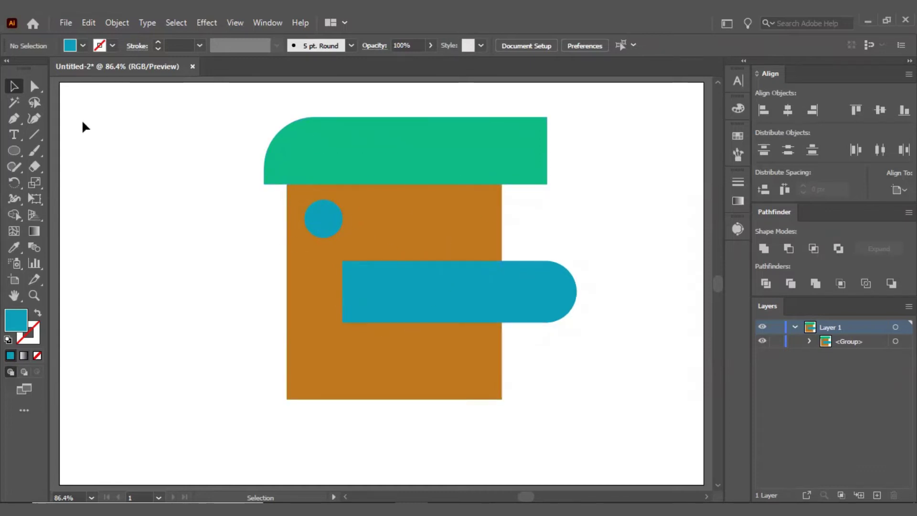
With the Group Selection Tool, move the blue rounded bar about 78 px right
drag(33, 86, 86, 111)
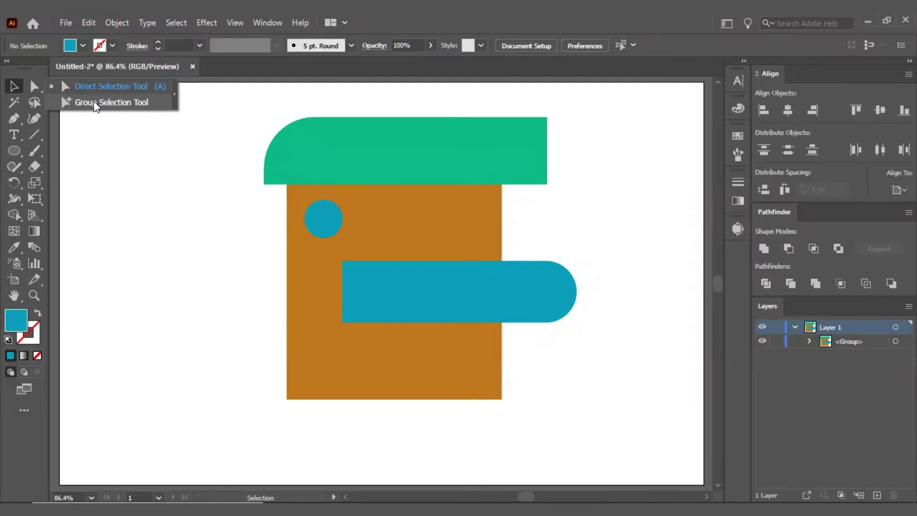
click(95, 103)
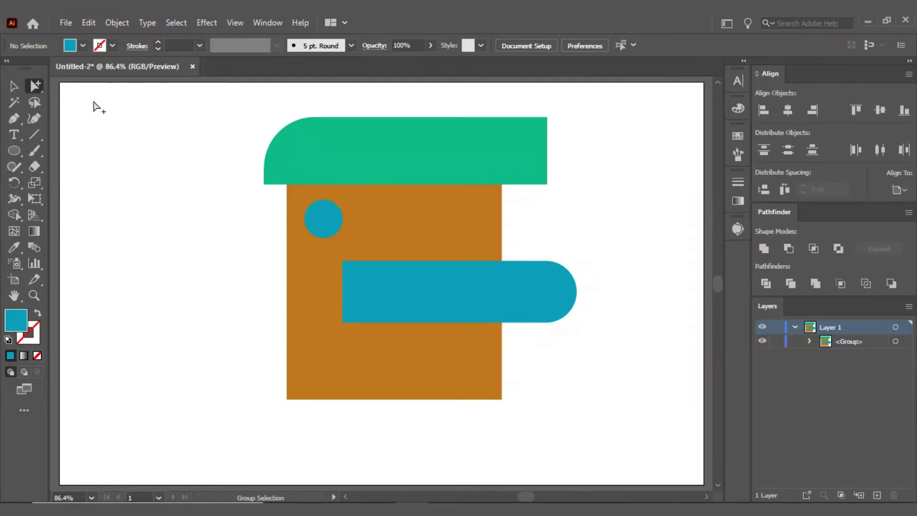
click(471, 302)
drag(385, 292, 448, 290)
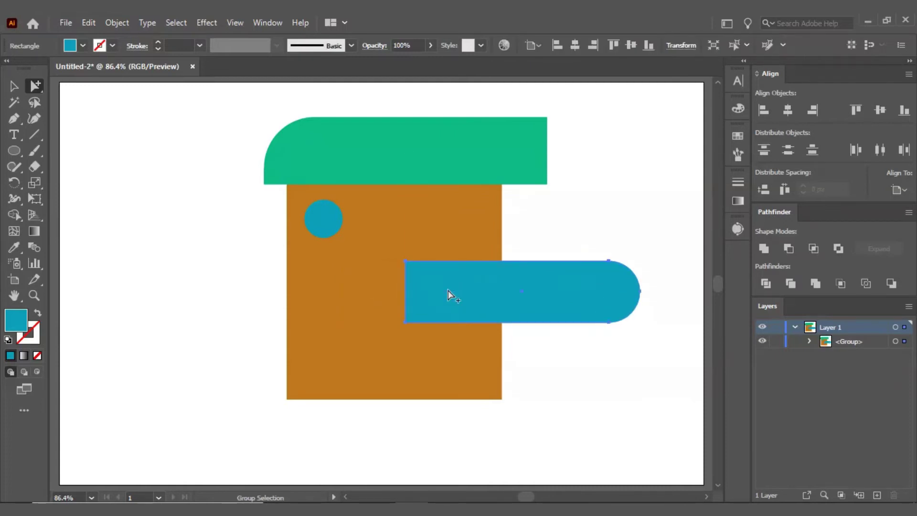
Select the whole group and drag it down and right as one unit
click(12, 84)
click(133, 176)
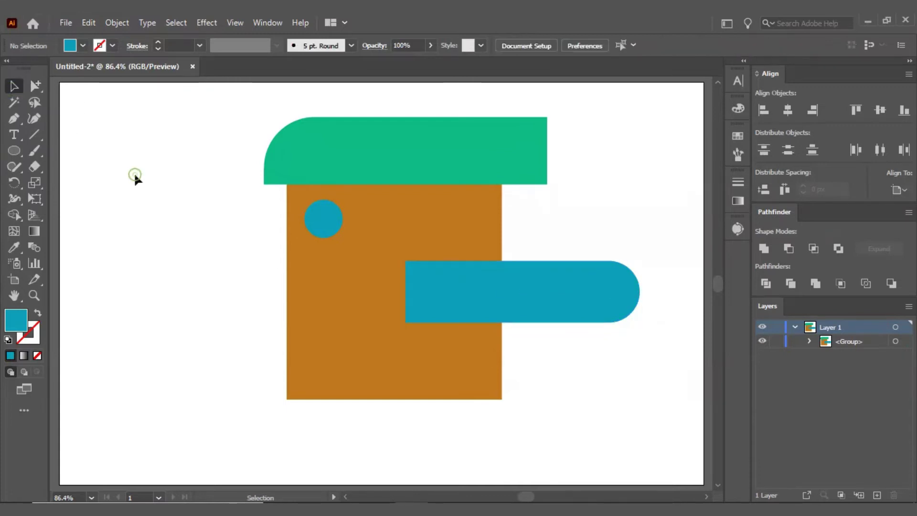
click(422, 193)
drag(445, 222, 403, 187)
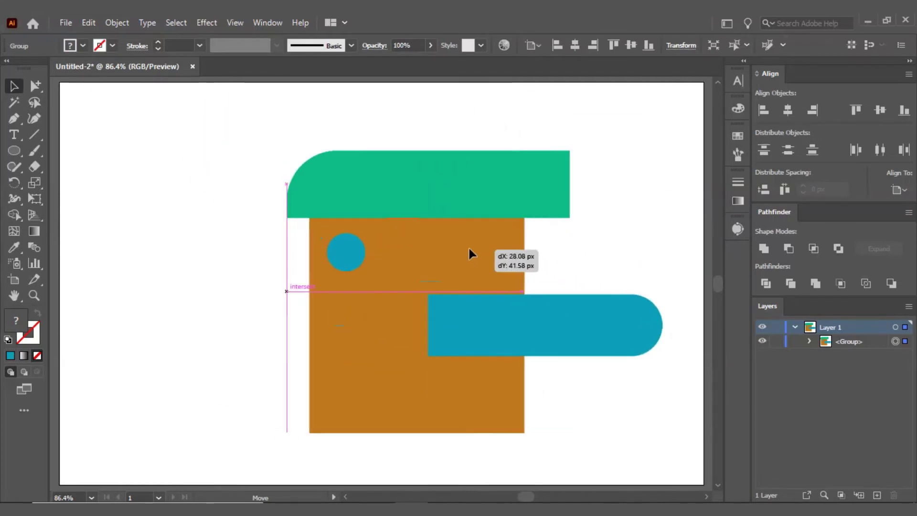
drag(402, 186, 454, 230)
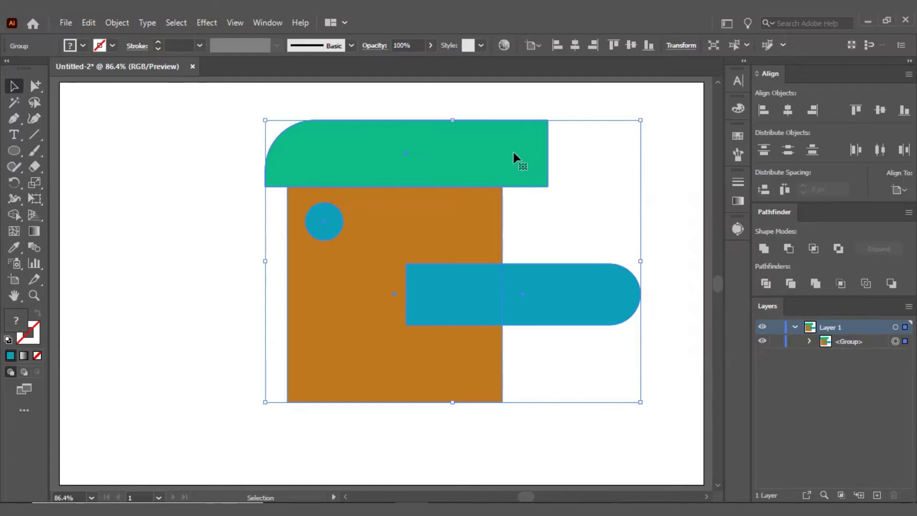
In the group's isolation mode, move the blue bar about 54 px left, then exit isolation
double_click(567, 299)
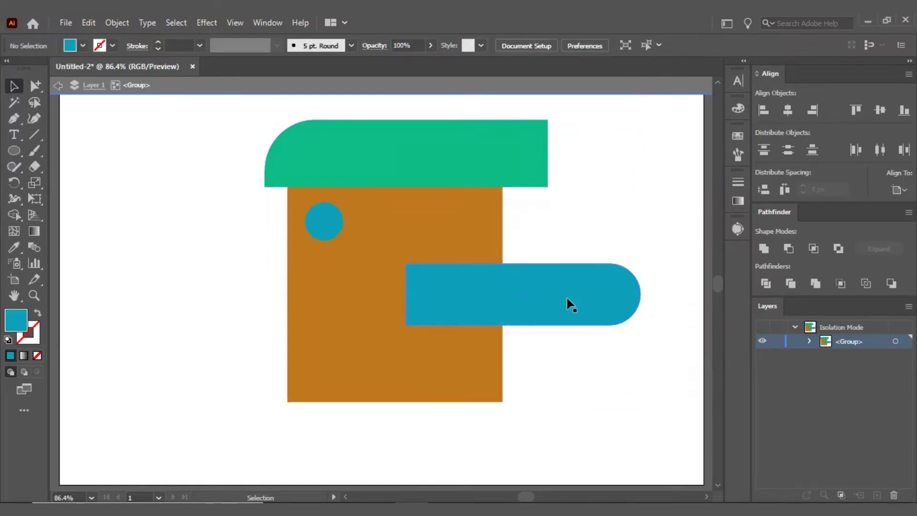
click(566, 296)
double_click(574, 224)
click(549, 282)
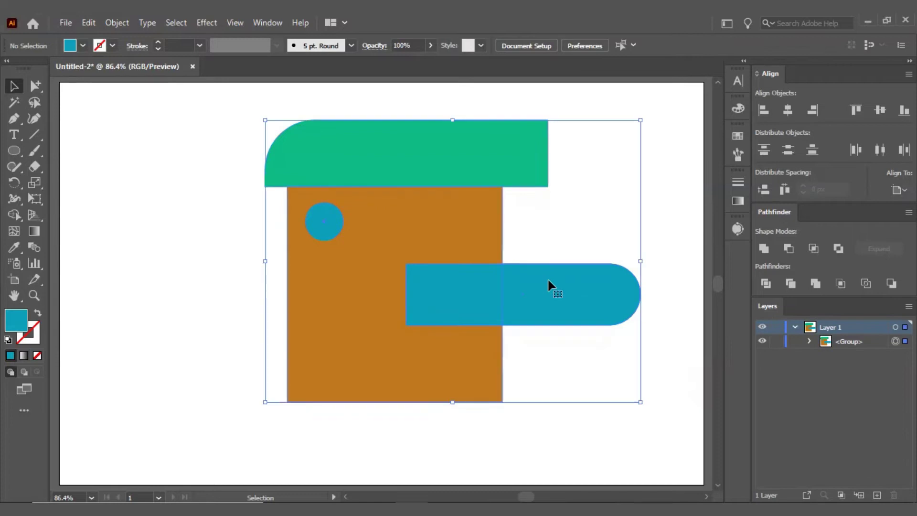
double_click(548, 281)
click(548, 285)
drag(551, 288, 514, 290)
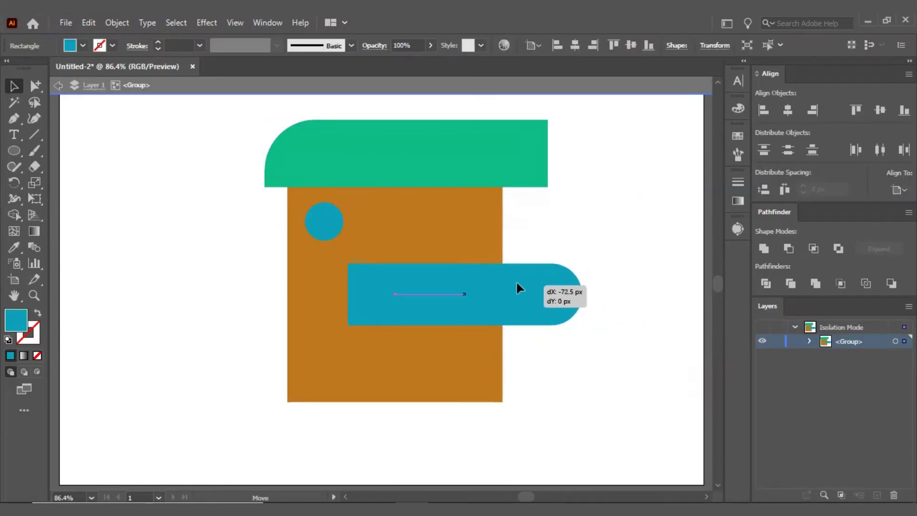
double_click(564, 241)
With Group Selection, shift the blue bar left and the blue circle right
drag(35, 86, 76, 102)
mouse_move(490, 306)
mouse_down()
mouse_move(463, 304)
mouse_move(471, 305)
mouse_up()
drag(324, 224, 340, 223)
click(613, 223)
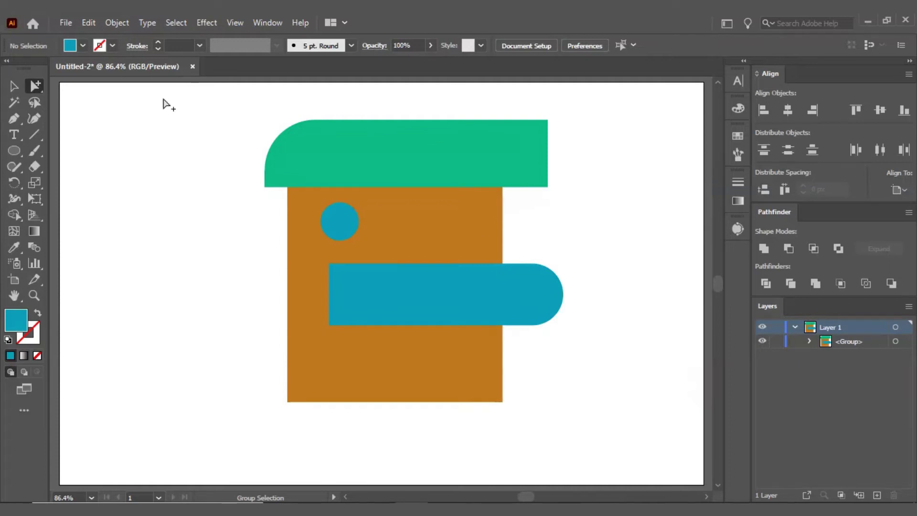
With Direct Selection, move the green shape and undo it, then nudge the blue bar sideways
click(38, 84)
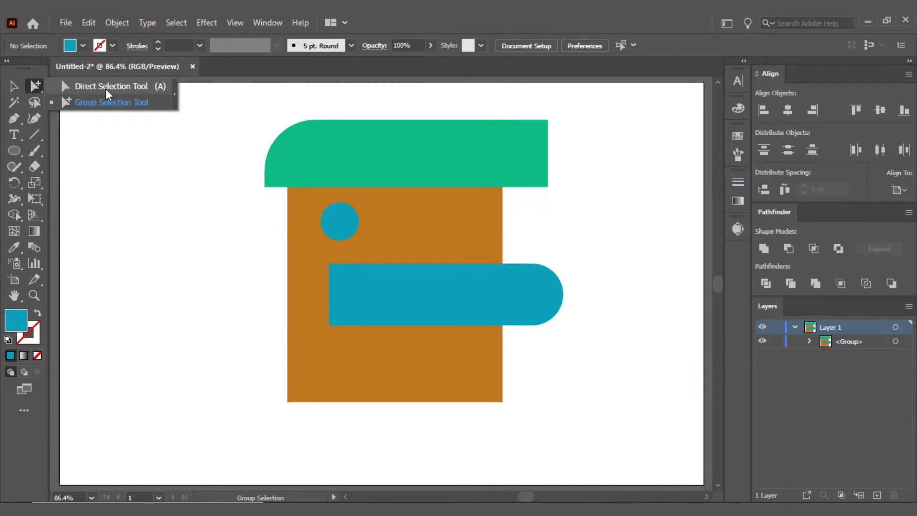
click(105, 89)
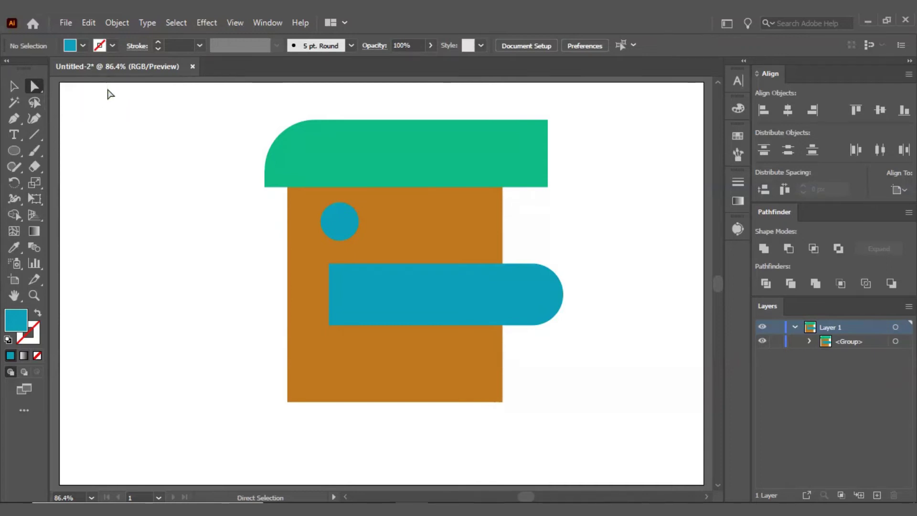
click(421, 147)
drag(407, 171, 327, 162)
key(ctrl+z)
mouse_move(422, 286)
mouse_down()
mouse_move(377, 289)
mouse_move(436, 291)
mouse_up()
click(535, 386)
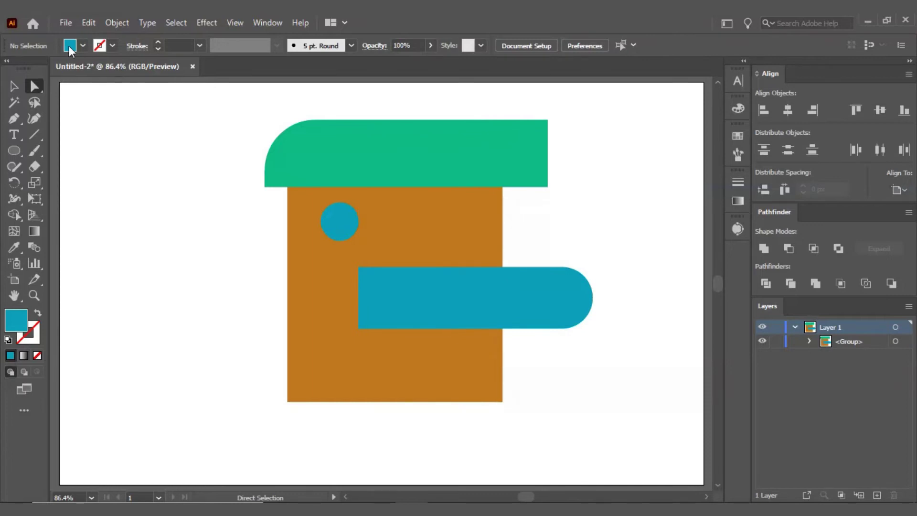
Switch to the Group Selection Tool, then reopen the selection tool list
click(34, 85)
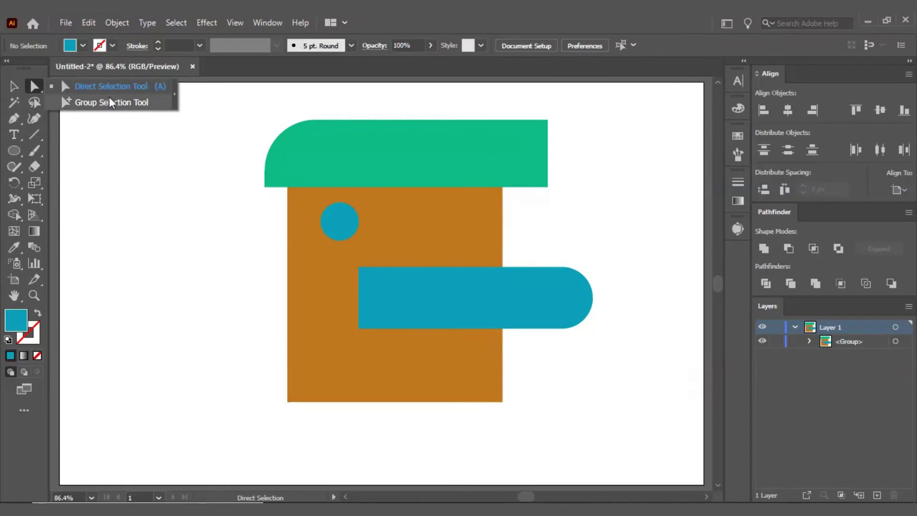
click(112, 102)
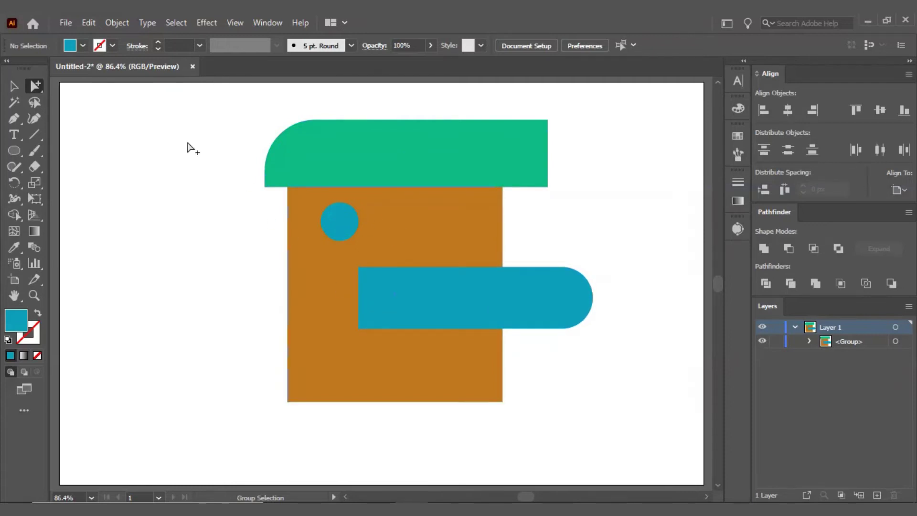
drag(36, 87, 56, 93)
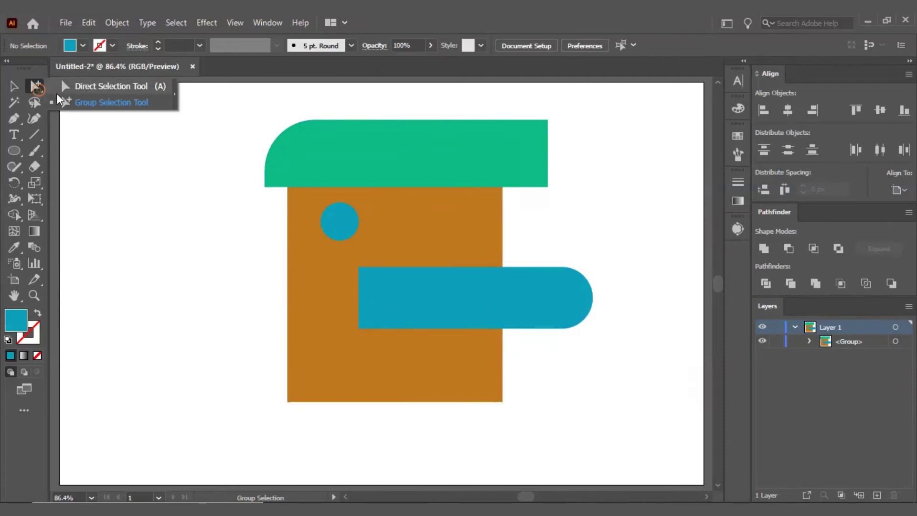
Pick the brown rectangle inside the group, then Ungroup all shapes from the right-click menu
click(91, 102)
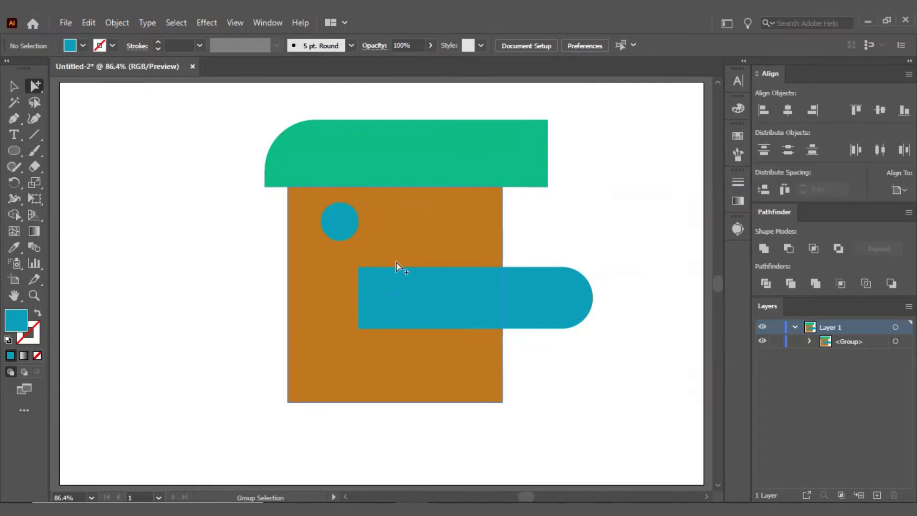
click(383, 192)
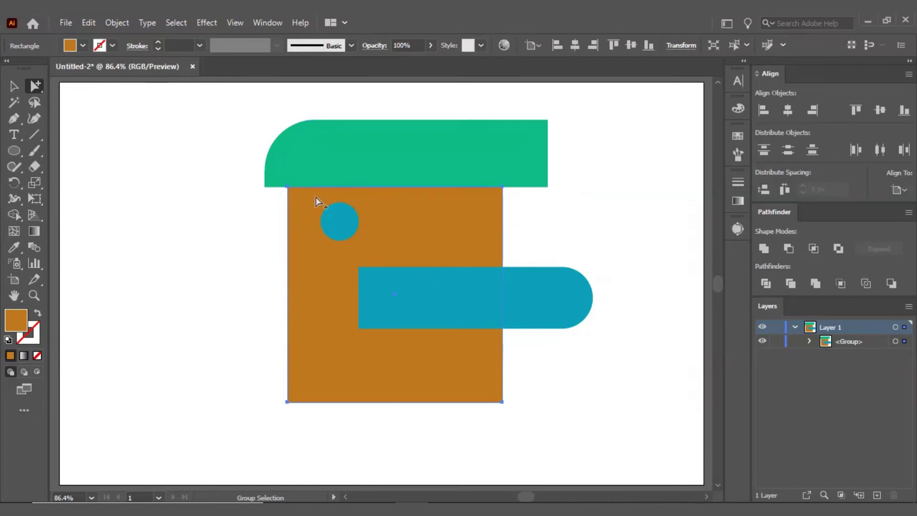
click(15, 85)
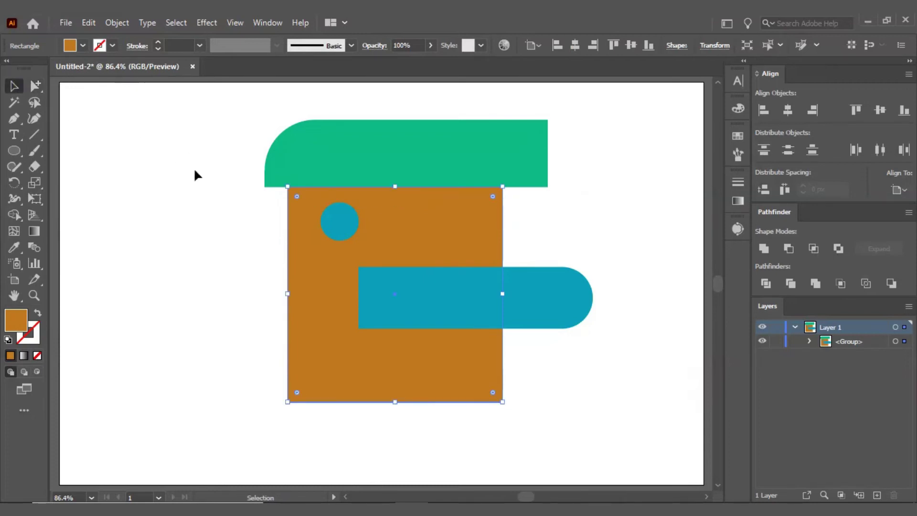
right_click(358, 178)
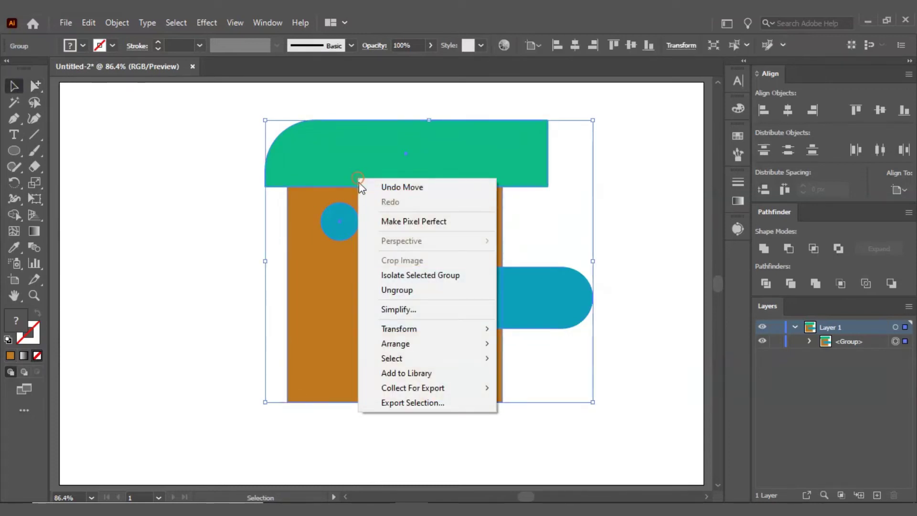
click(399, 289)
click(184, 189)
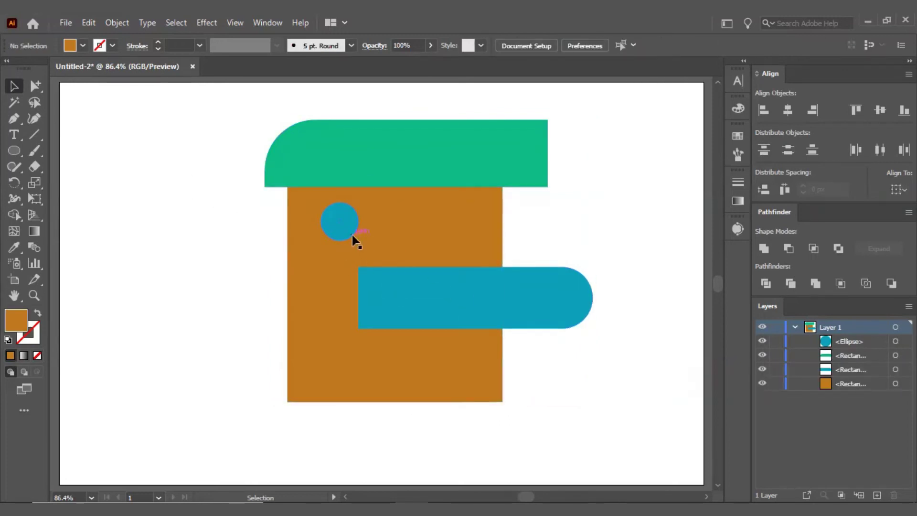
click(426, 307)
alt+scroll(314, 251, down, 1)
Delete the green, brown and circle shapes and move the blue bar up and left
drag(254, 159, 392, 234)
key(Delete)
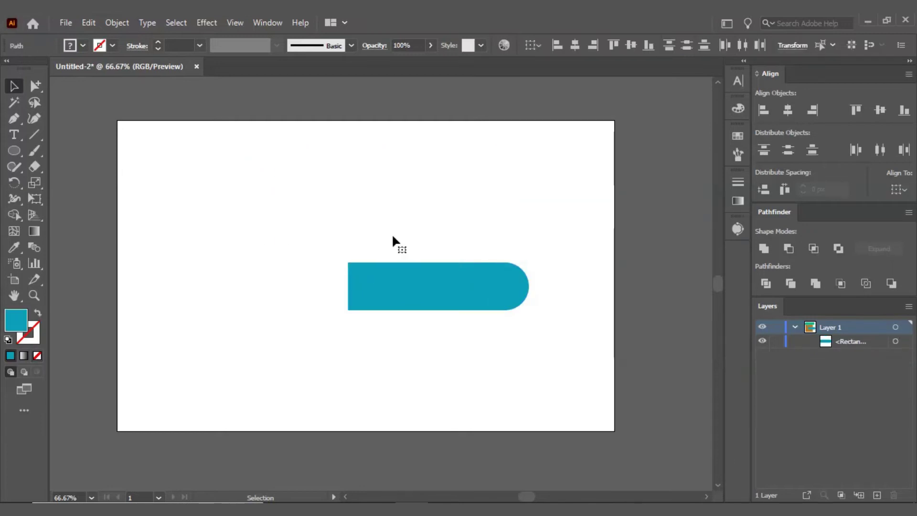
mouse_move(462, 289)
mouse_down()
mouse_move(422, 254)
mouse_move(394, 249)
mouse_up()
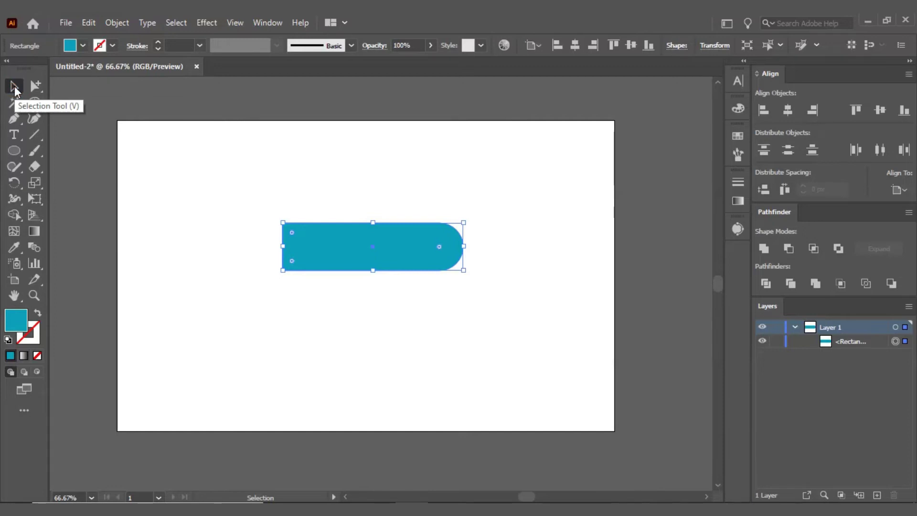
click(228, 173)
click(358, 244)
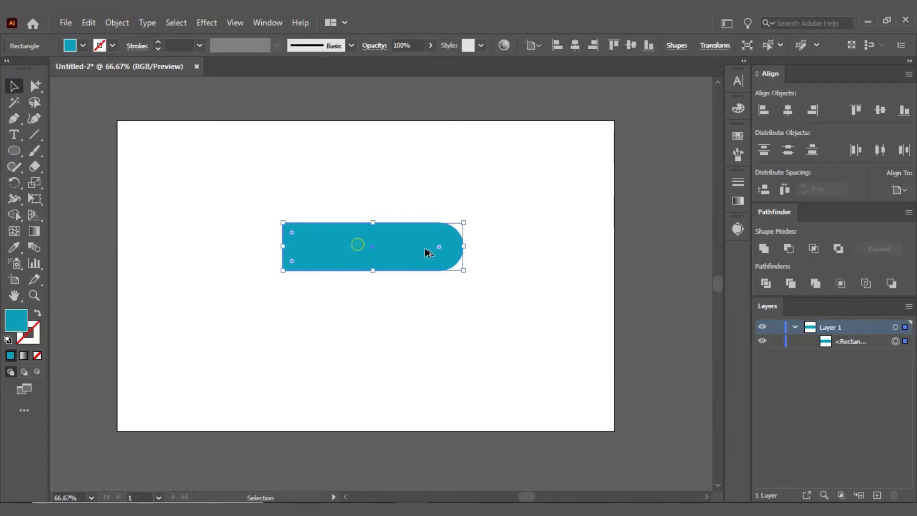
Zoom in and reshape the corners, rounding only the top-left to about 44.58 px
key(ctrl+equal)
key(ctrl+equal)
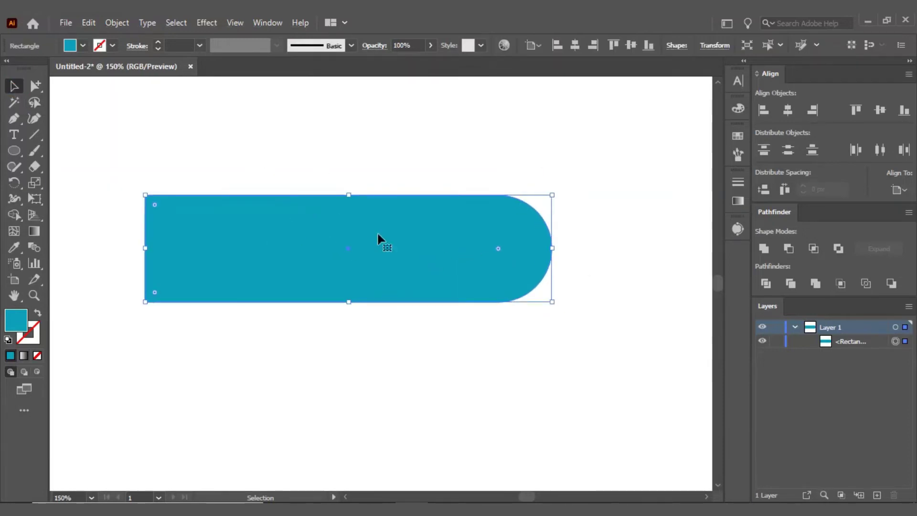
drag(497, 248, 588, 171)
click(600, 264)
click(334, 266)
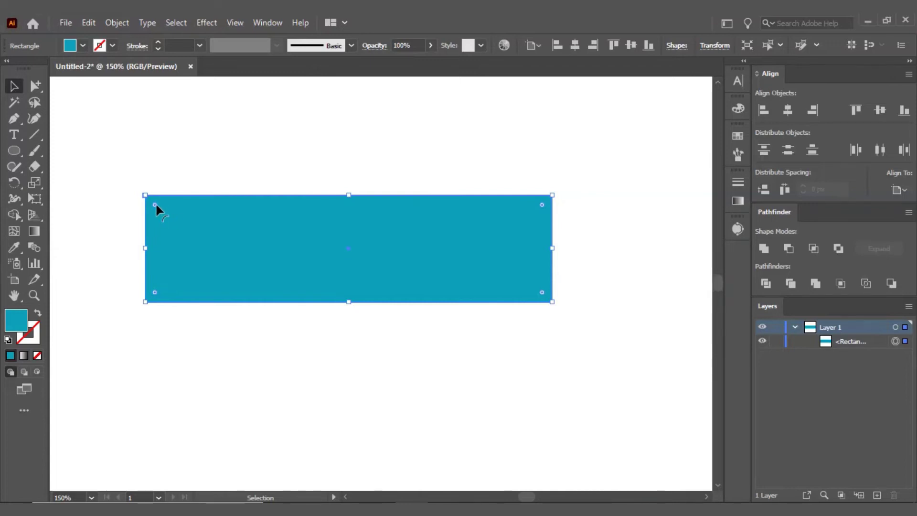
drag(155, 205, 211, 258)
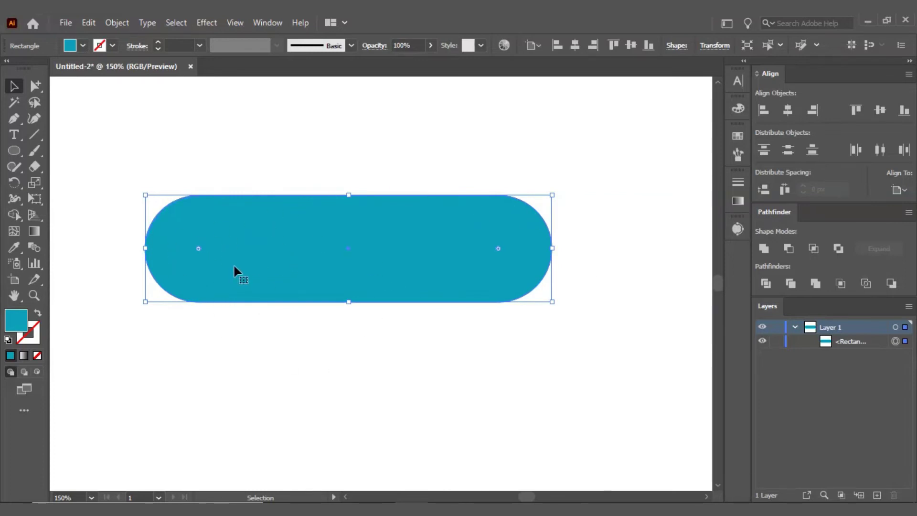
key(ctrl+z)
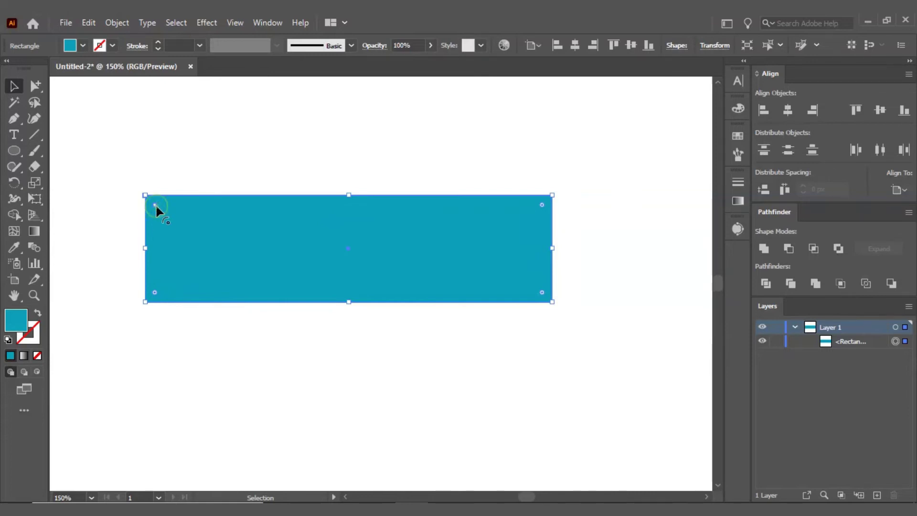
drag(156, 204, 260, 317)
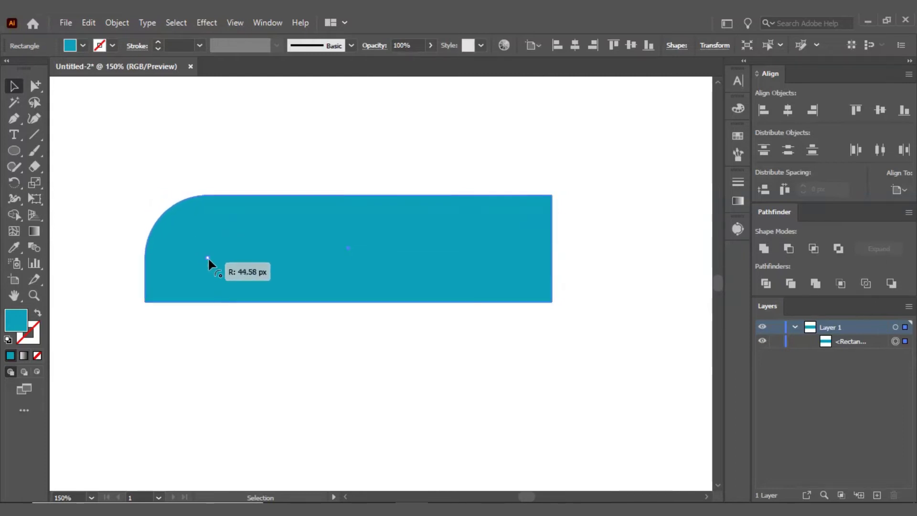
Fit the artboard to the window, then select the reshaped blue shape and delete it
click(305, 344)
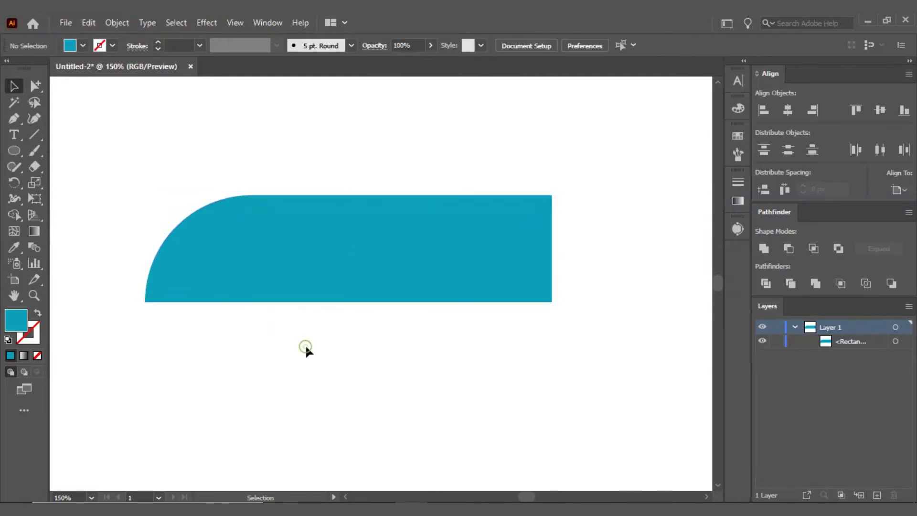
key(ctrl+0)
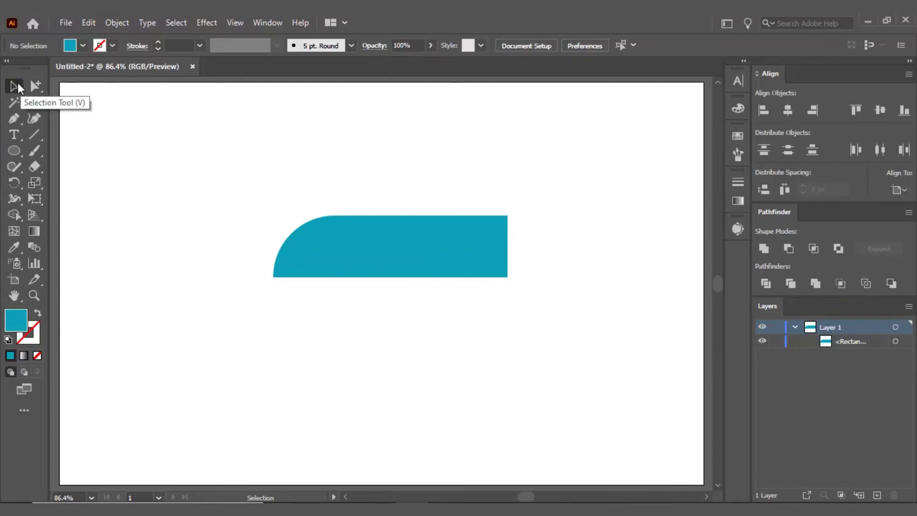
mouse_move(369, 256)
mouse_down()
mouse_move(364, 318)
mouse_move(385, 254)
mouse_move(343, 249)
mouse_up()
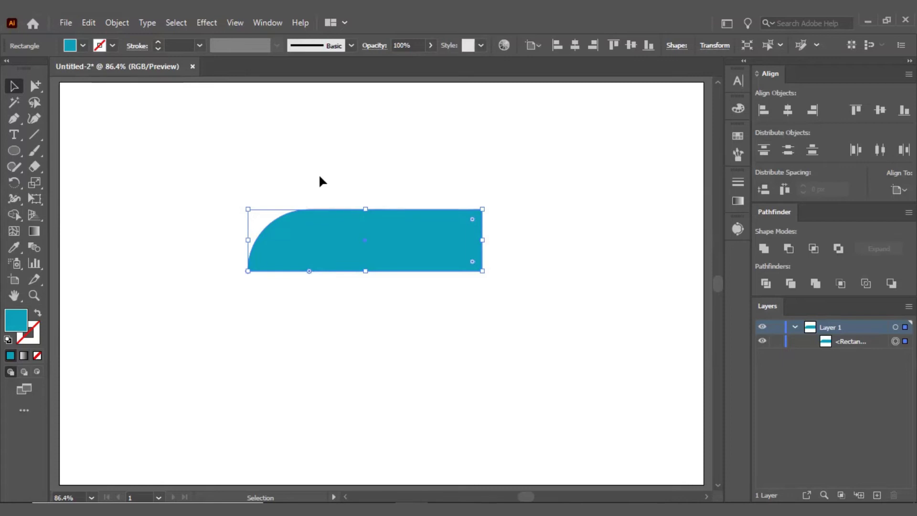
click(15, 87)
click(141, 156)
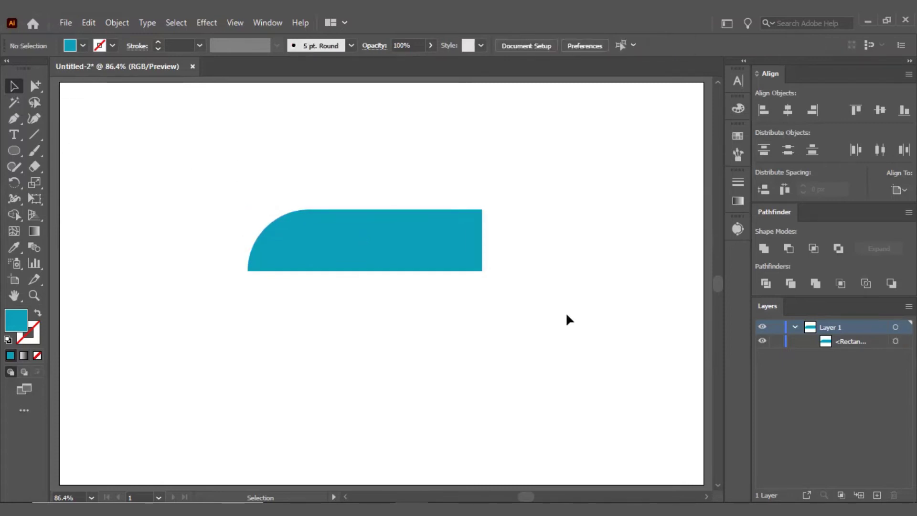
click(427, 236)
key(Delete)
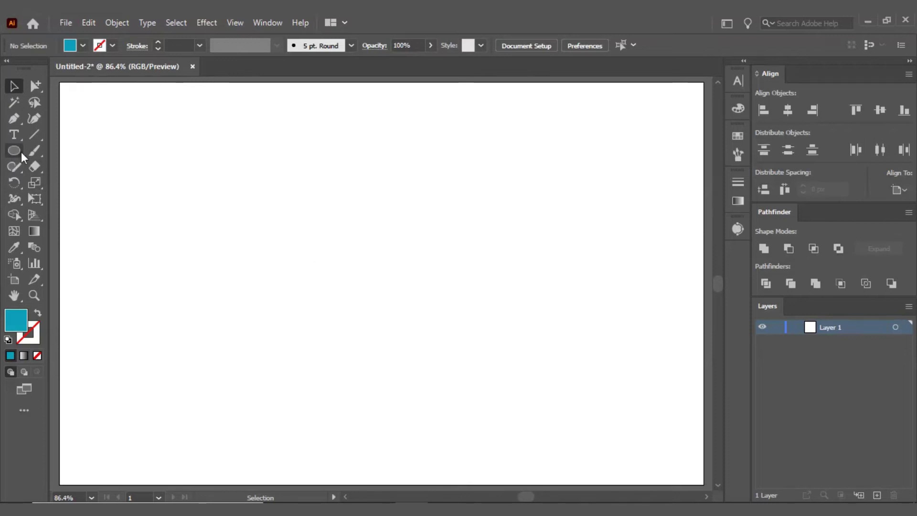
Draw eleven teal rectangles of varying sizes across the artboard with the Rectangle tool
drag(19, 150, 62, 150)
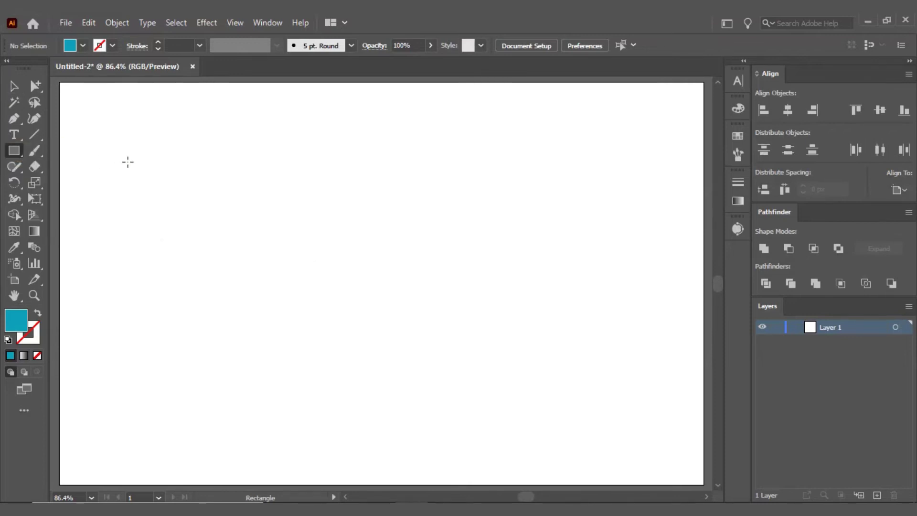
drag(164, 169, 242, 258)
drag(282, 197, 342, 257)
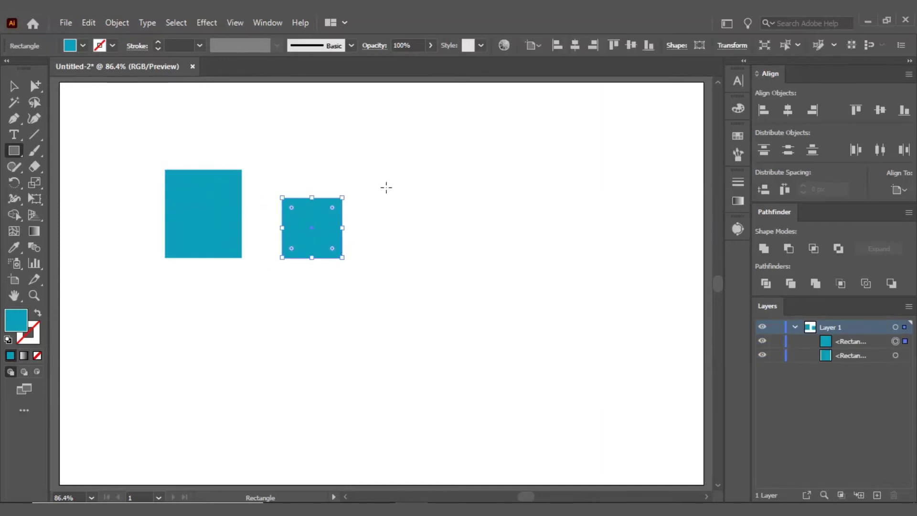
drag(386, 187, 445, 254)
drag(494, 181, 540, 248)
drag(293, 304, 393, 384)
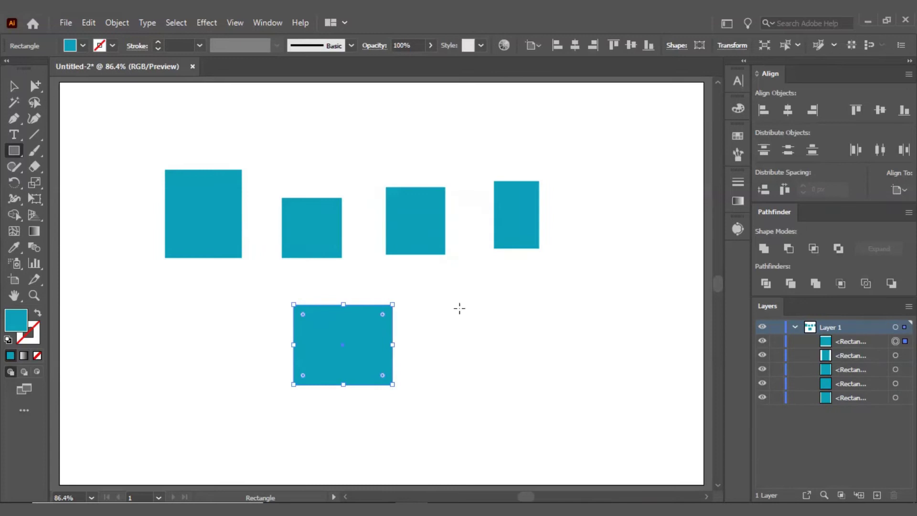
drag(460, 309, 544, 374)
drag(593, 292, 655, 363)
drag(168, 319, 234, 405)
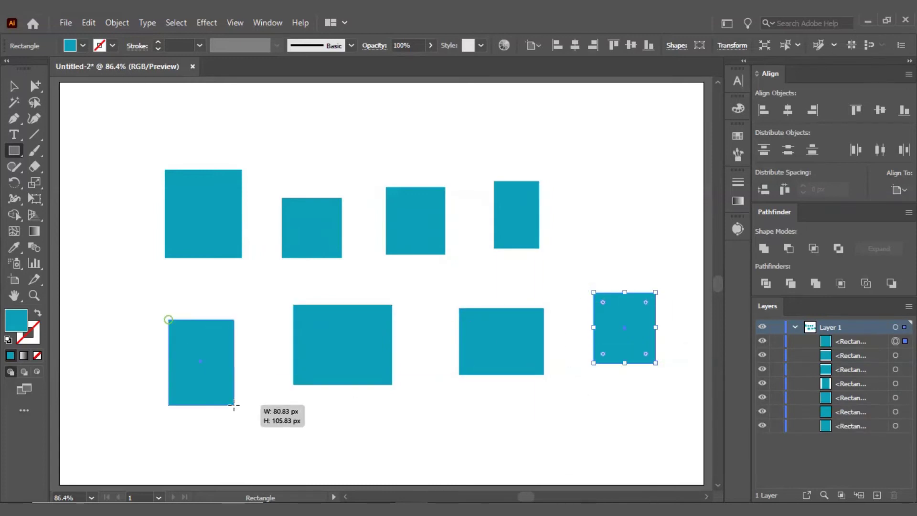
drag(96, 248, 143, 328)
drag(586, 142, 635, 205)
drag(360, 110, 421, 141)
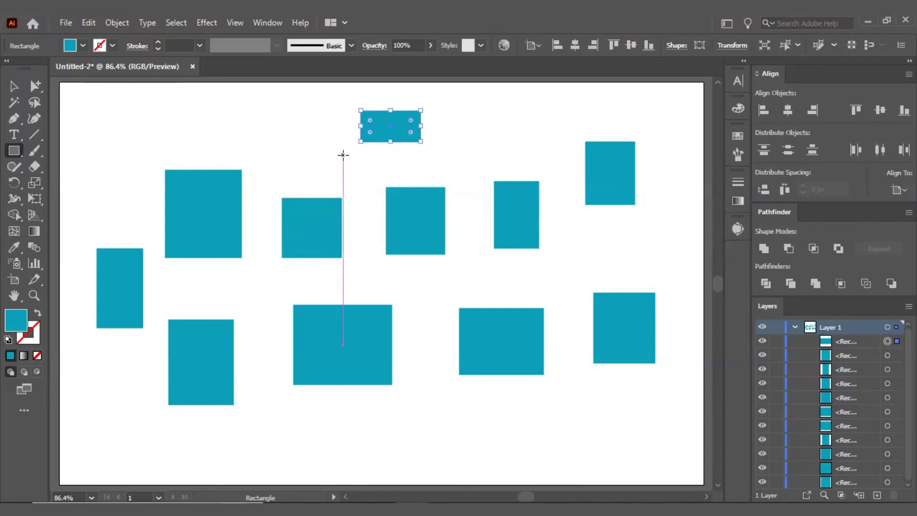
Switch to the Selection tool and select the small square in the top row
key(v)
click(322, 151)
click(411, 224)
Fill the three top-centre rectangles with deep indigo #3A00BA
drag(297, 116, 434, 254)
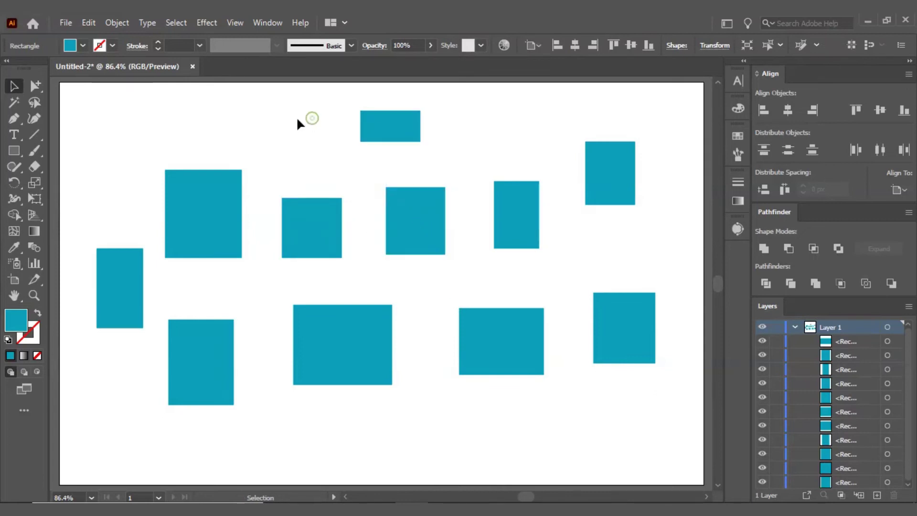
double_click(17, 317)
click(573, 281)
click(673, 239)
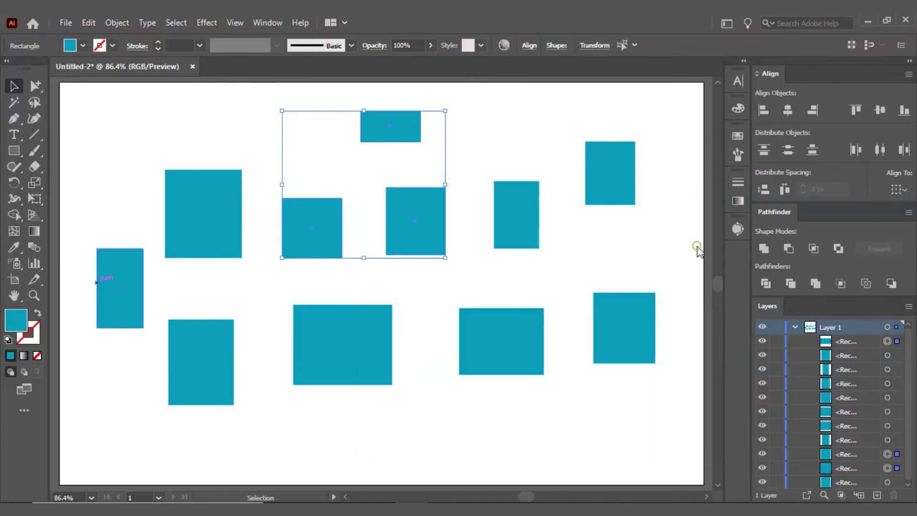
Try selecting the cyan rectangles on the left by marquee and single clicks
mouse_move(74, 213)
mouse_down()
mouse_move(241, 354)
mouse_move(331, 363)
mouse_up()
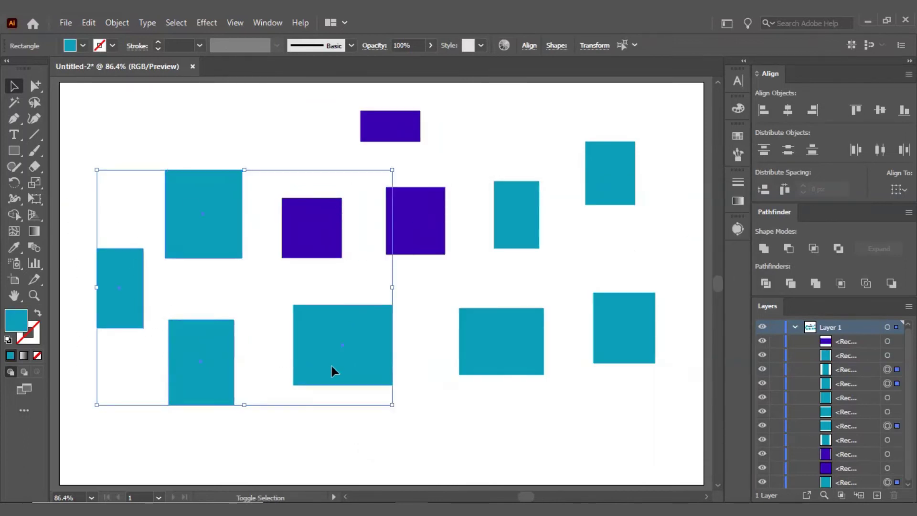
click(227, 300)
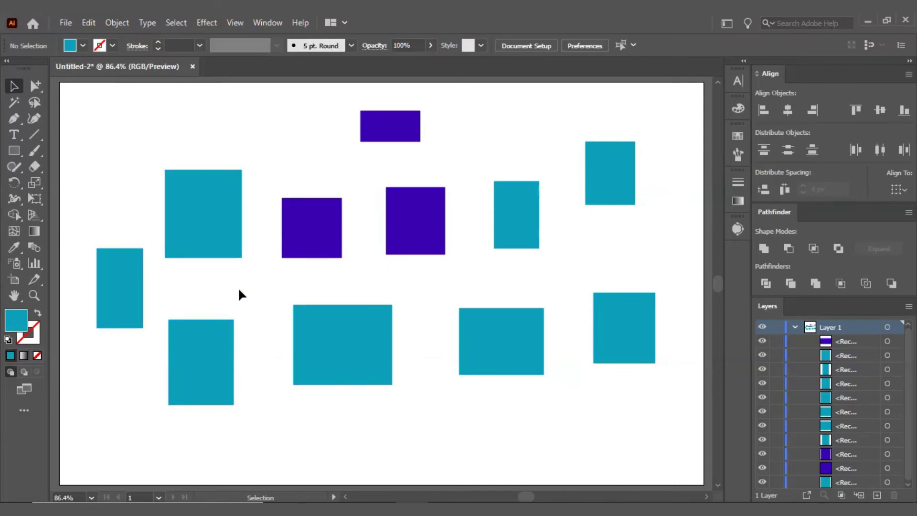
click(198, 217)
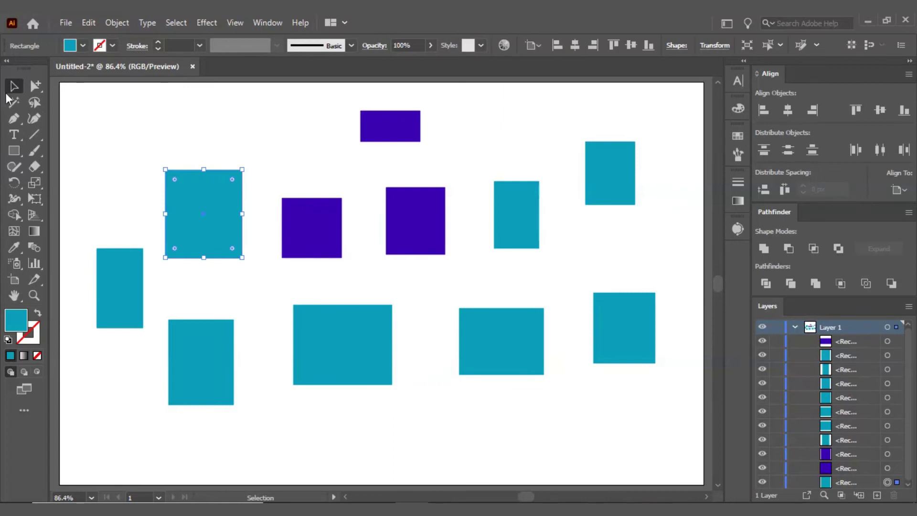
click(118, 290)
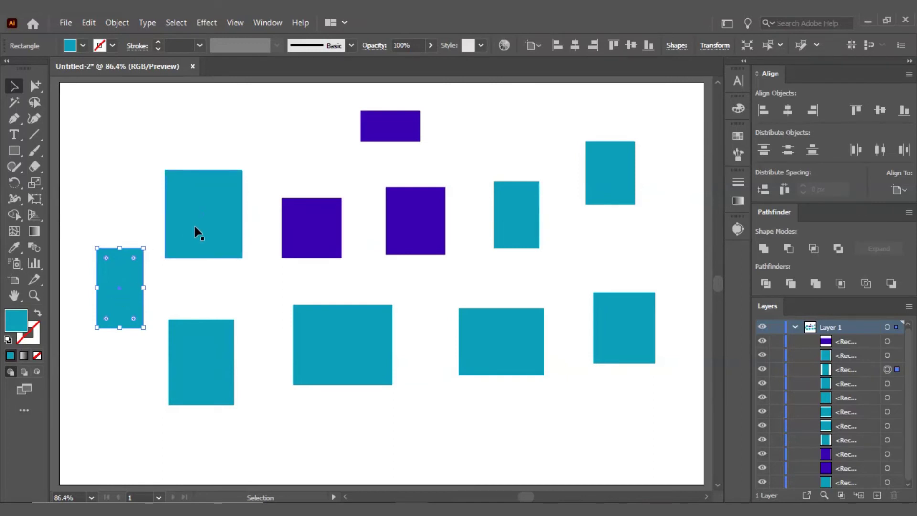
click(139, 209)
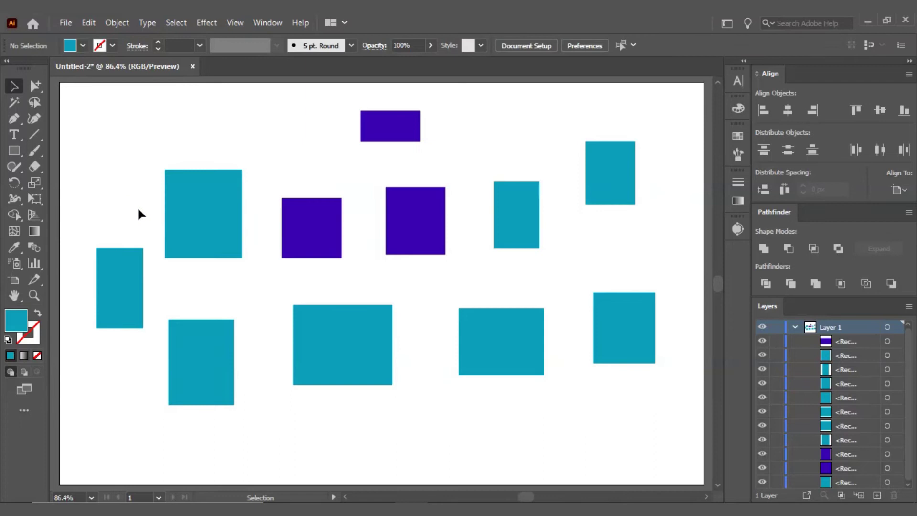
Shift-select the four left cyan rectangles, including the large bottom-middle one
click(212, 228)
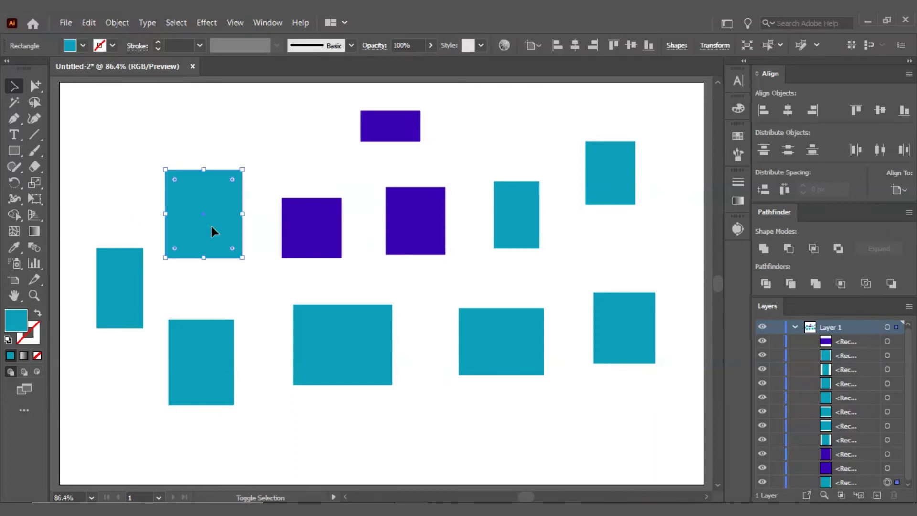
shift+click(118, 297)
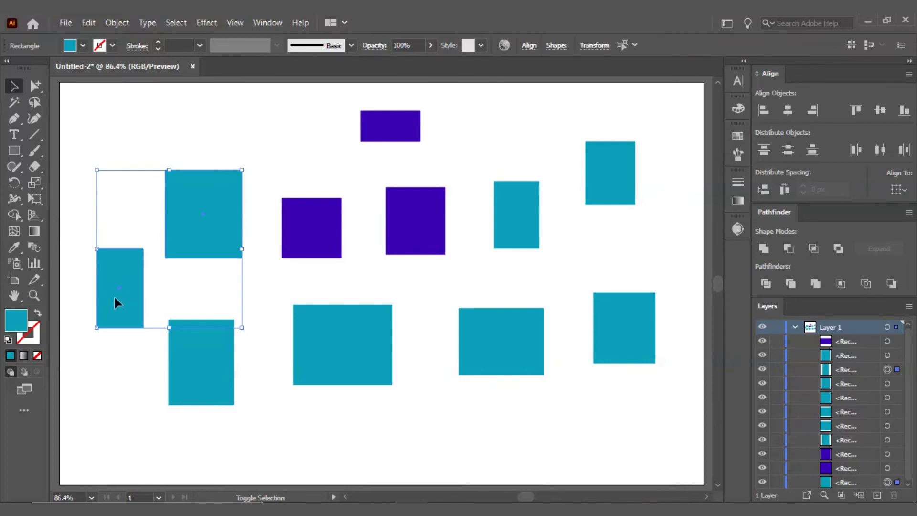
shift+click(204, 369)
shift+click(369, 345)
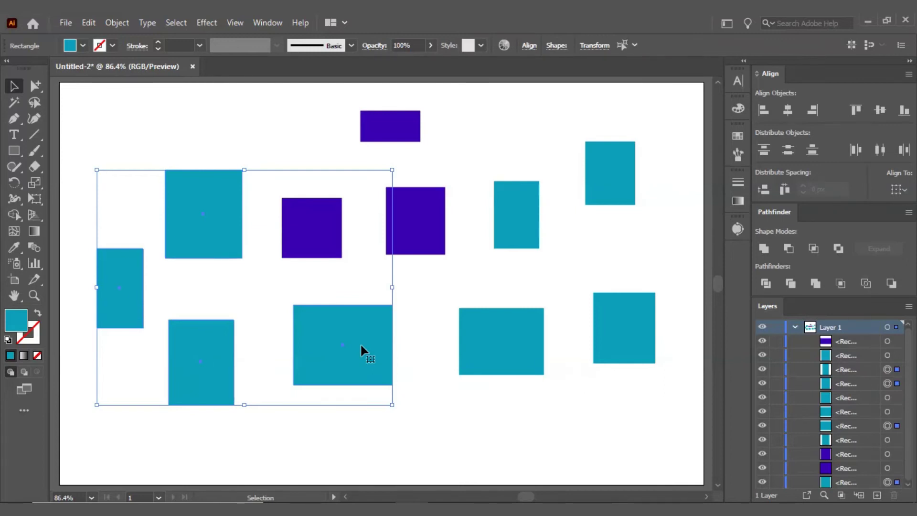
click(183, 261)
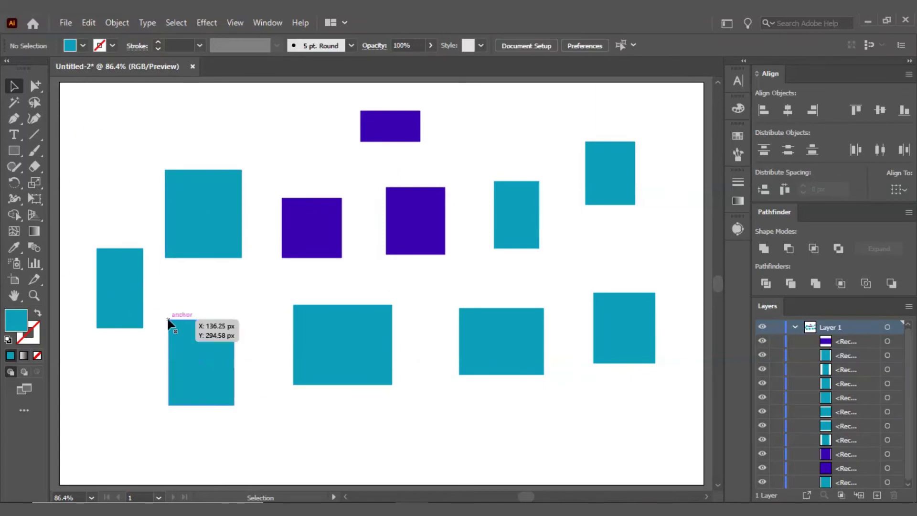
mouse_move(124, 181)
mouse_down()
mouse_move(95, 150)
mouse_move(257, 421)
mouse_up()
click(94, 149)
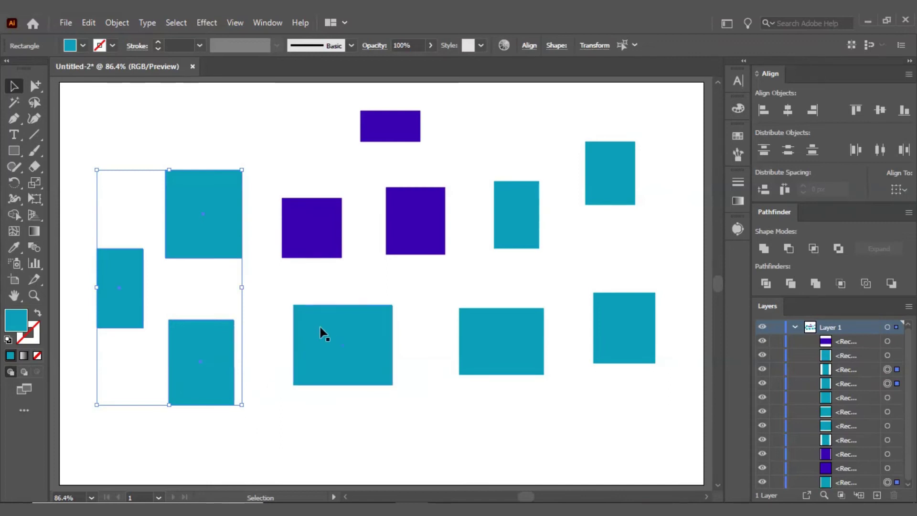
shift+click(346, 340)
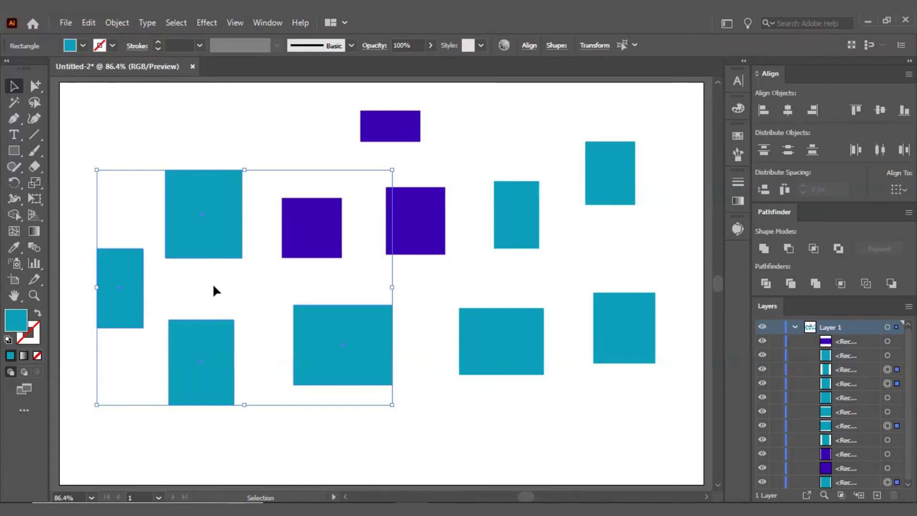
Fill the four selected left rectangles with green #00BA00
double_click(17, 319)
drag(578, 319, 577, 354)
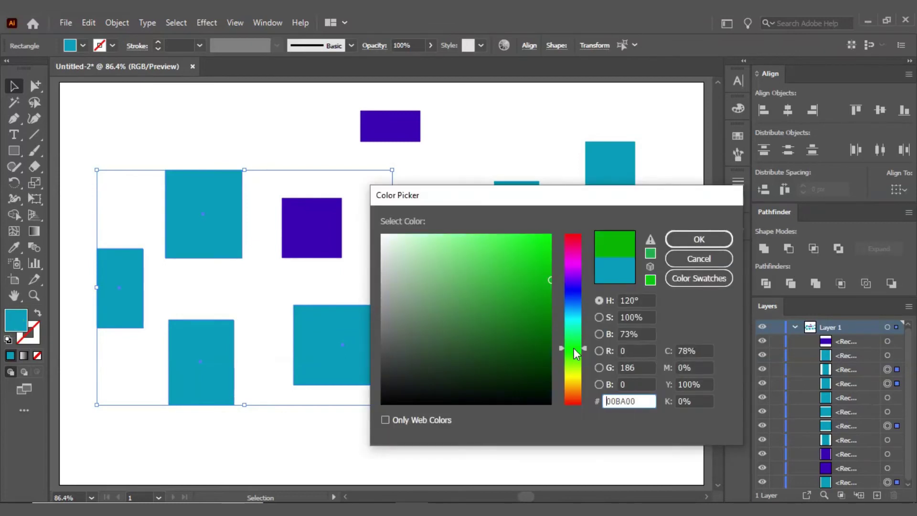
click(699, 239)
click(439, 306)
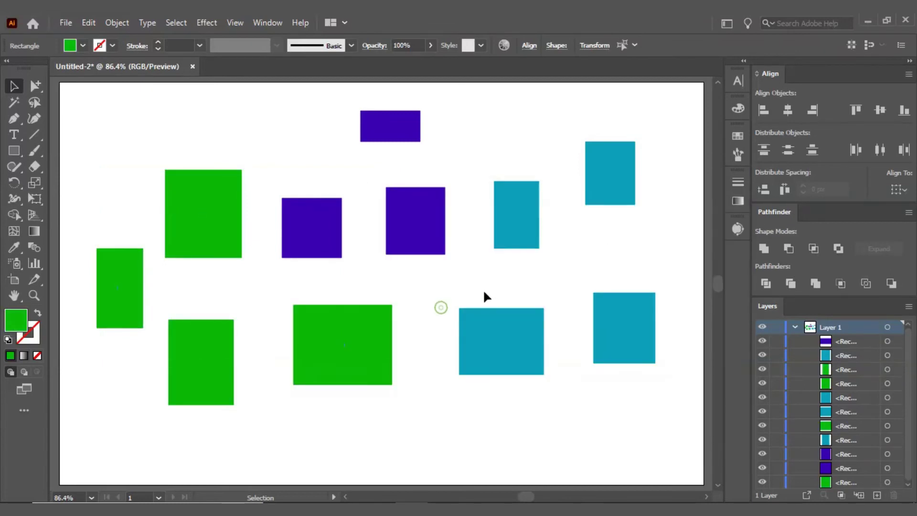
Marquee-select the four right cyan rectangles and fill them purple
drag(485, 147, 634, 373)
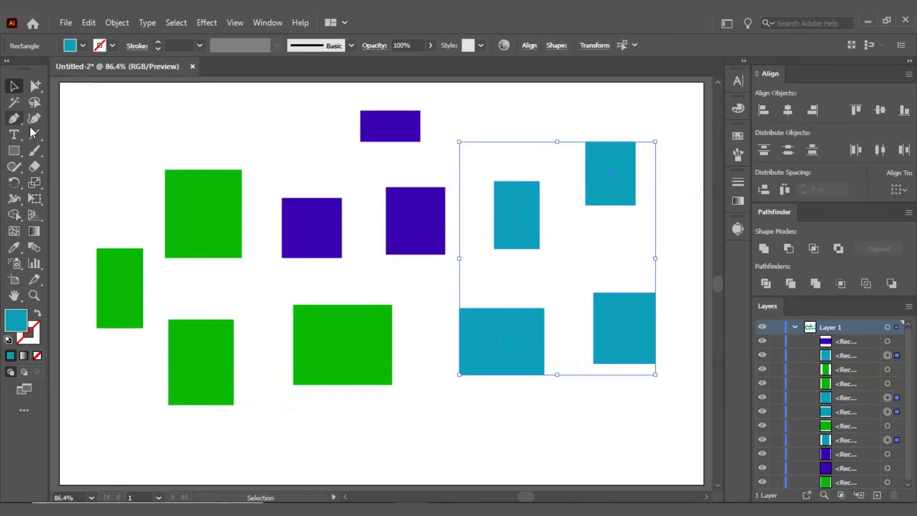
double_click(16, 320)
click(573, 284)
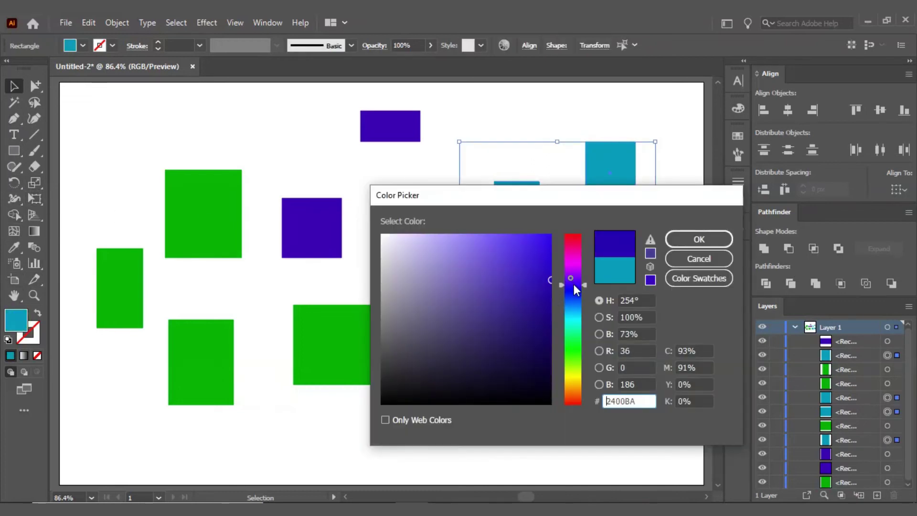
click(574, 273)
click(699, 239)
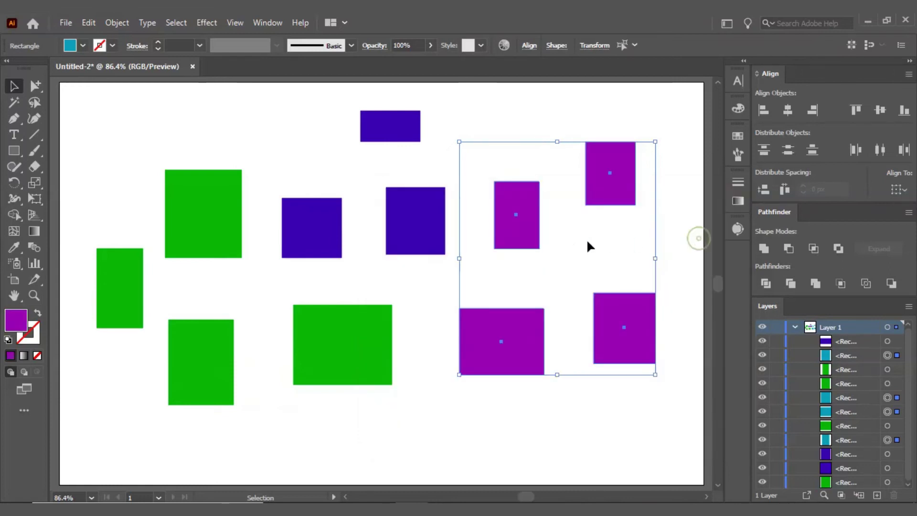
click(550, 251)
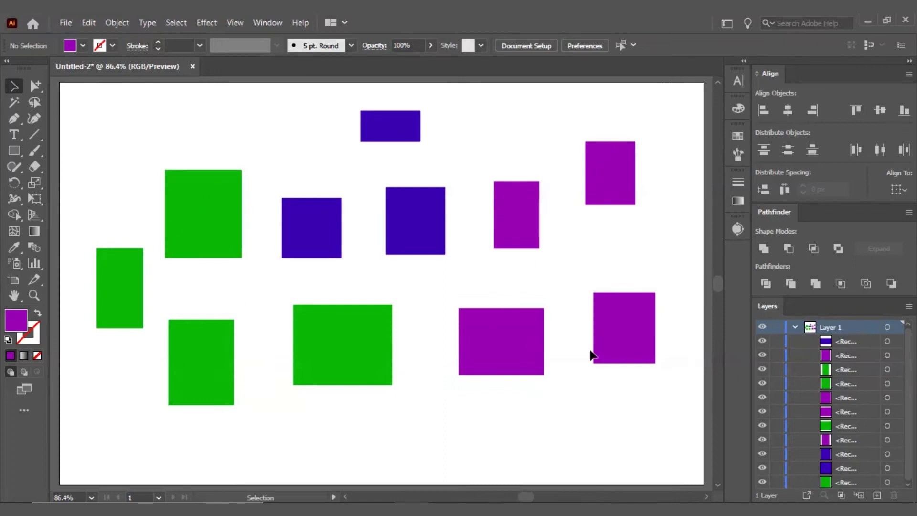
Test selecting the purple rectangles, then switch to the Magic Wand tool
click(498, 214)
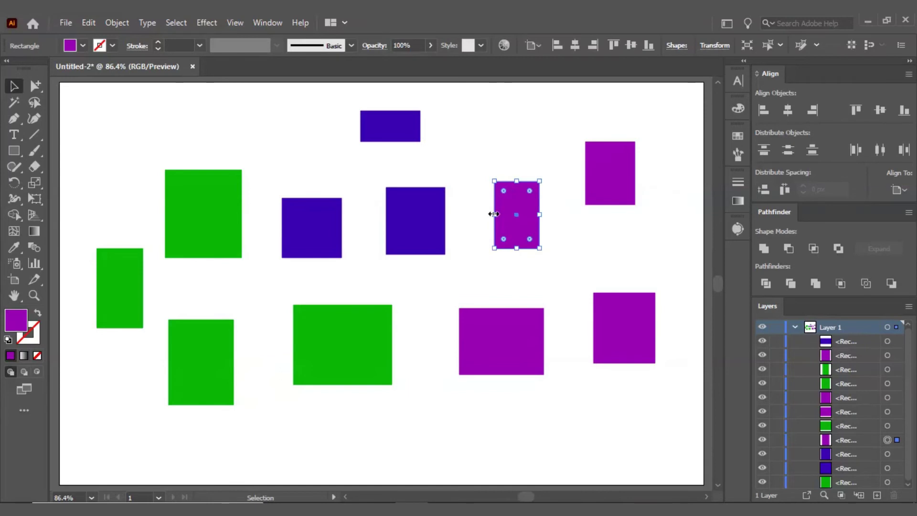
click(458, 163)
click(514, 224)
click(660, 177)
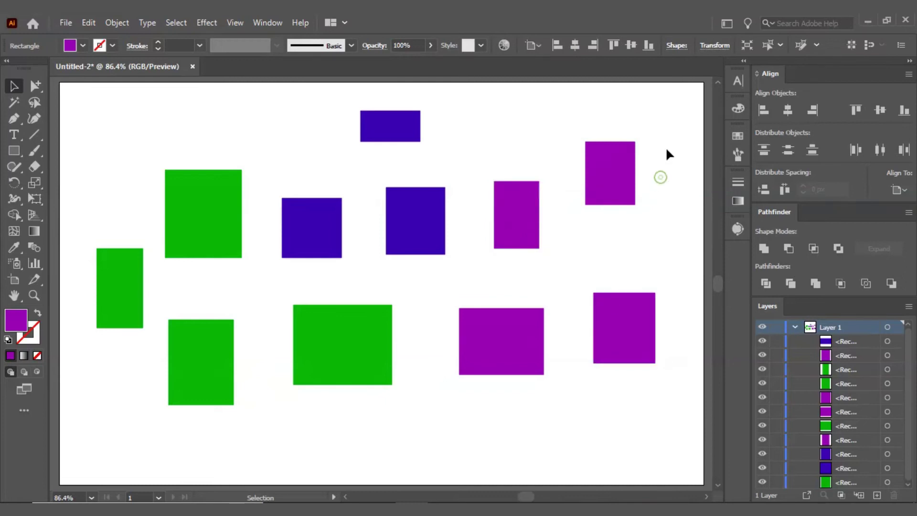
drag(666, 150, 460, 370)
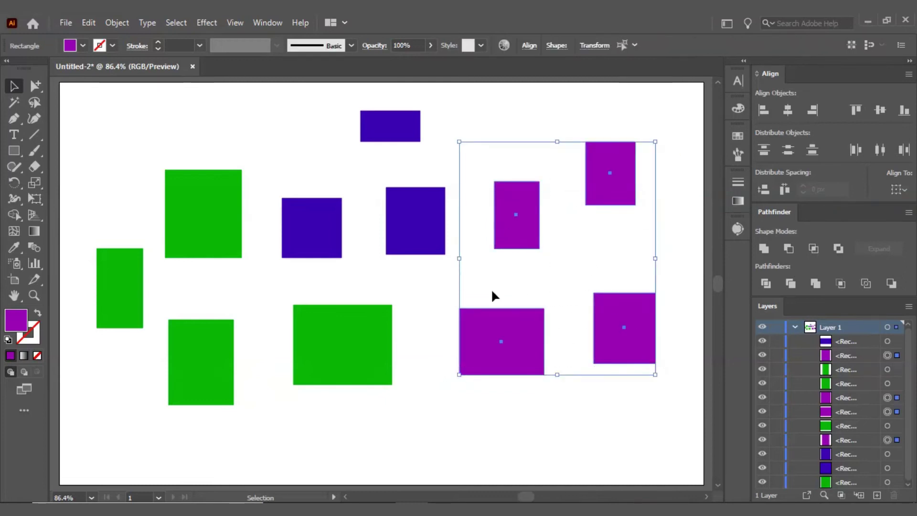
click(555, 270)
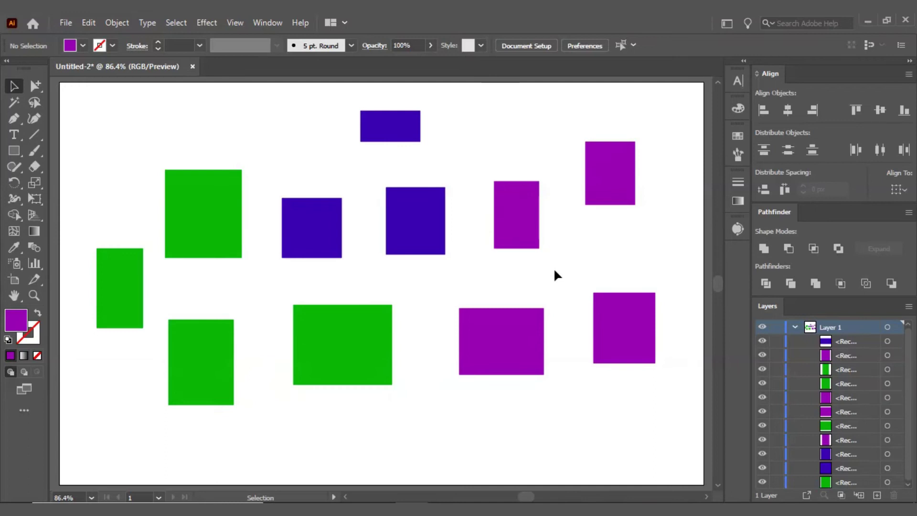
click(13, 104)
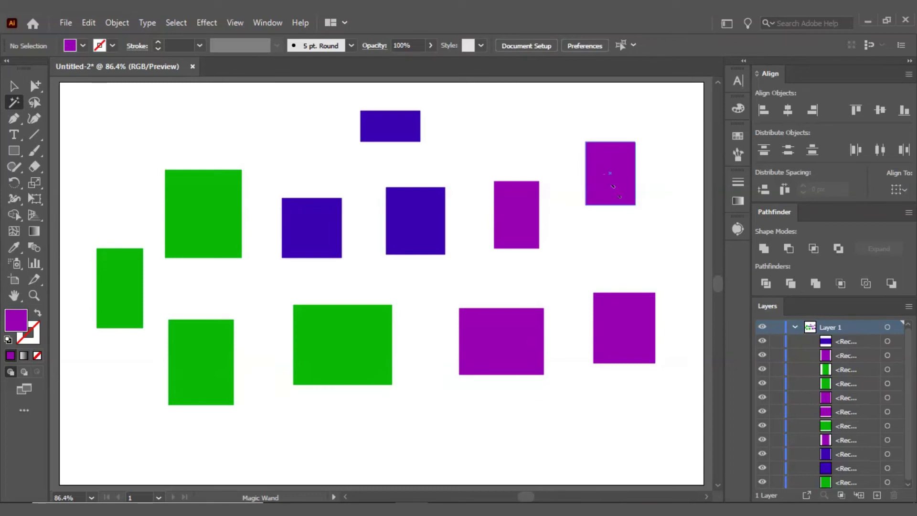
Magic Wand-select the four purple rectangles and change their fill to orange #F9B200
click(613, 192)
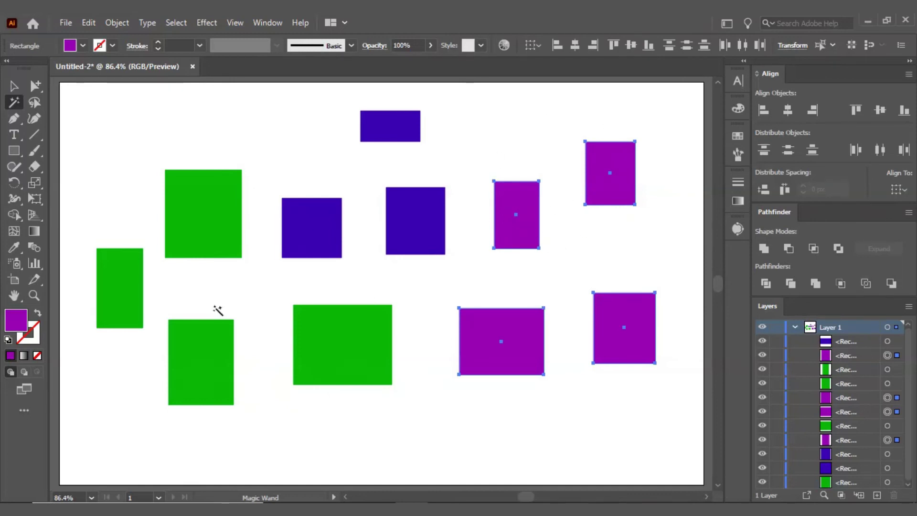
double_click(22, 325)
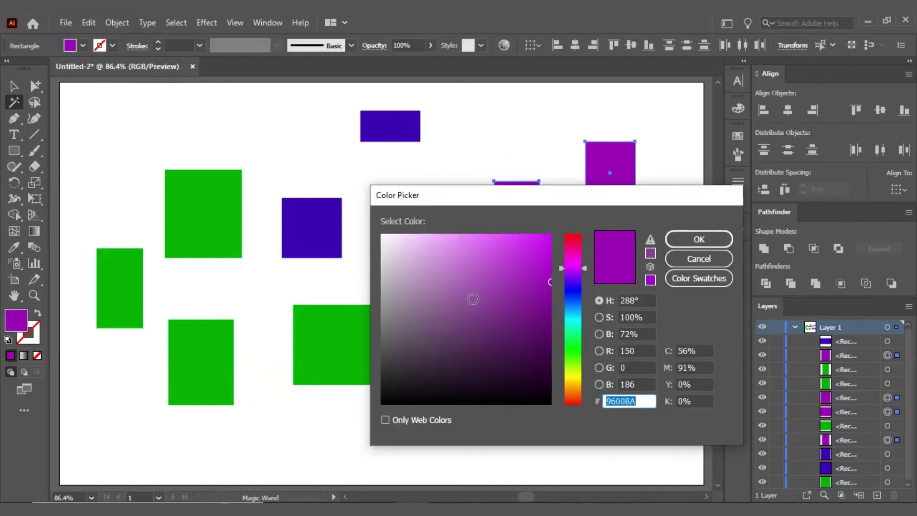
drag(572, 293, 584, 384)
click(543, 242)
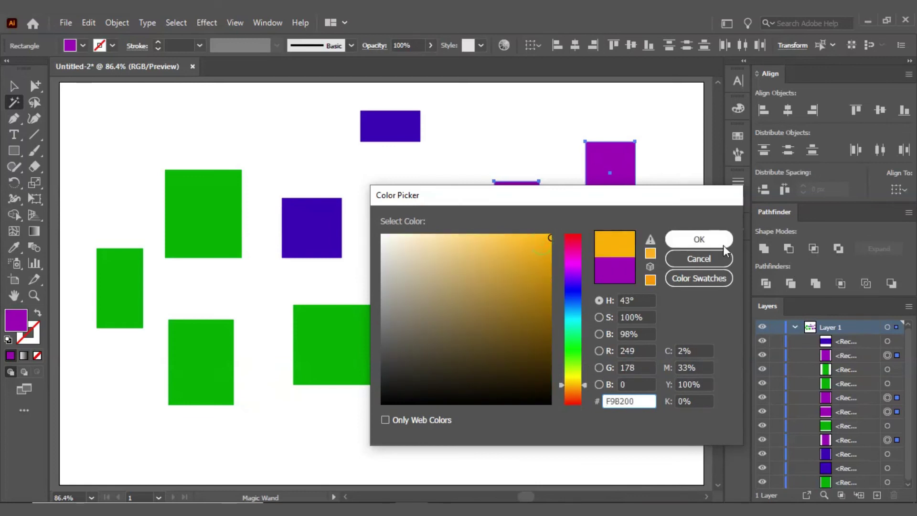
click(701, 239)
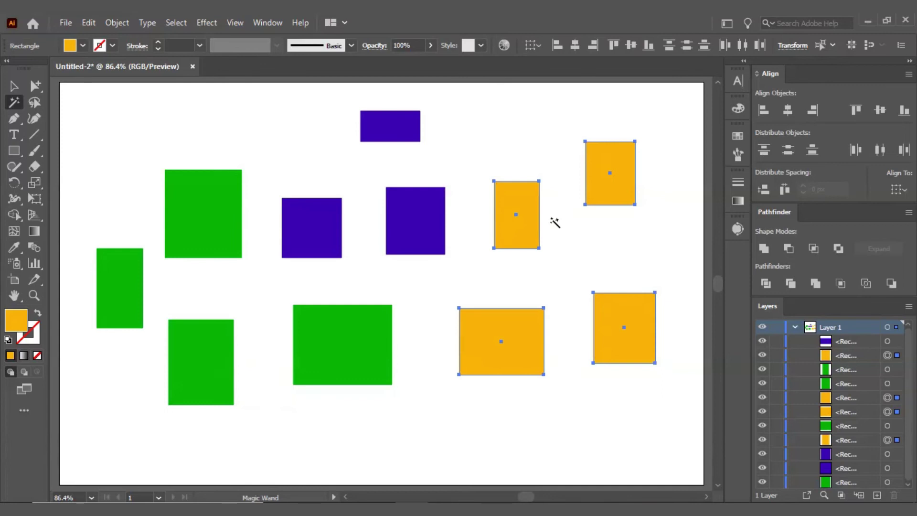
Switch to the Selection tool, deselect the orange rectangles, and select the upper-left green rectangle
key(v)
click(554, 220)
click(525, 222)
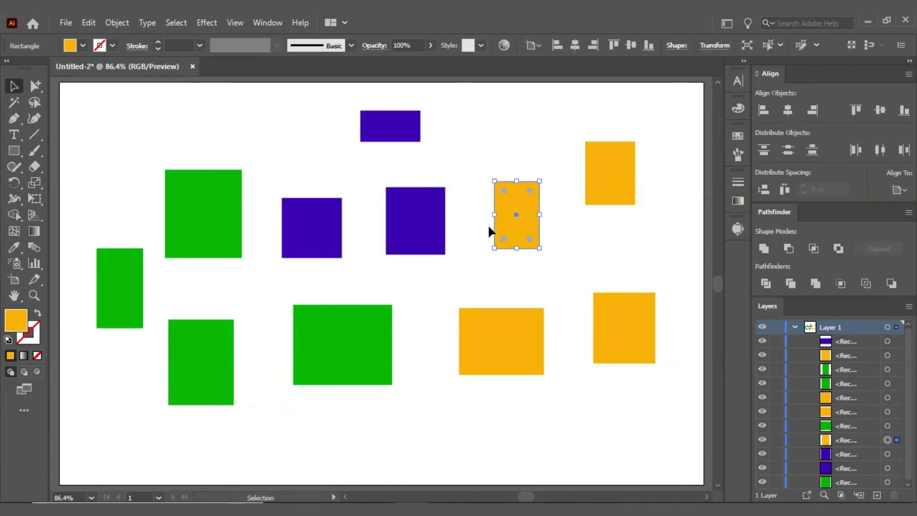
click(208, 200)
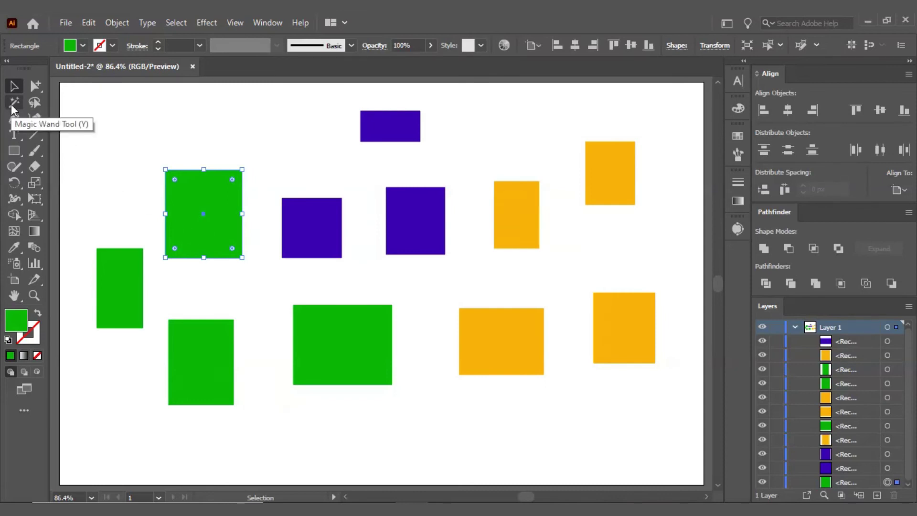
Magic Wand-select all four green rectangles and change their fill to purple #7D00B7
click(11, 104)
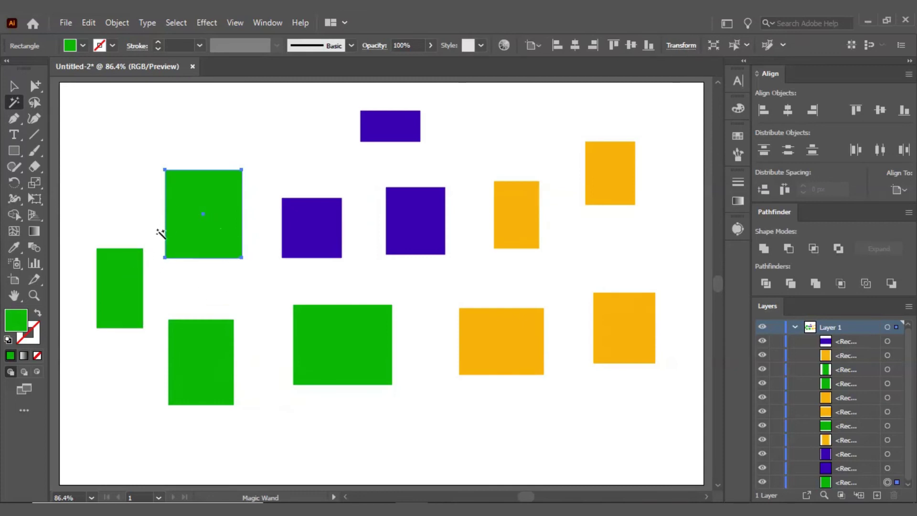
click(220, 217)
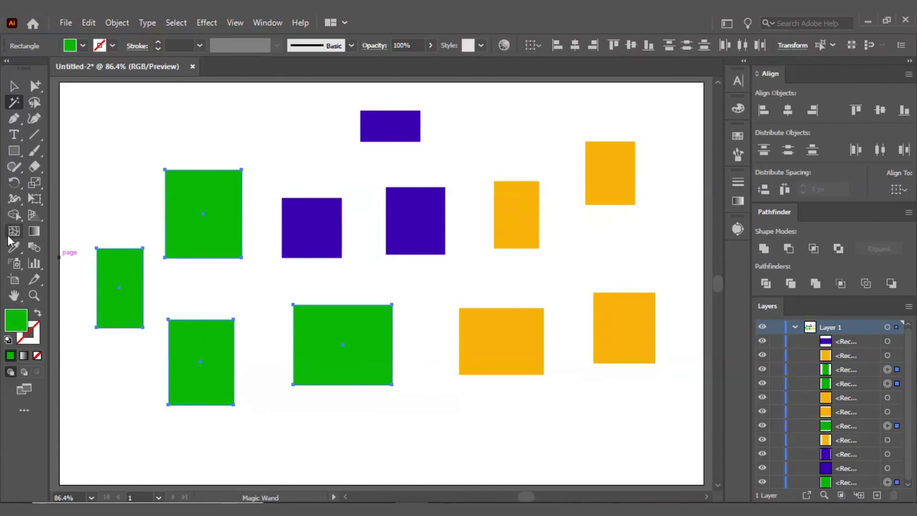
double_click(16, 320)
click(568, 276)
drag(567, 276, 572, 271)
click(690, 240)
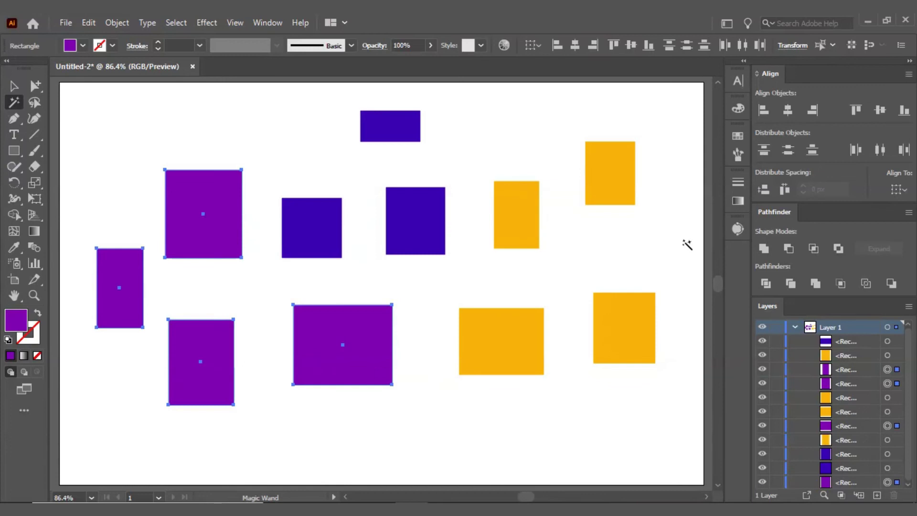
click(34, 101)
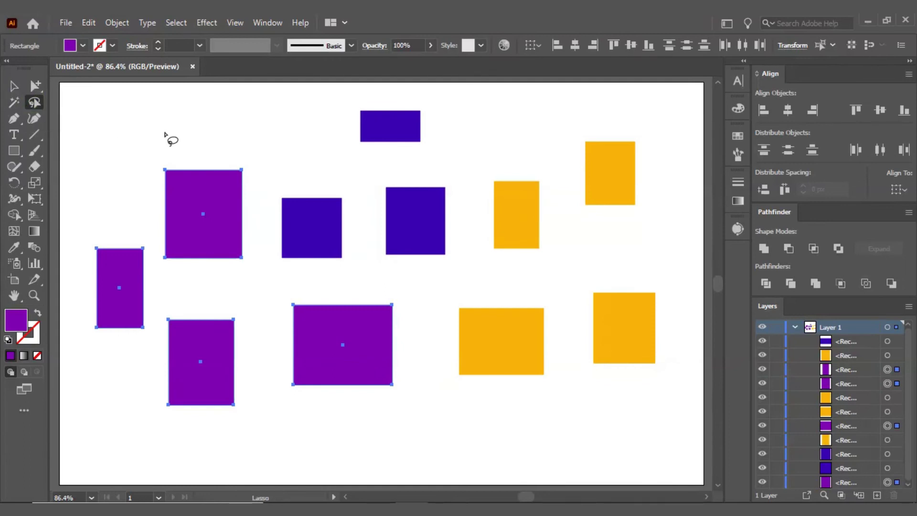
click(14, 86)
click(182, 139)
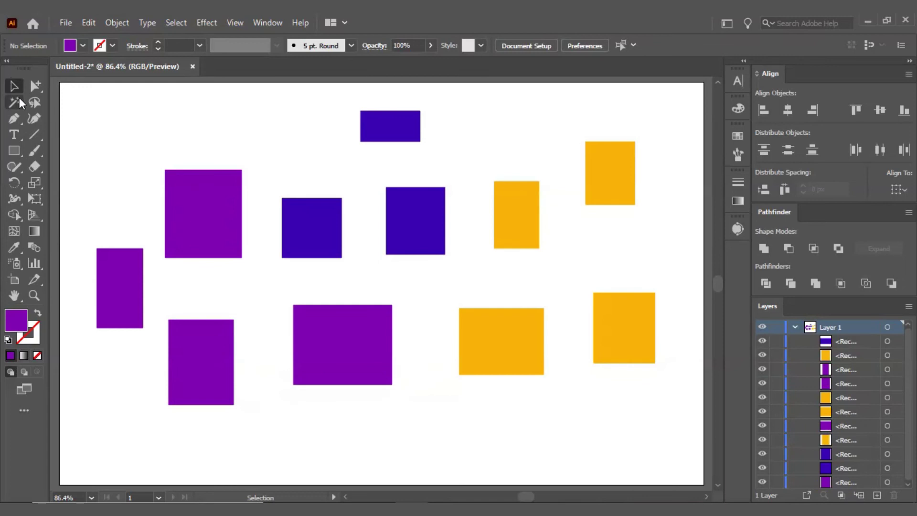
click(180, 197)
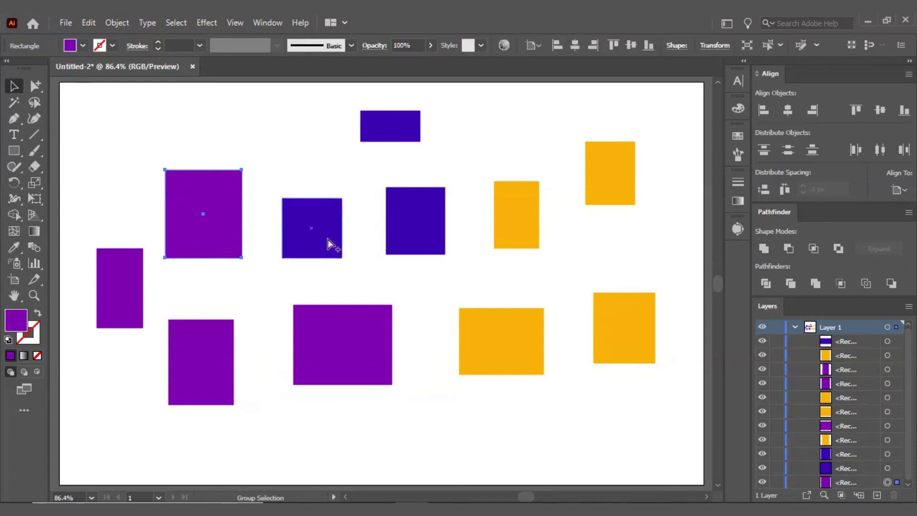
click(329, 241)
shift+click(407, 238)
shift+click(231, 201)
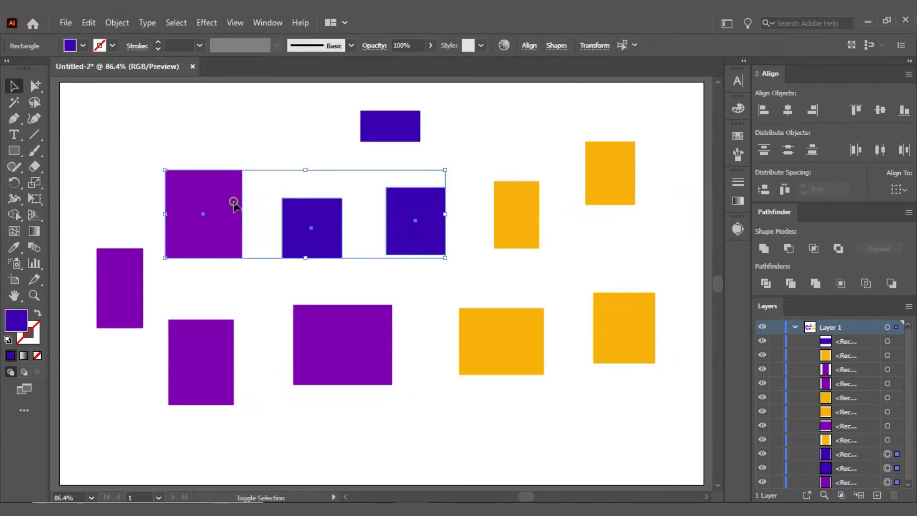
shift+click(505, 338)
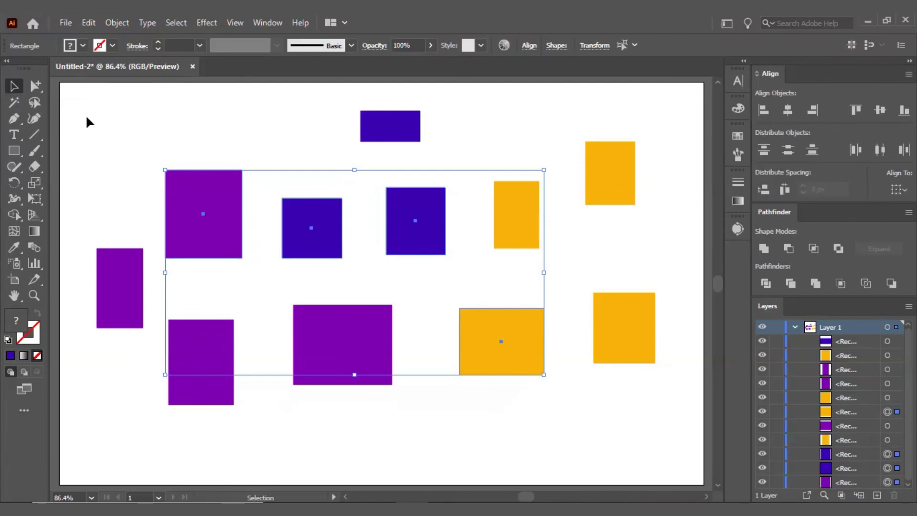
click(121, 125)
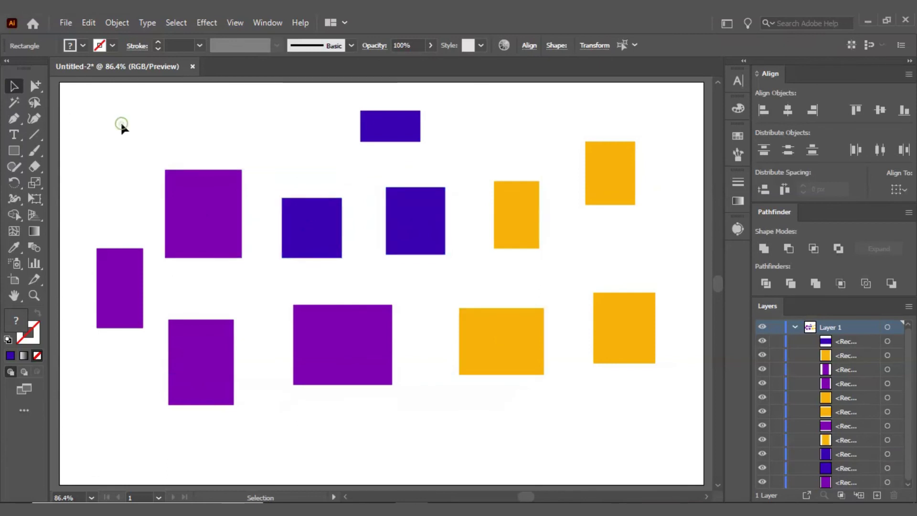
click(36, 106)
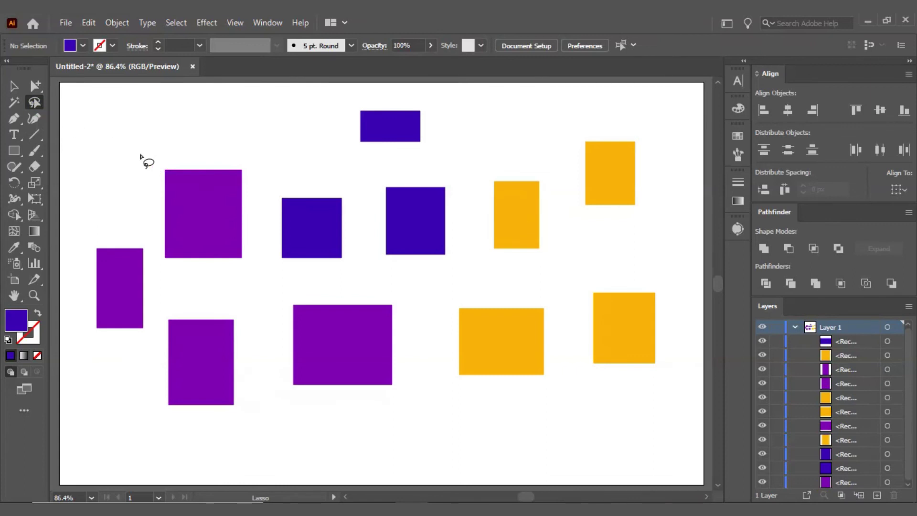
mouse_move(146, 154)
mouse_down()
mouse_move(172, 195)
mouse_move(432, 219)
mouse_move(485, 303)
mouse_move(454, 388)
mouse_move(211, 418)
mouse_move(96, 280)
mouse_up()
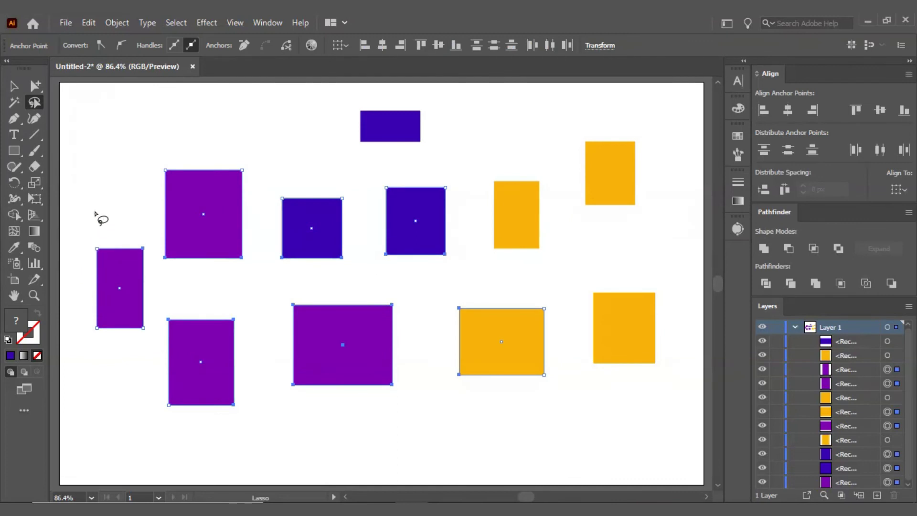
click(96, 210)
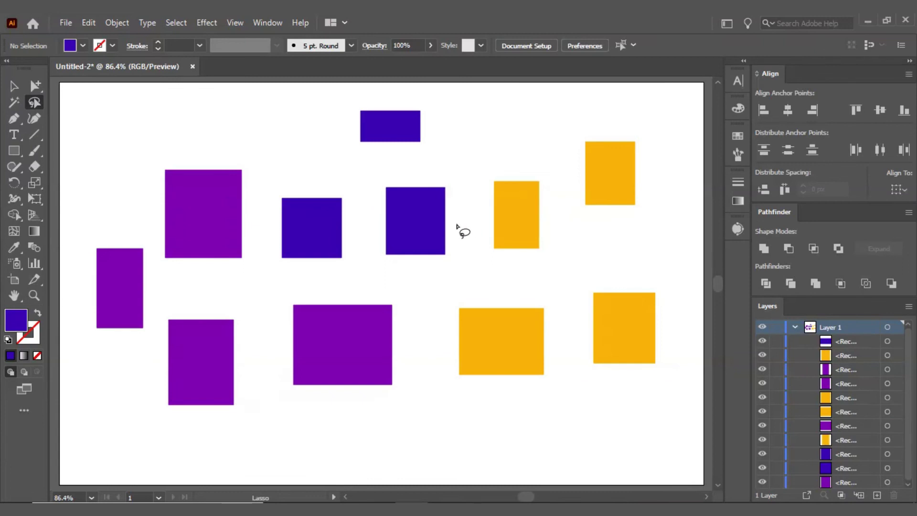
Draw five indigo rectangles: small, tall thin bar, wide bottom bar, bottom-left and top squares
click(14, 150)
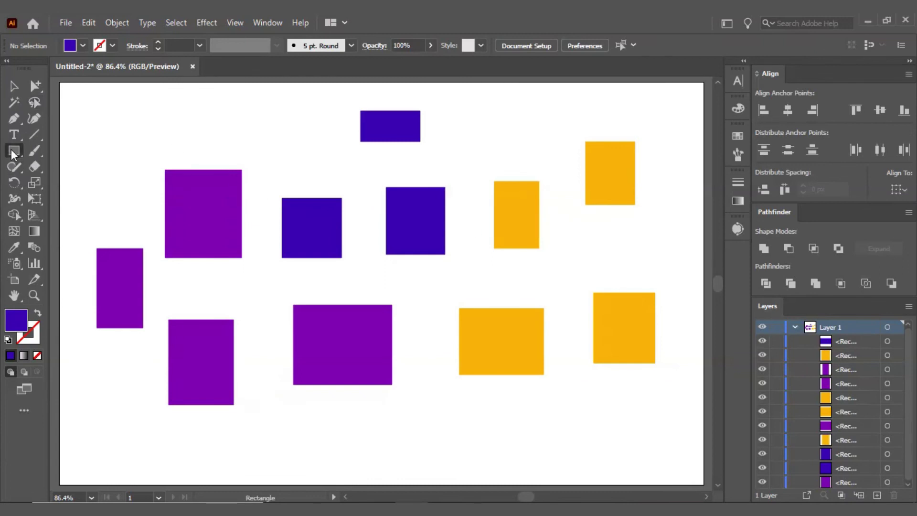
drag(215, 279, 269, 304)
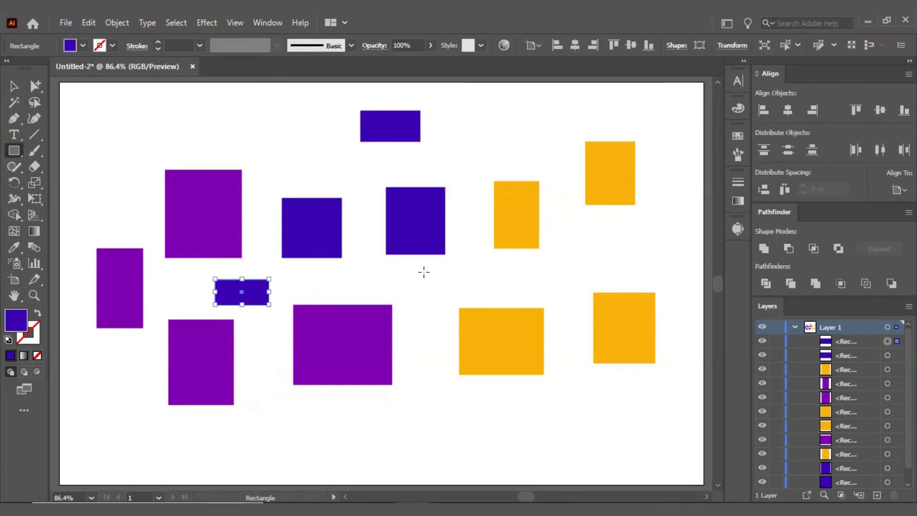
drag(423, 272, 445, 454)
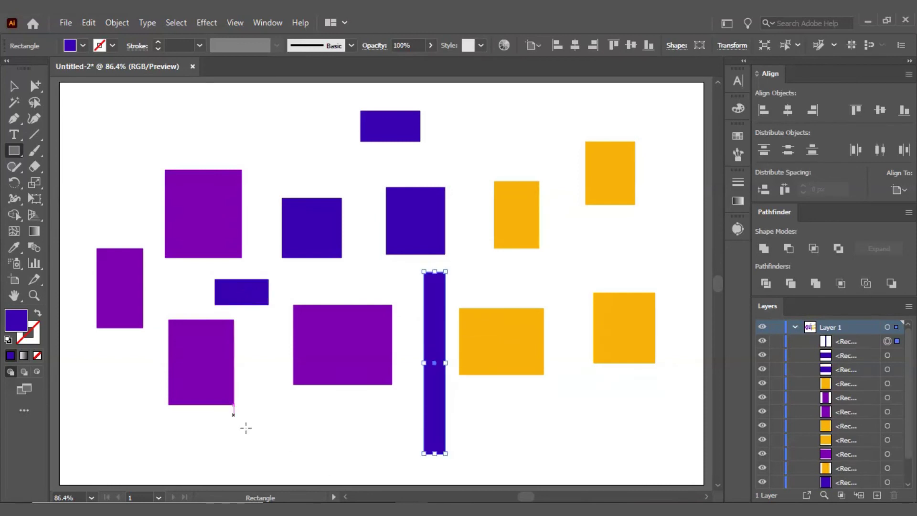
drag(252, 430, 368, 470)
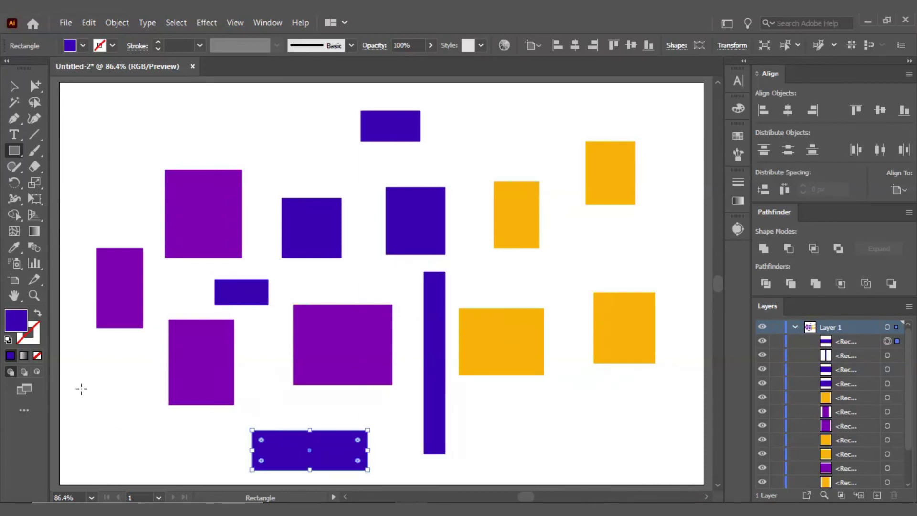
drag(79, 389, 148, 455)
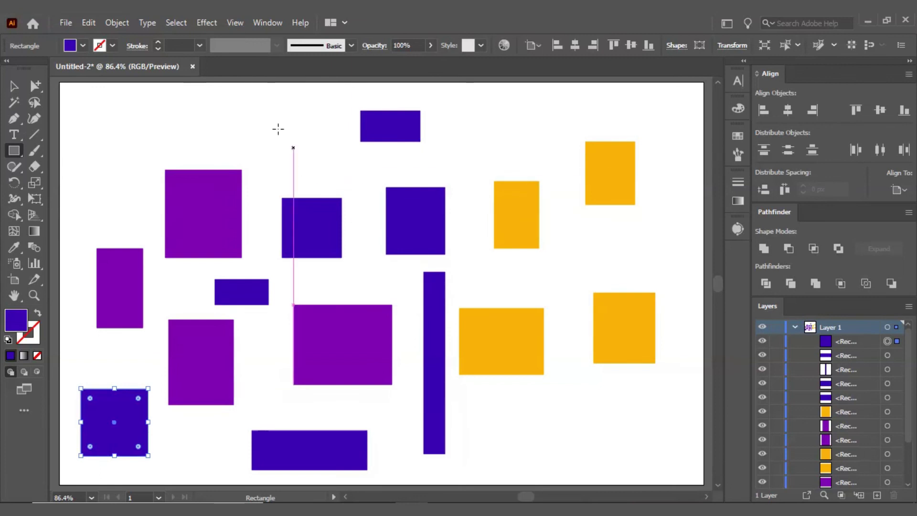
drag(275, 117, 323, 166)
click(14, 86)
click(123, 102)
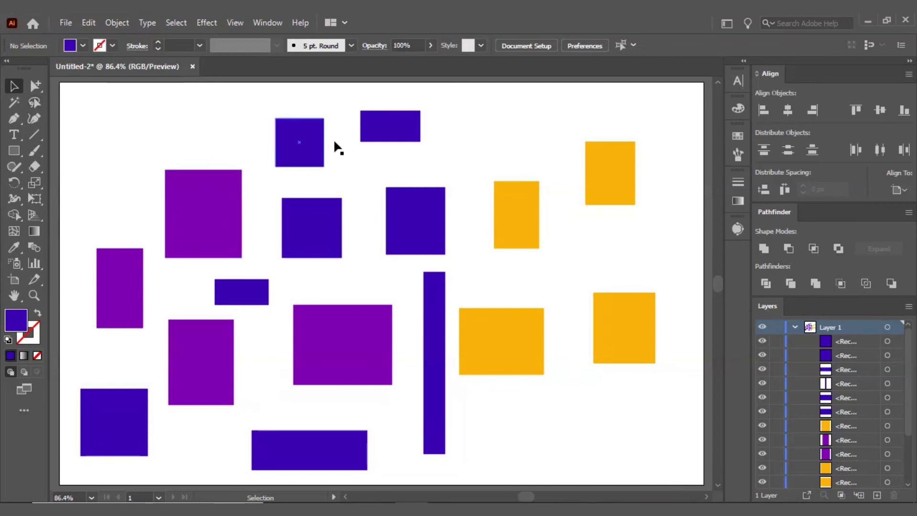
click(303, 146)
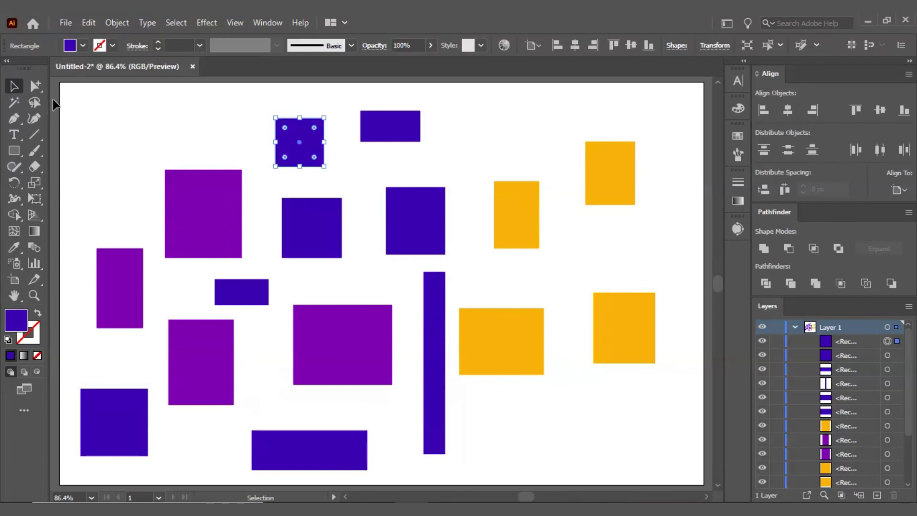
click(33, 104)
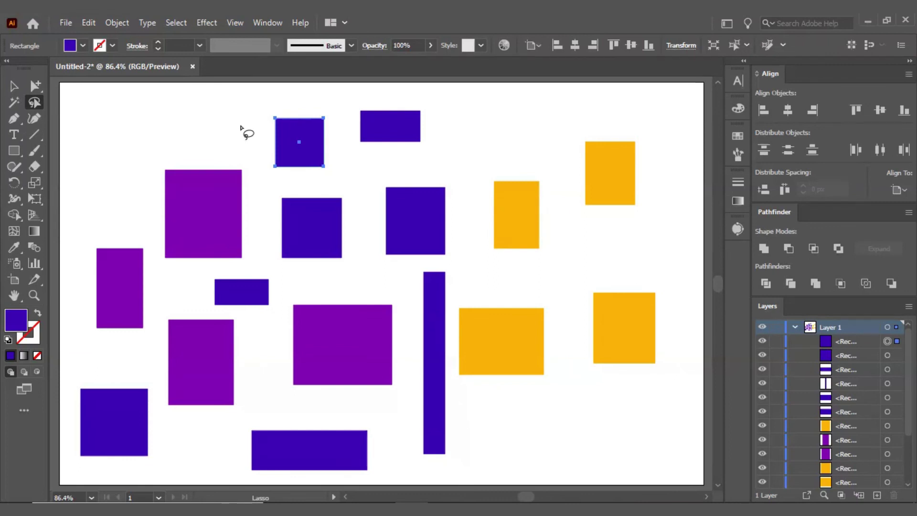
mouse_move(242, 131)
mouse_down()
mouse_move(397, 233)
mouse_move(292, 250)
mouse_move(256, 301)
mouse_move(287, 425)
mouse_move(306, 456)
mouse_up()
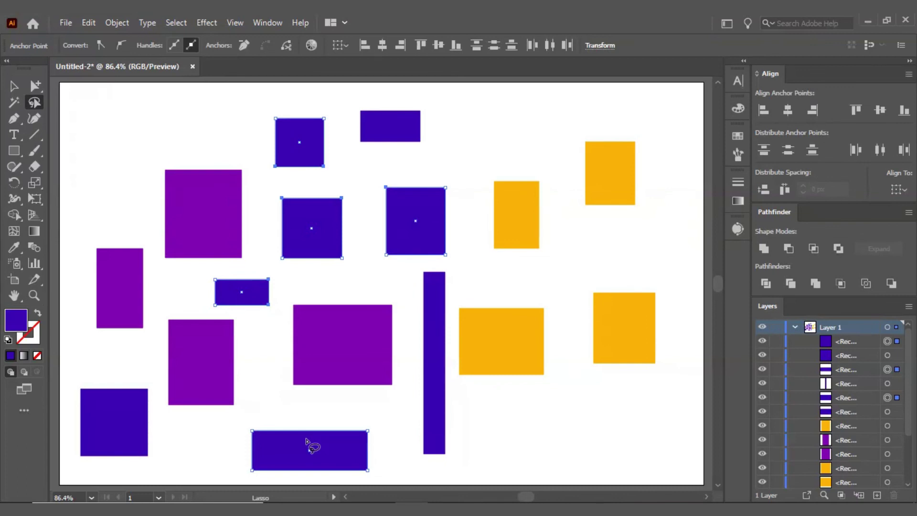
click(204, 130)
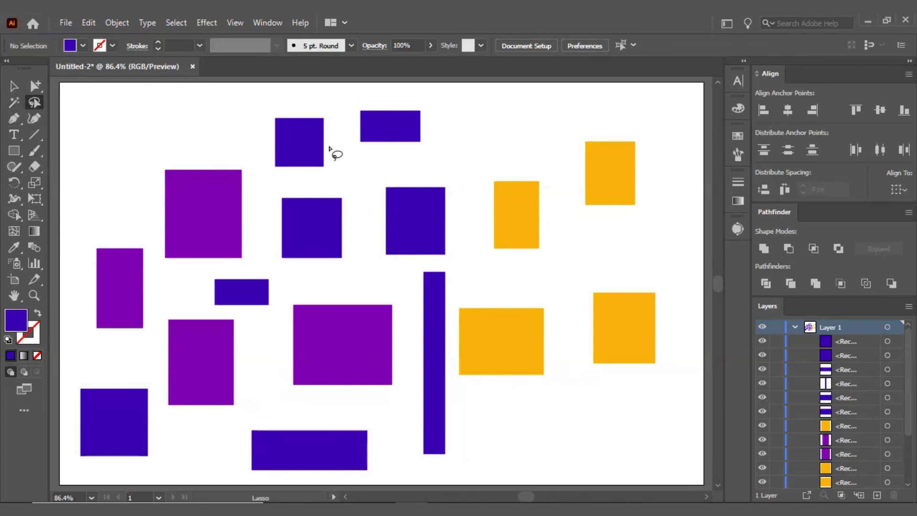
mouse_move(338, 148)
mouse_down()
mouse_move(333, 446)
mouse_move(416, 446)
mouse_move(442, 394)
mouse_move(528, 352)
mouse_move(631, 227)
mouse_move(485, 223)
mouse_up()
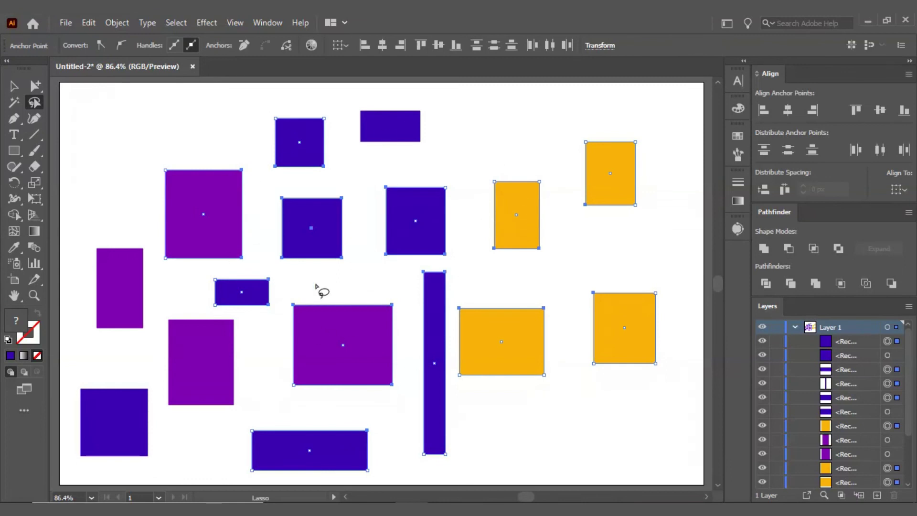
key(Delete)
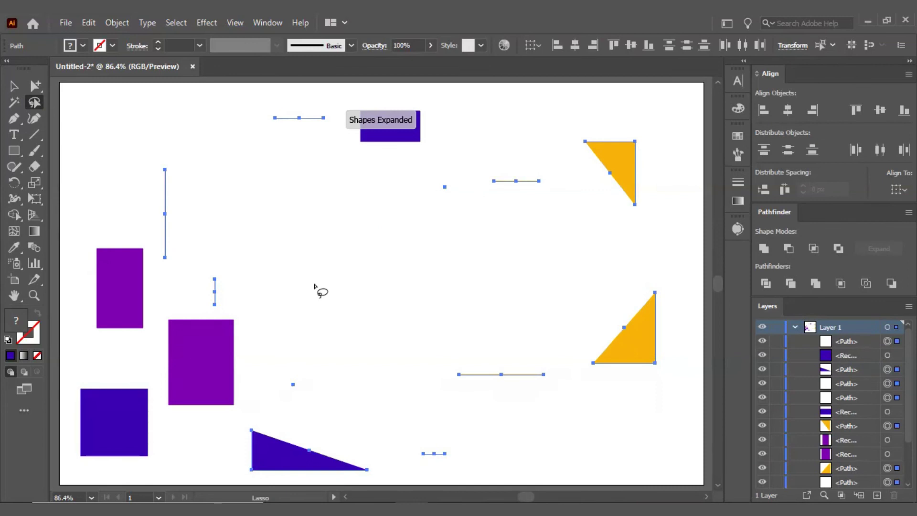
key(Delete)
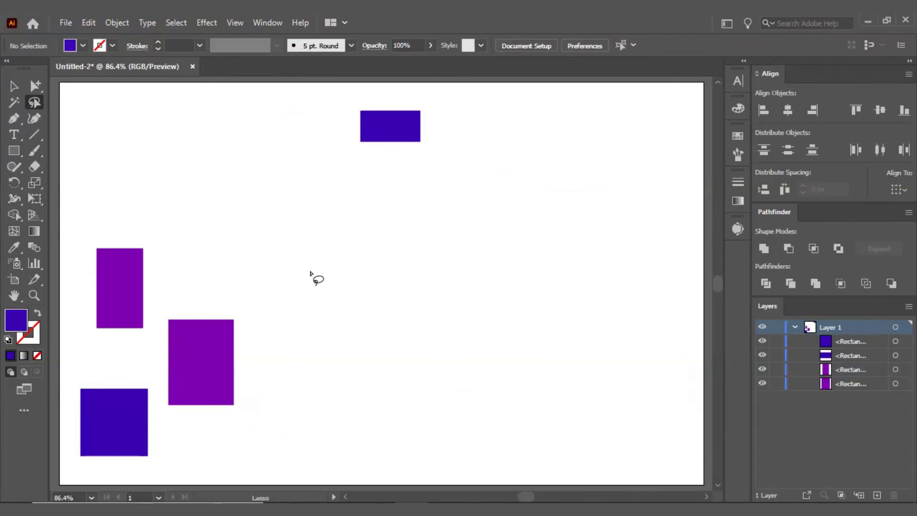
click(11, 91)
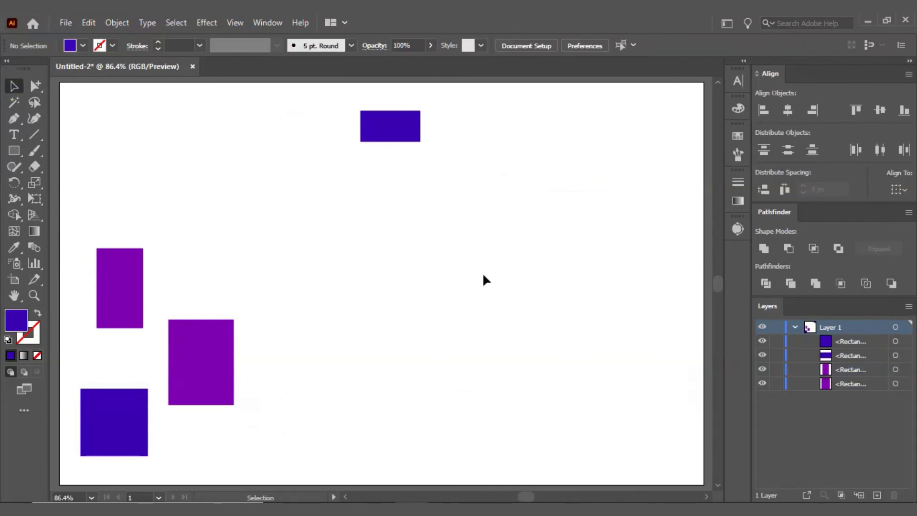
key(ctrl+z)
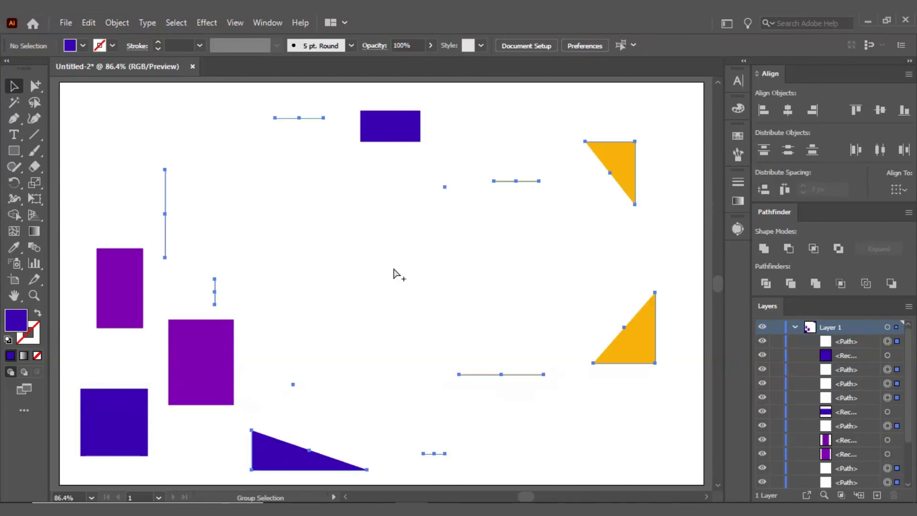
key(ctrl+z)
click(481, 206)
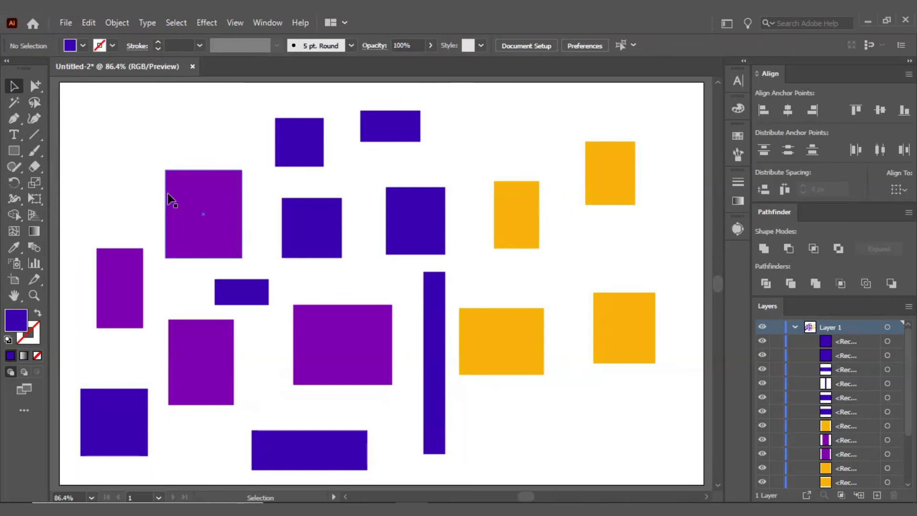
click(38, 106)
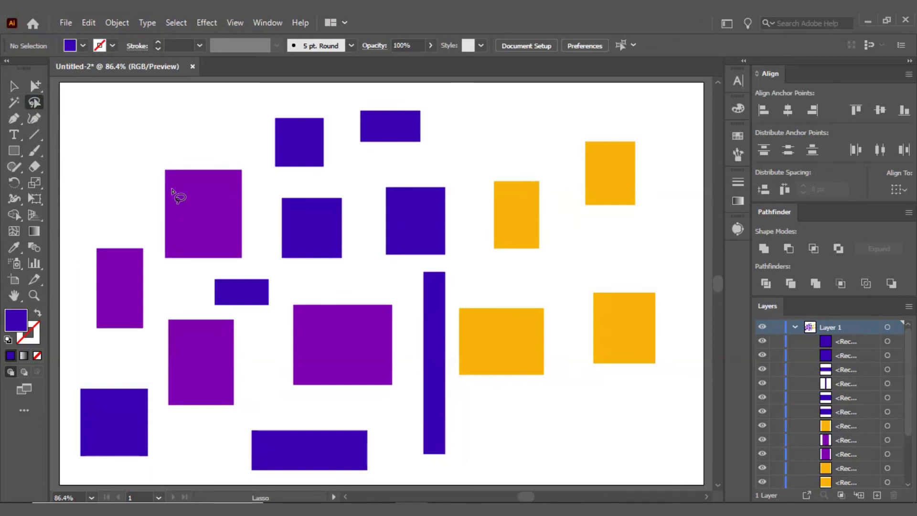
drag(145, 191, 626, 204)
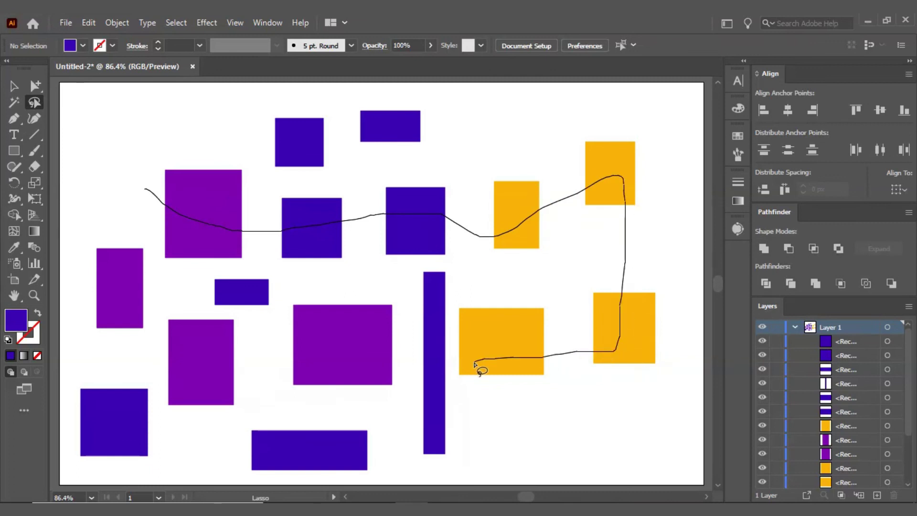
drag(626, 204, 473, 359)
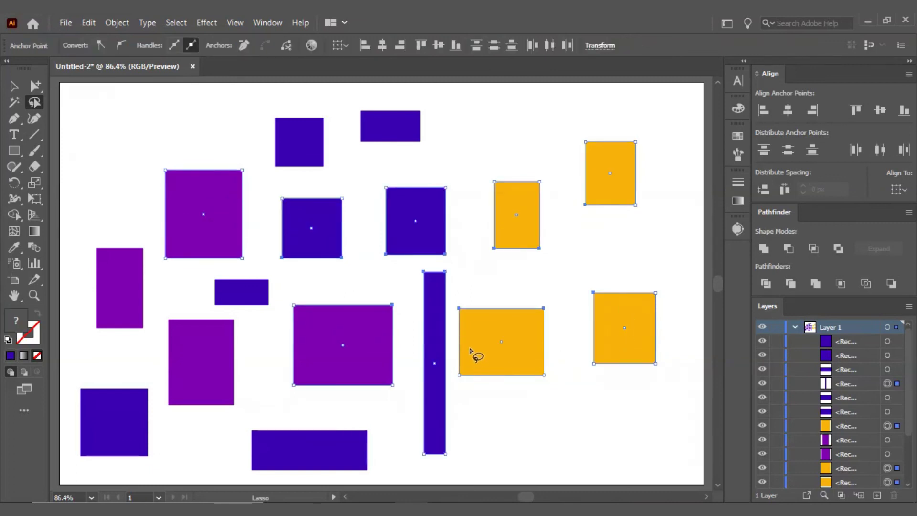
click(14, 89)
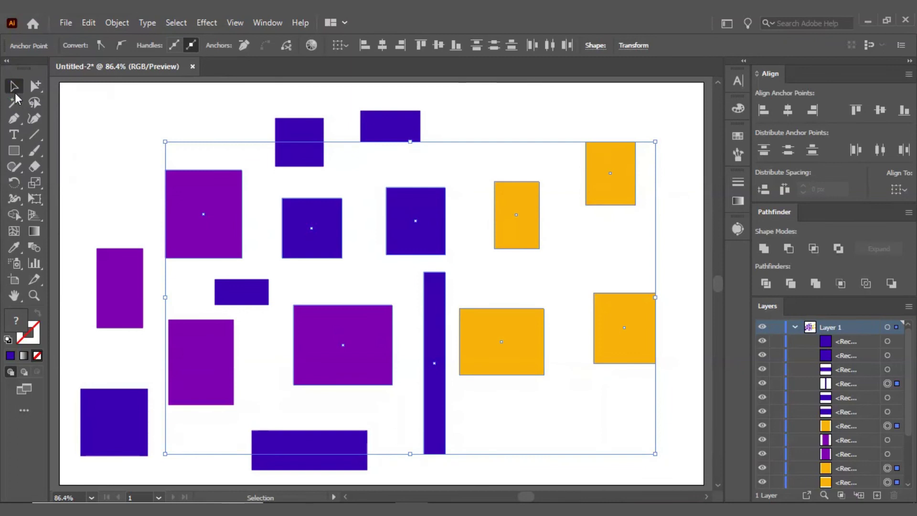
click(200, 165)
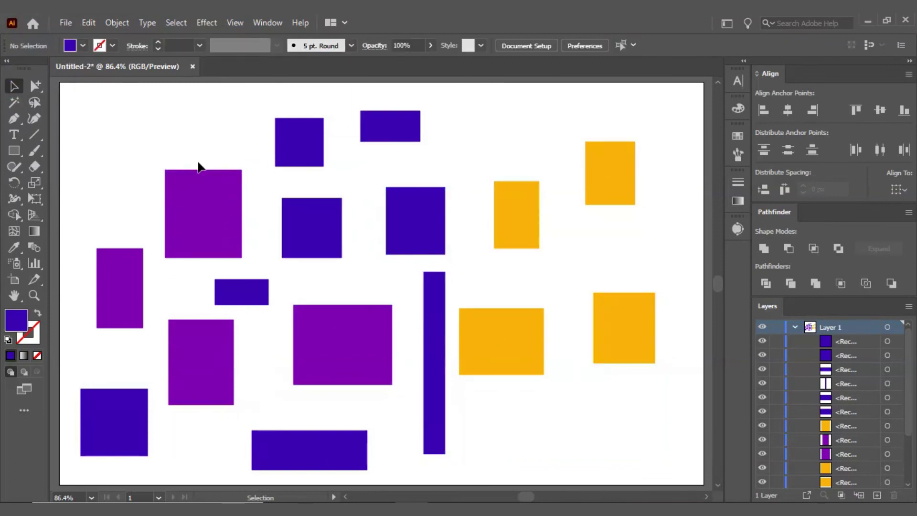